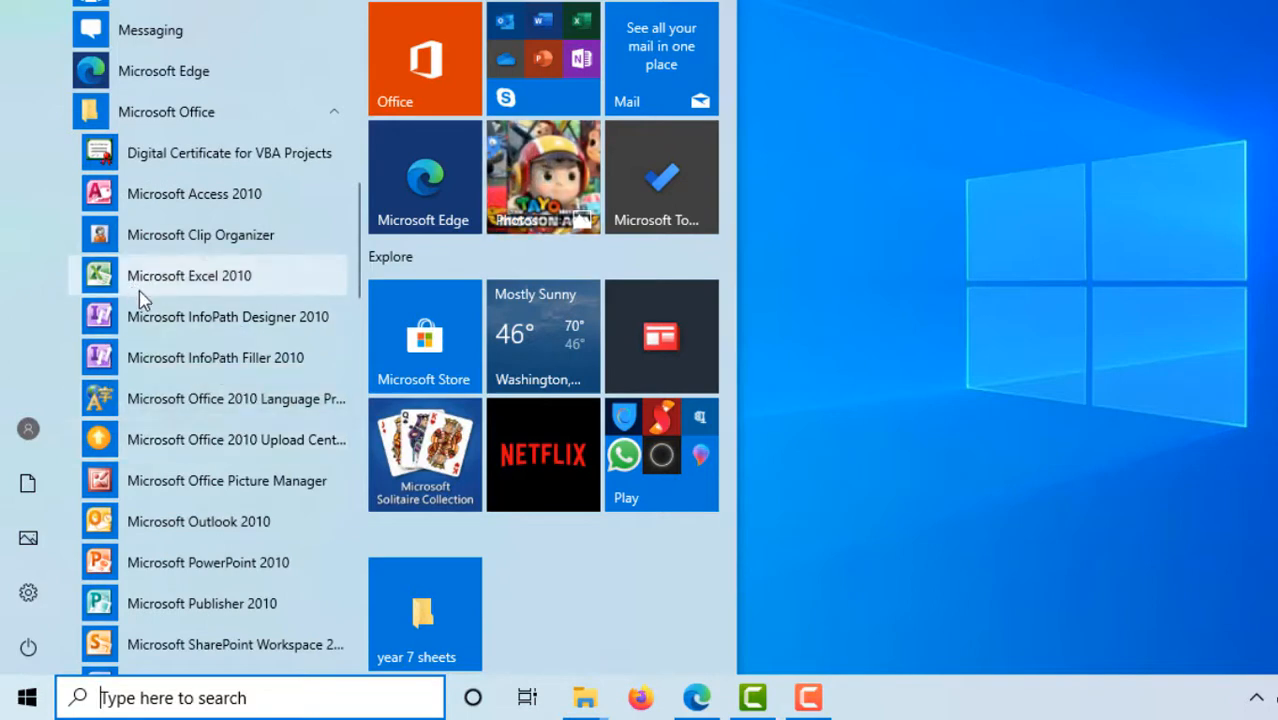
# - Launch Microsoft Excel 2010 and close its empty workbook window
pyautogui.click(252, 284)
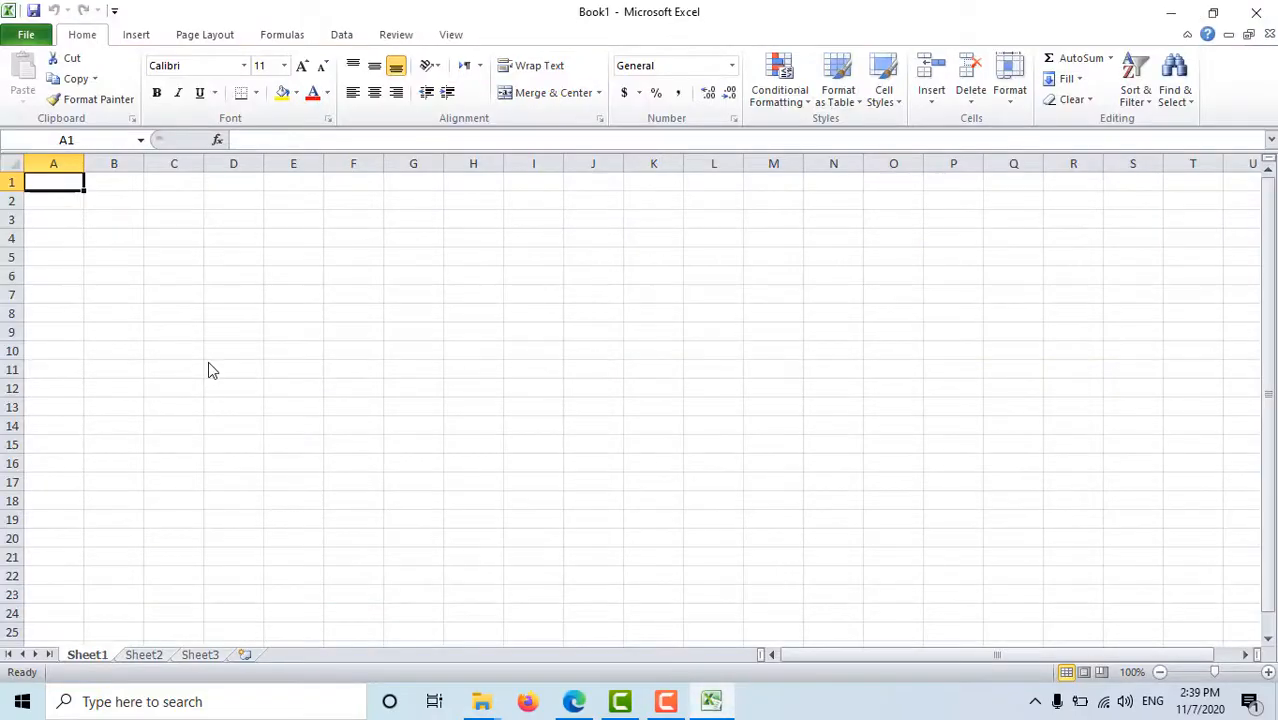
pyautogui.click(1256, 12)
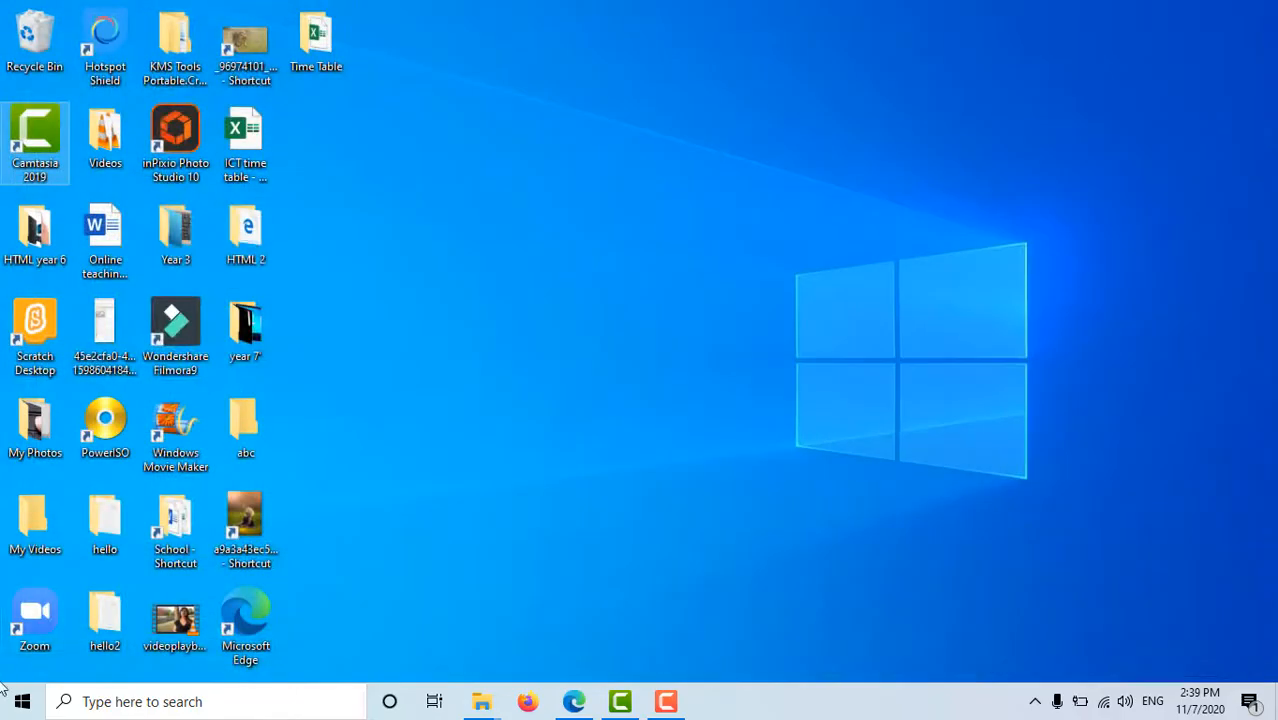
# - Launch the newer Excel from the list of installed programs and create a blank workbook in a maximized window
pyautogui.click(22, 701)
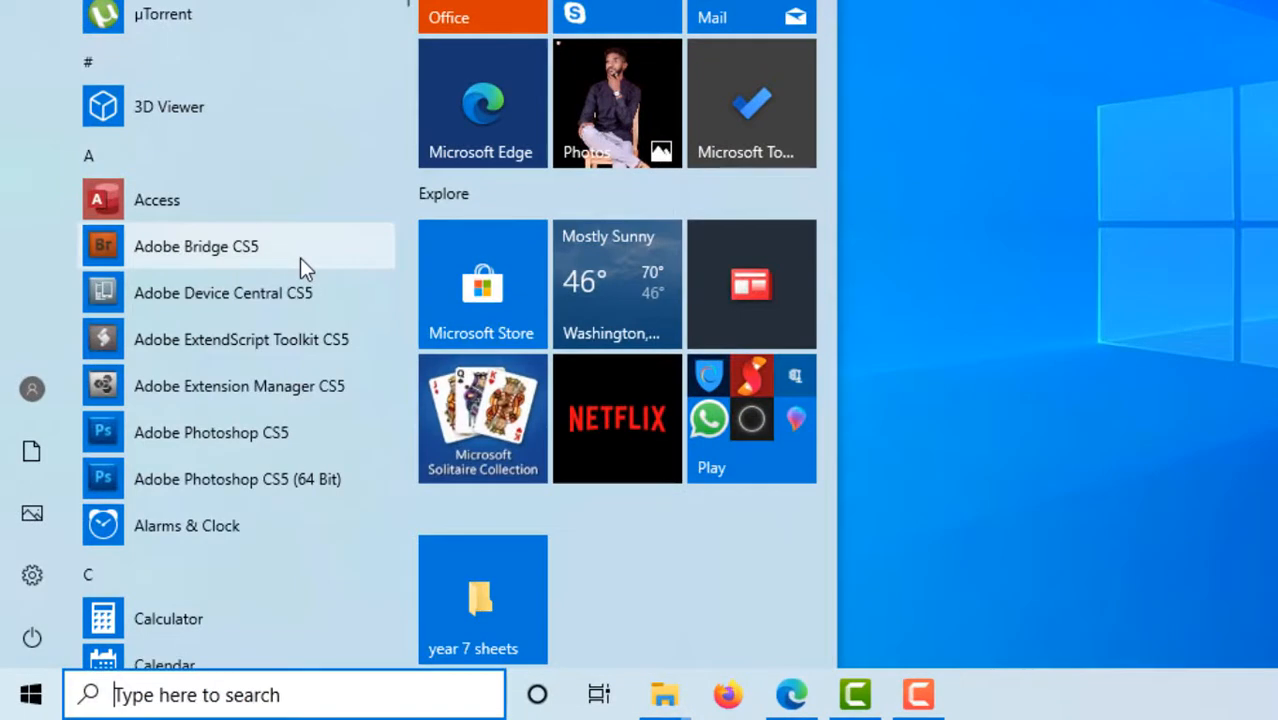
pyautogui.scroll(-5, 300, 258)
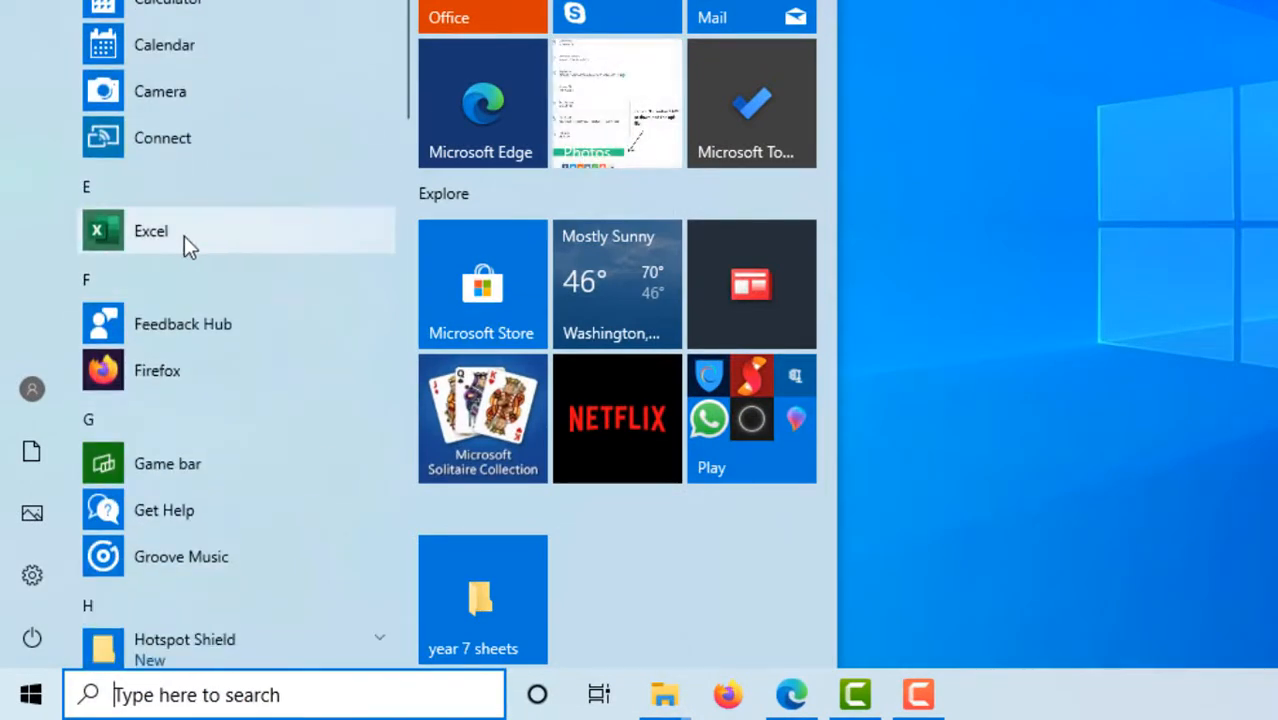
pyautogui.click(132, 232)
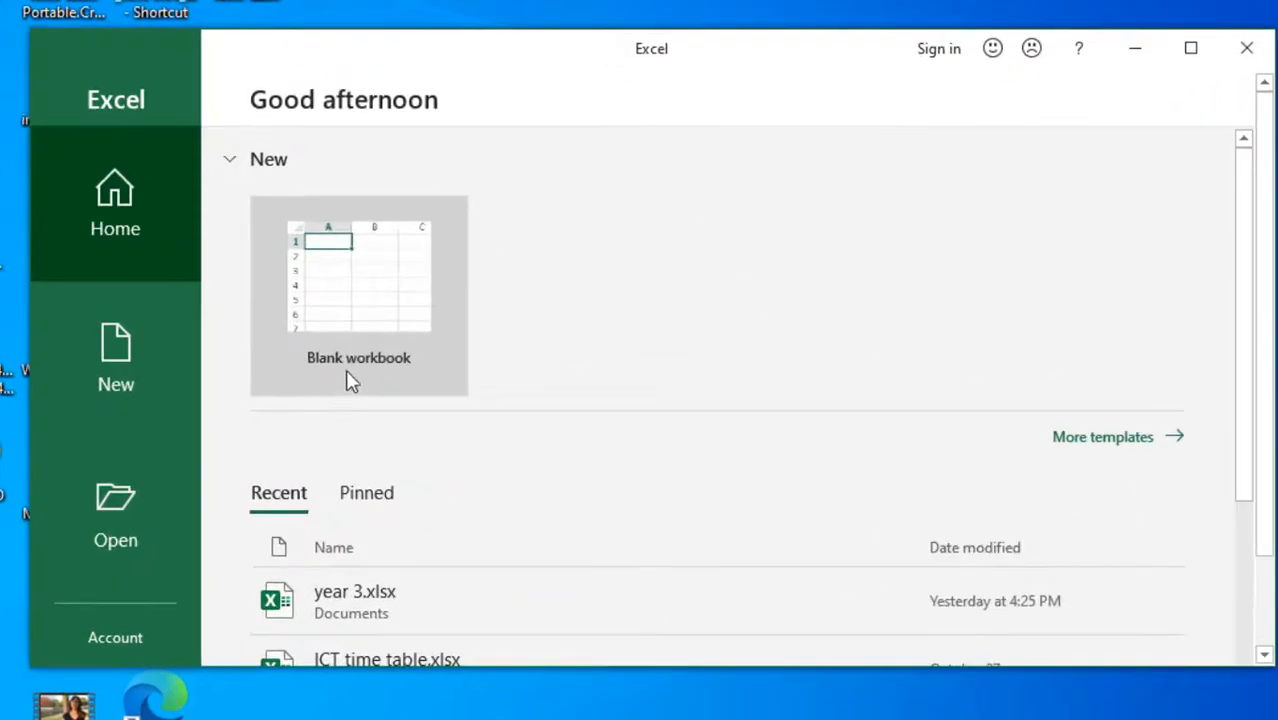
pyautogui.click(374, 311)
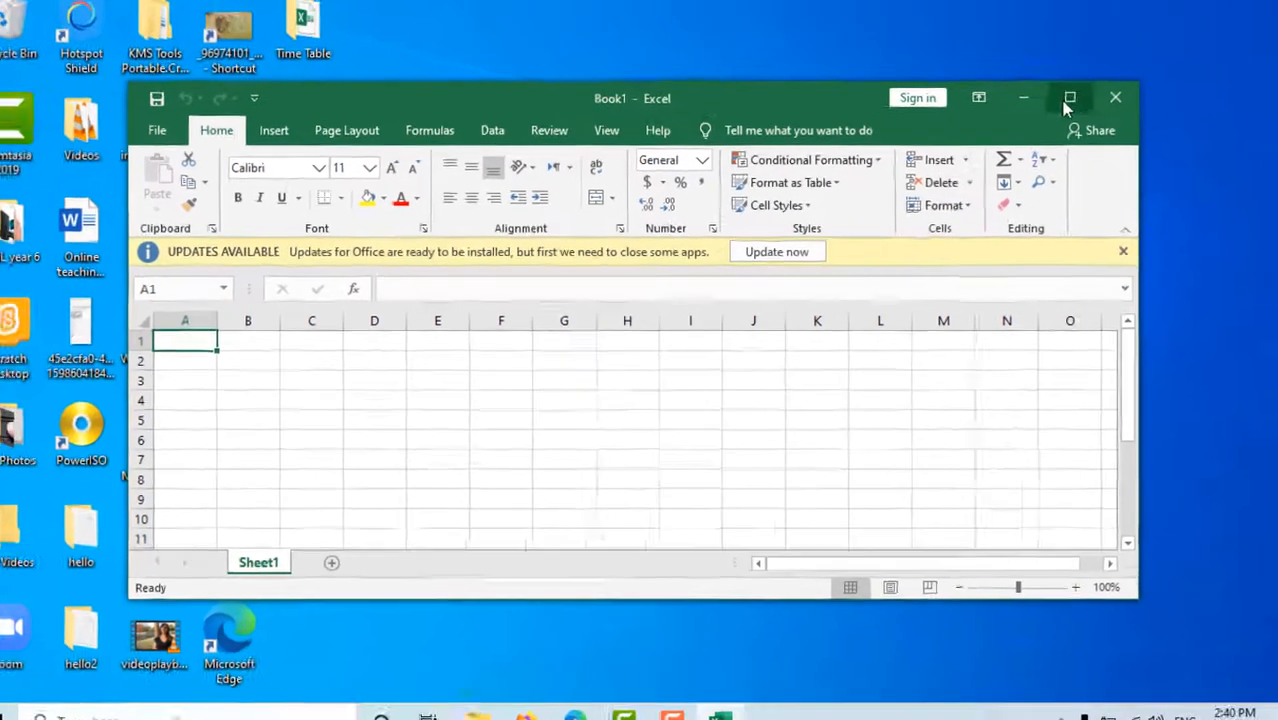
pyautogui.click(1191, 48)
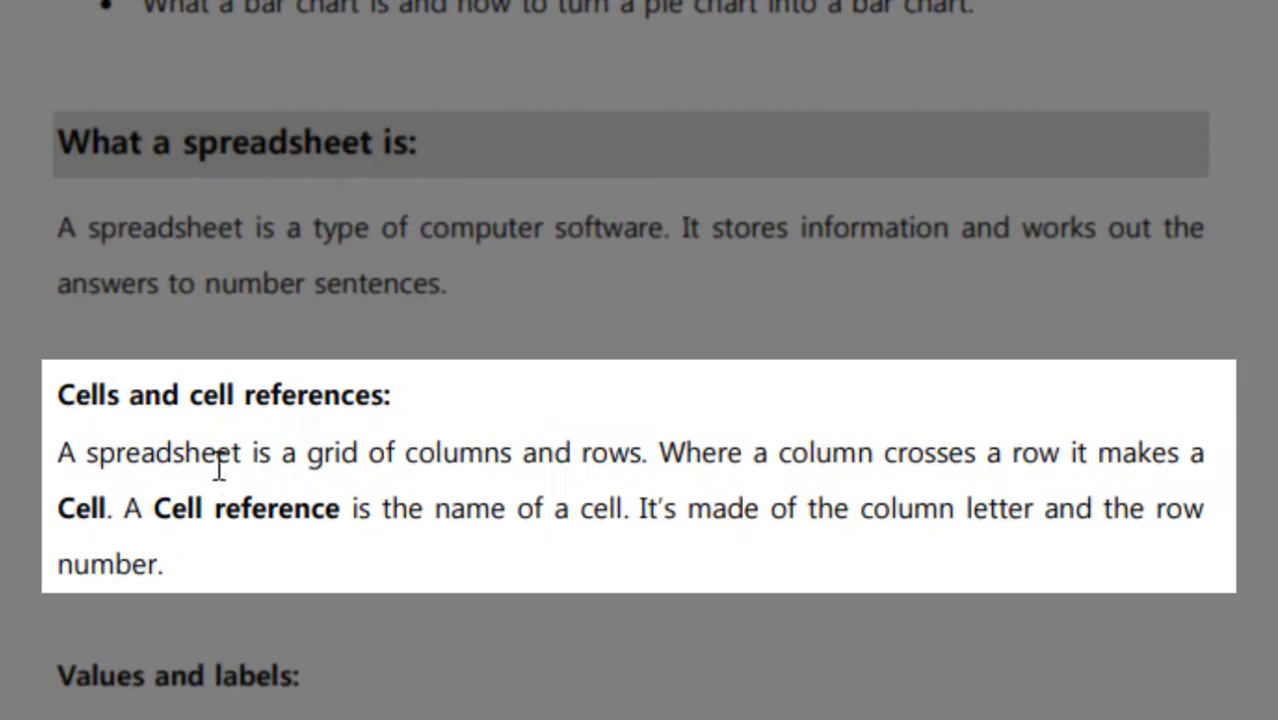
# - Highlight the definitions of a spreadsheet grid, a cell and a cell reference in the booklet's "Cells and cell references" section
pyautogui.moveTo(50, 447); pyautogui.dragTo(1264, 450)
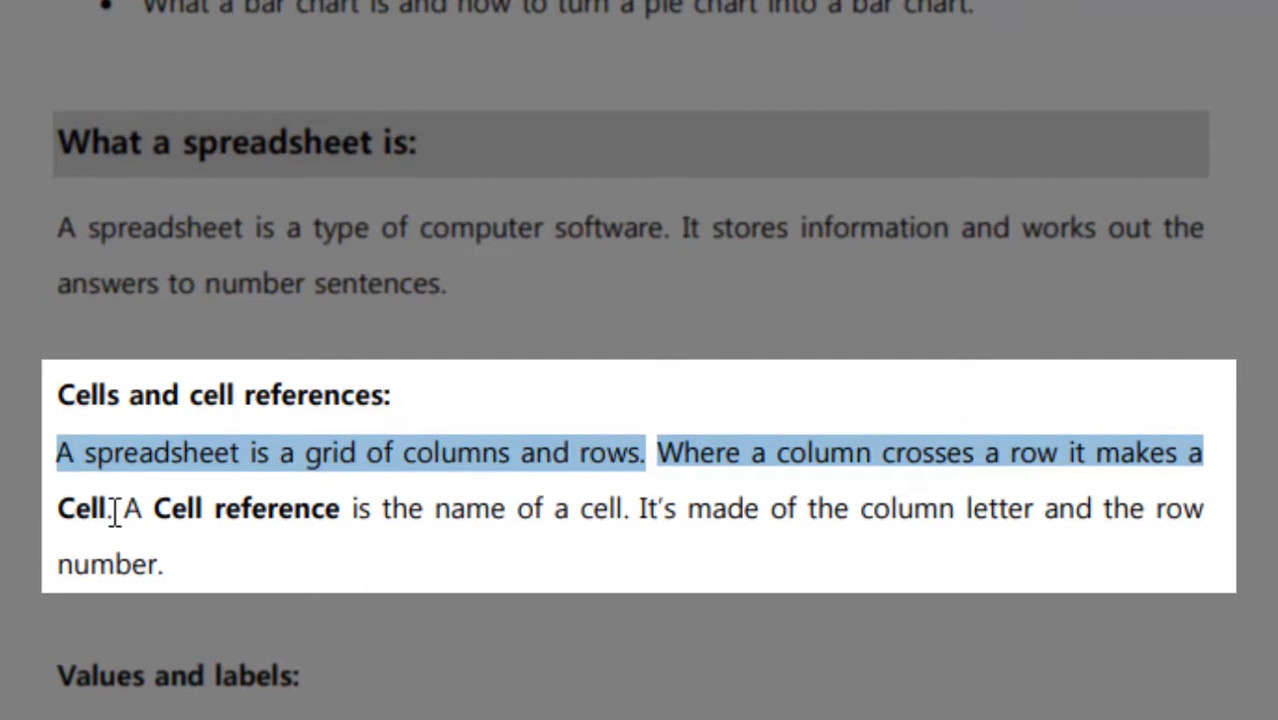
pyautogui.moveTo(115, 512); pyautogui.dragTo(60, 512)
pyautogui.moveTo(343, 508); pyautogui.dragTo(183, 530)
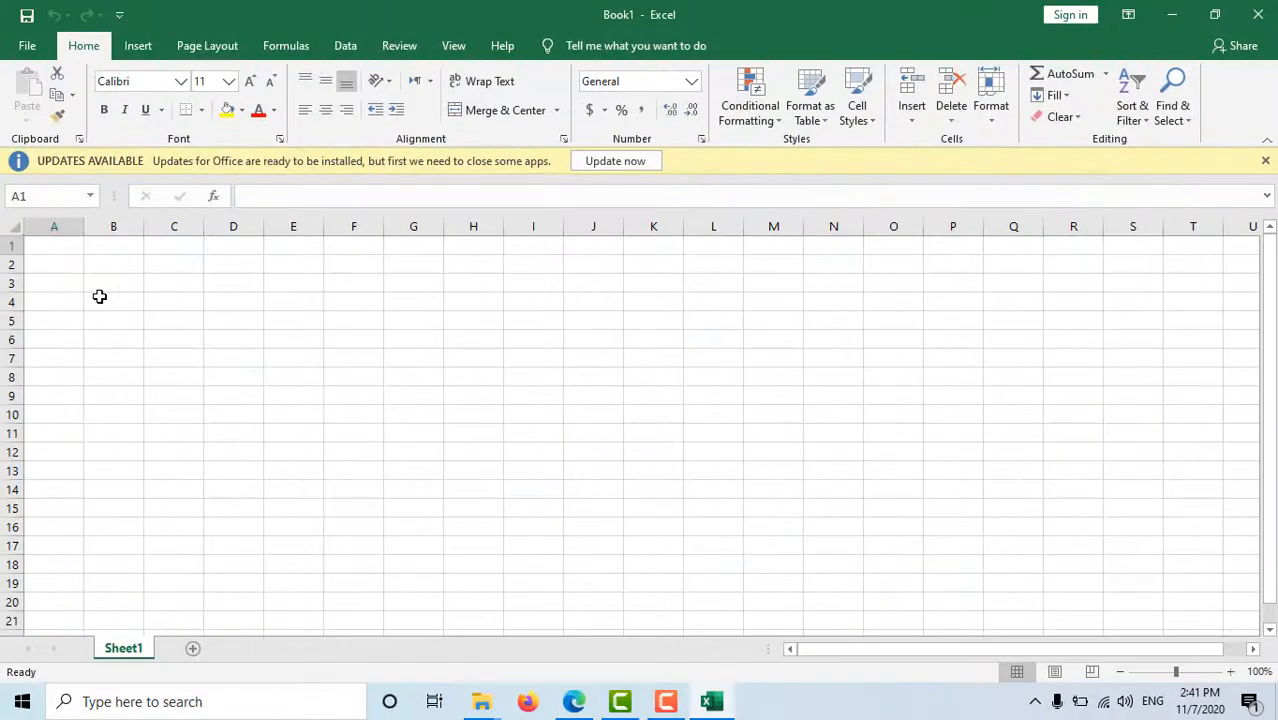
# - In the blank workbook, point out columns by selecting cells A1:A19, cells down column B, and C8:C18
pyautogui.moveTo(54, 246); pyautogui.dragTo(50, 583)
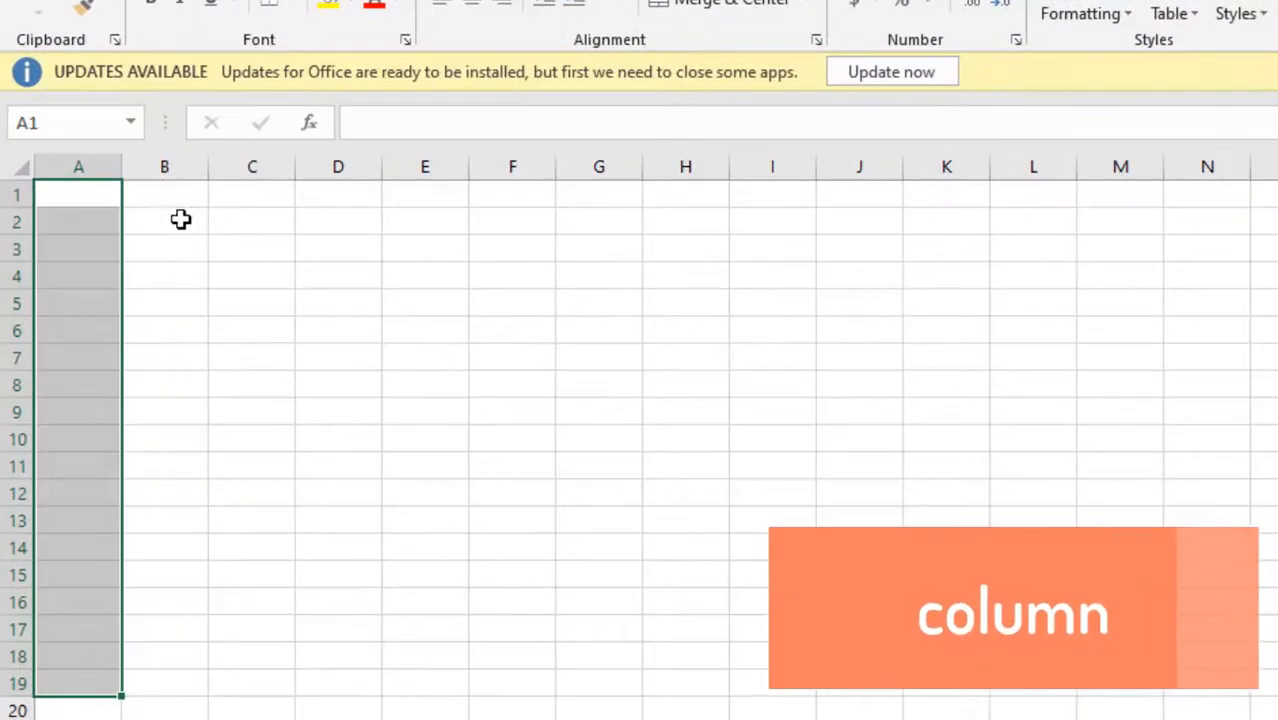
pyautogui.moveTo(171, 183); pyautogui.dragTo(165, 716)
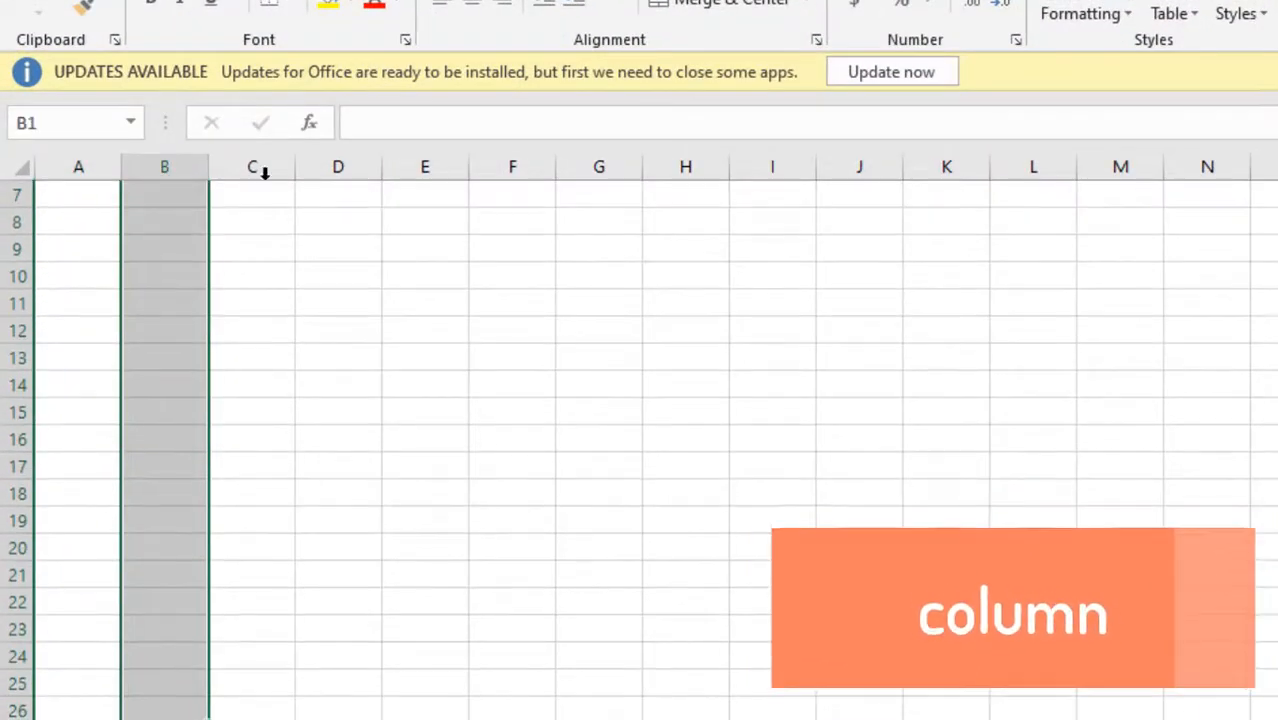
pyautogui.moveTo(251, 228); pyautogui.dragTo(243, 493)
pyautogui.scroll(2, 243, 425)
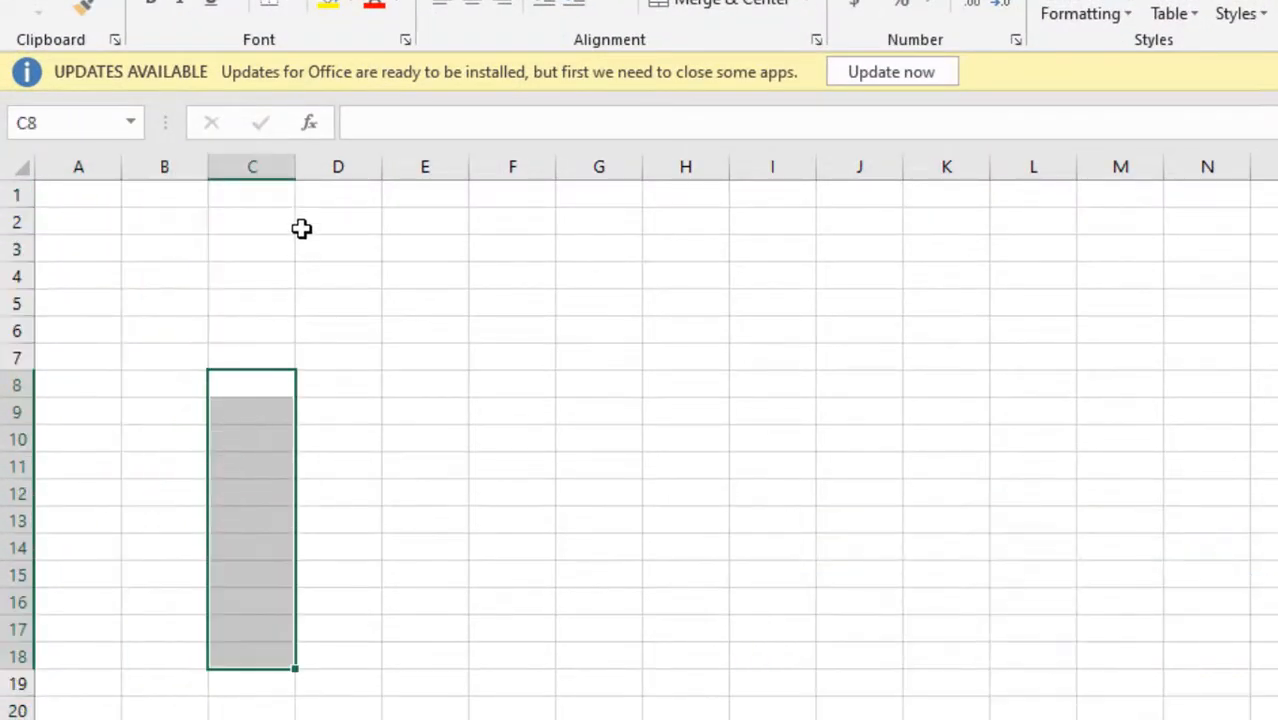
# - Point out rows by selecting cells from column A across rows 2, 3 and 4, ending with A4:E4
pyautogui.moveTo(74, 222); pyautogui.dragTo(507, 236)
pyautogui.moveTo(57, 251); pyautogui.dragTo(600, 251)
pyautogui.moveTo(70, 276); pyautogui.dragTo(415, 286)
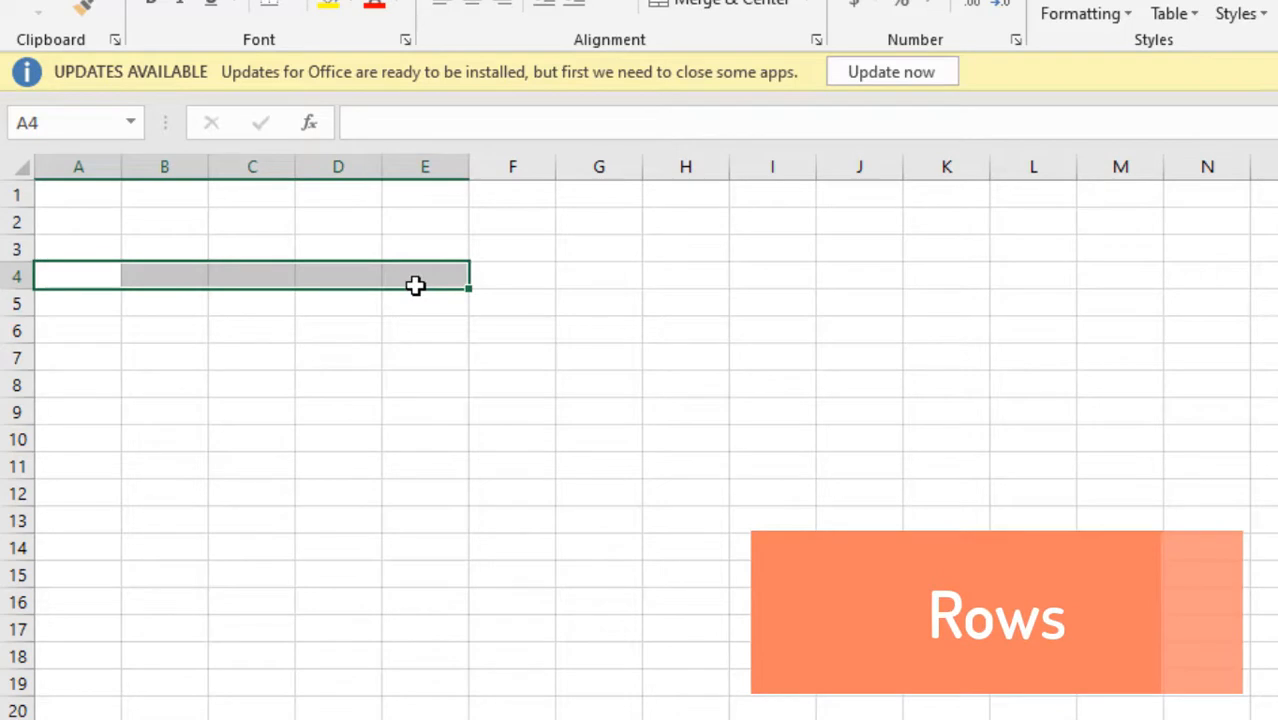
# - Point out individual cells by selecting C5, B4, B3, B2 and B3 in turn
pyautogui.click(244, 299)
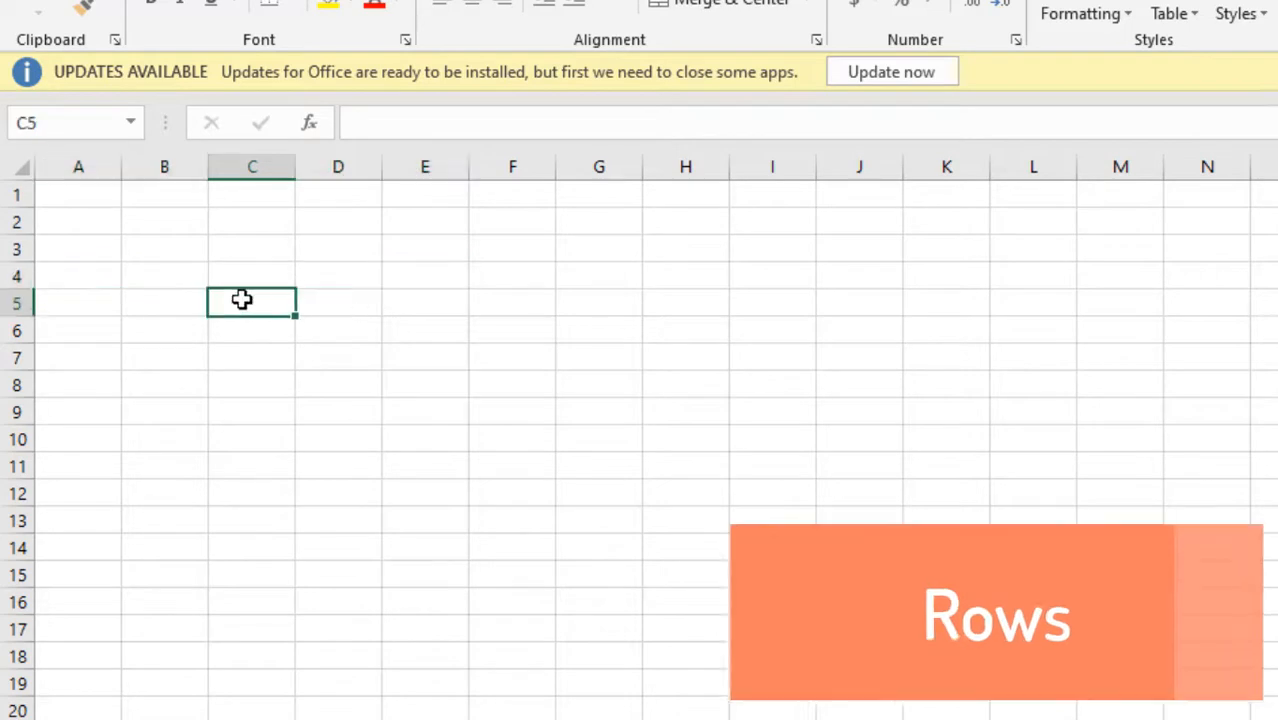
pyautogui.click(179, 275)
pyautogui.click(157, 251)
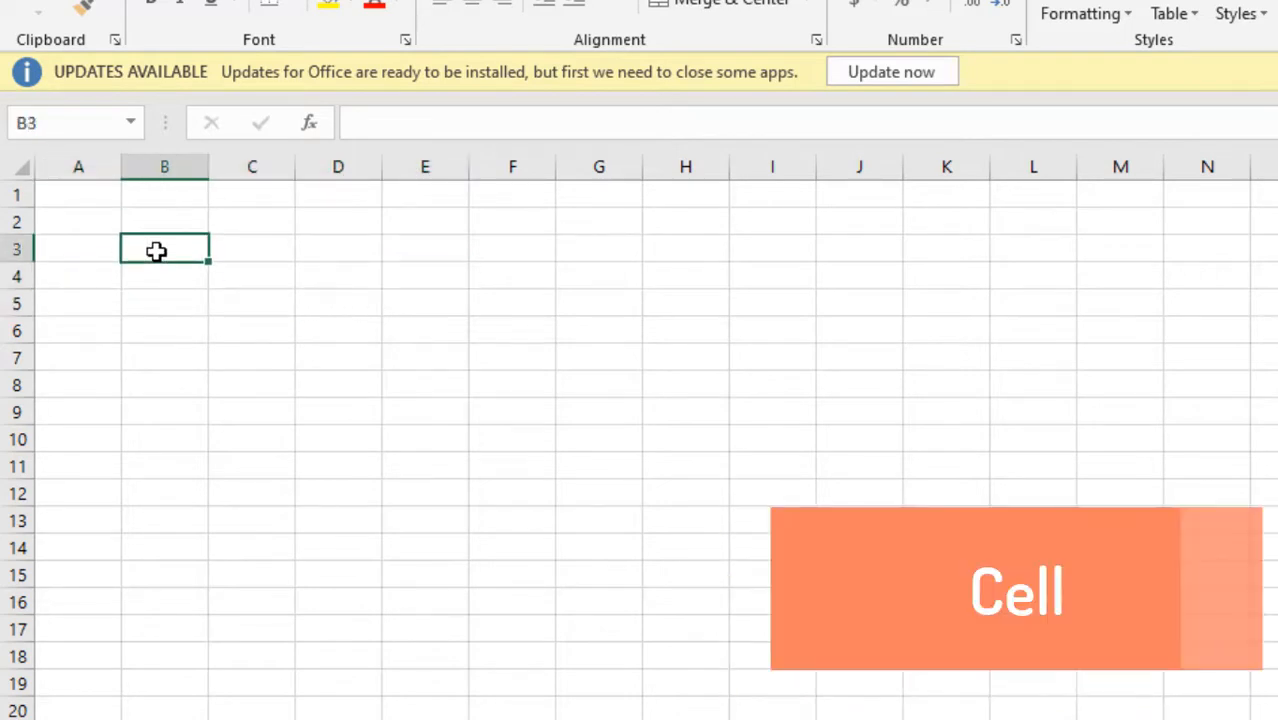
pyautogui.click(147, 221)
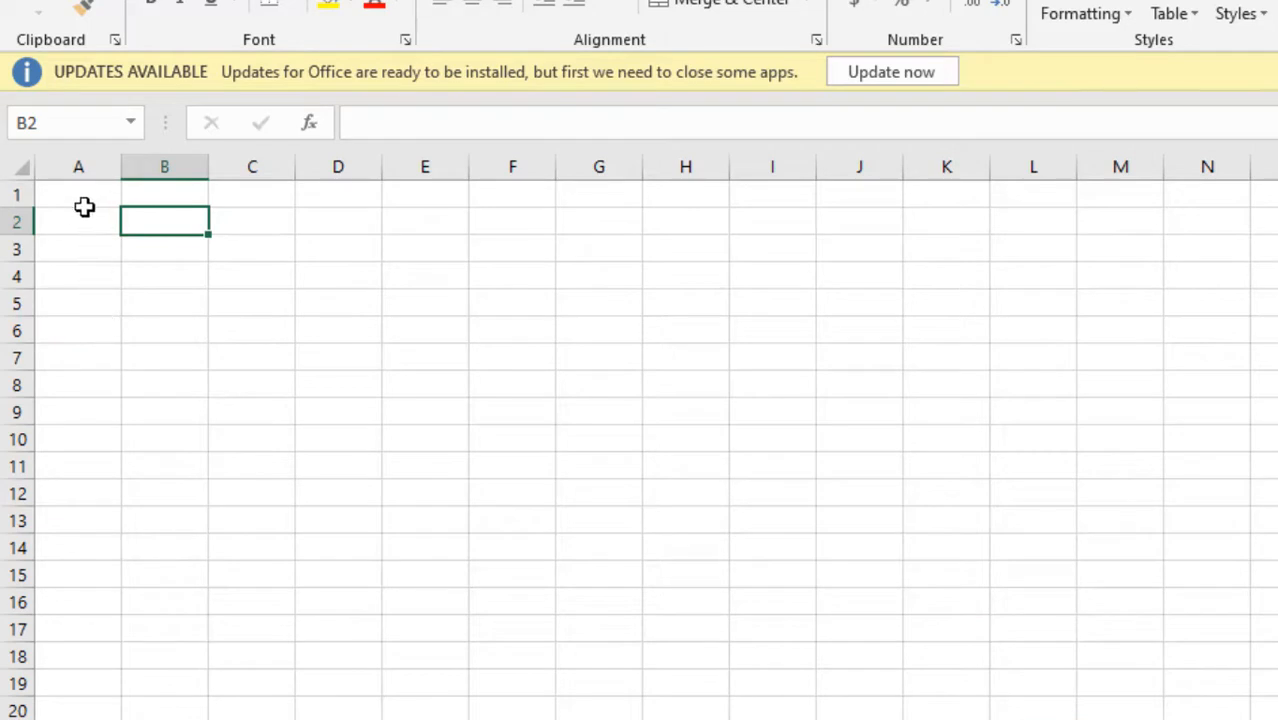
pyautogui.click(134, 257)
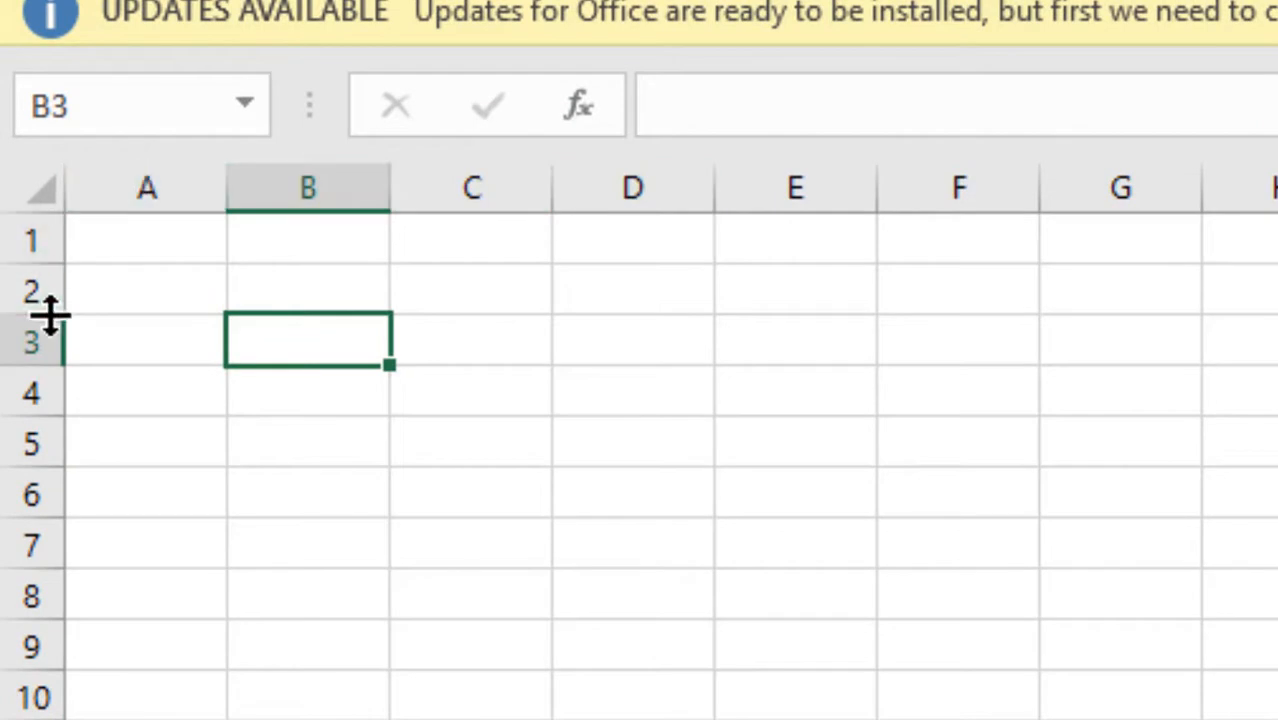
# - Select the whole of rows 4 and 5 in turn, followed by the single cell B2
pyautogui.click(30, 405)
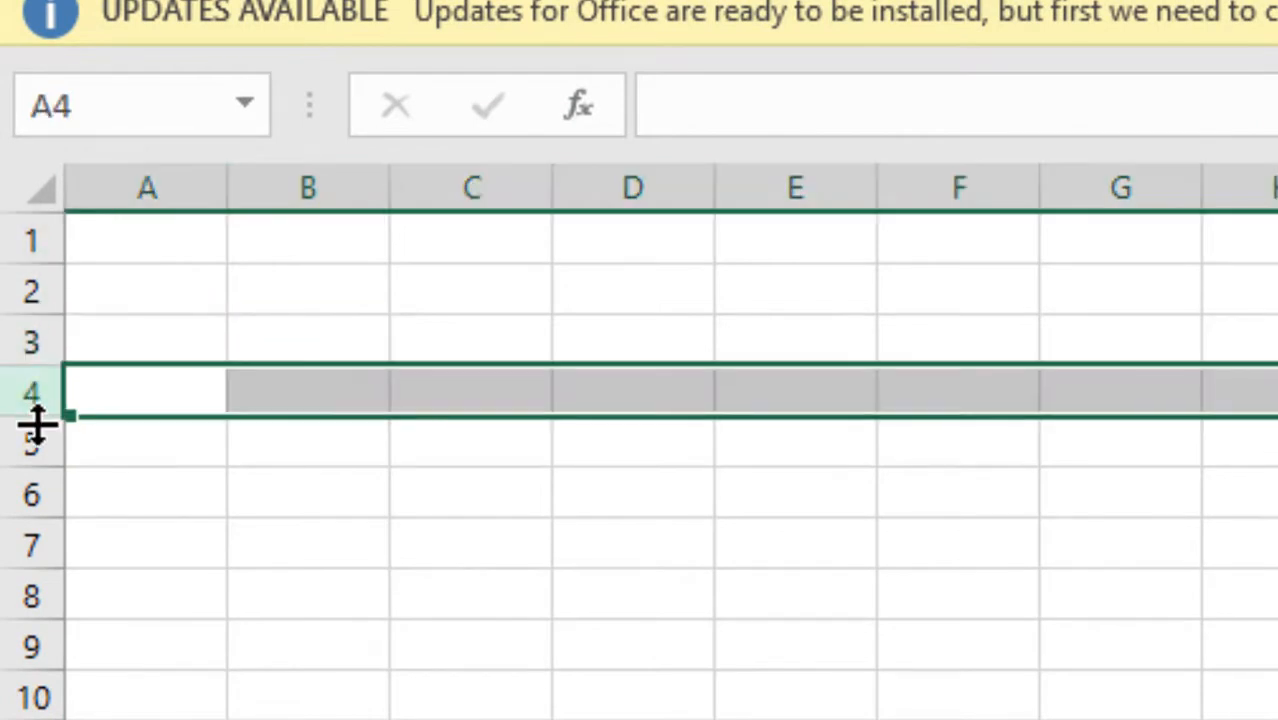
pyautogui.click(20, 443)
pyautogui.click(300, 300)
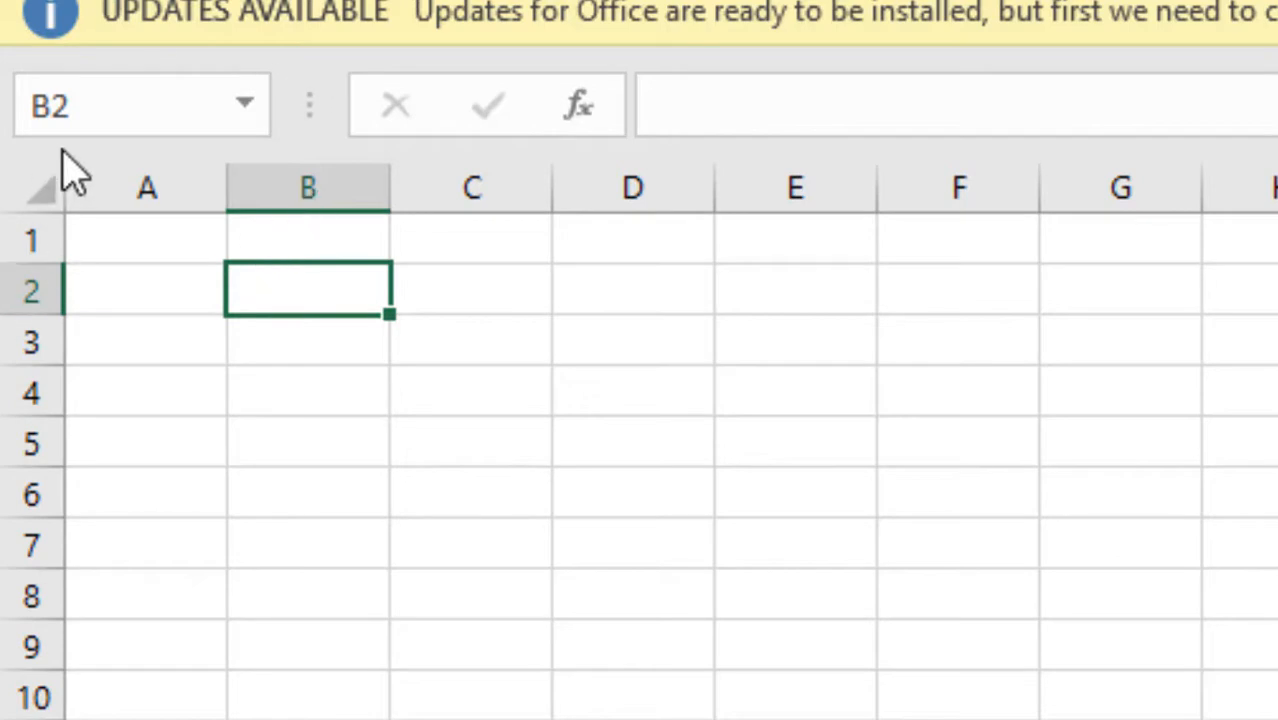
# - Select cells A1, B1, B3 and F8 in turn to read their cell references
pyautogui.click(156, 240)
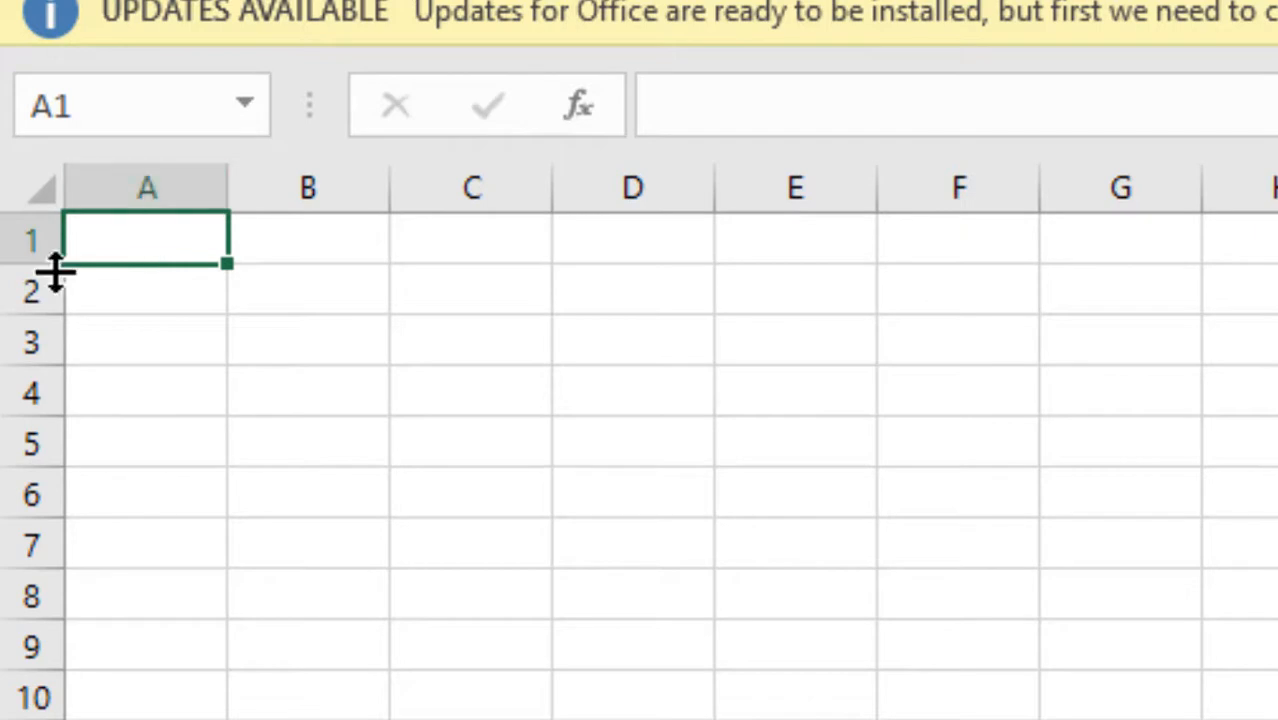
pyautogui.click(333, 249)
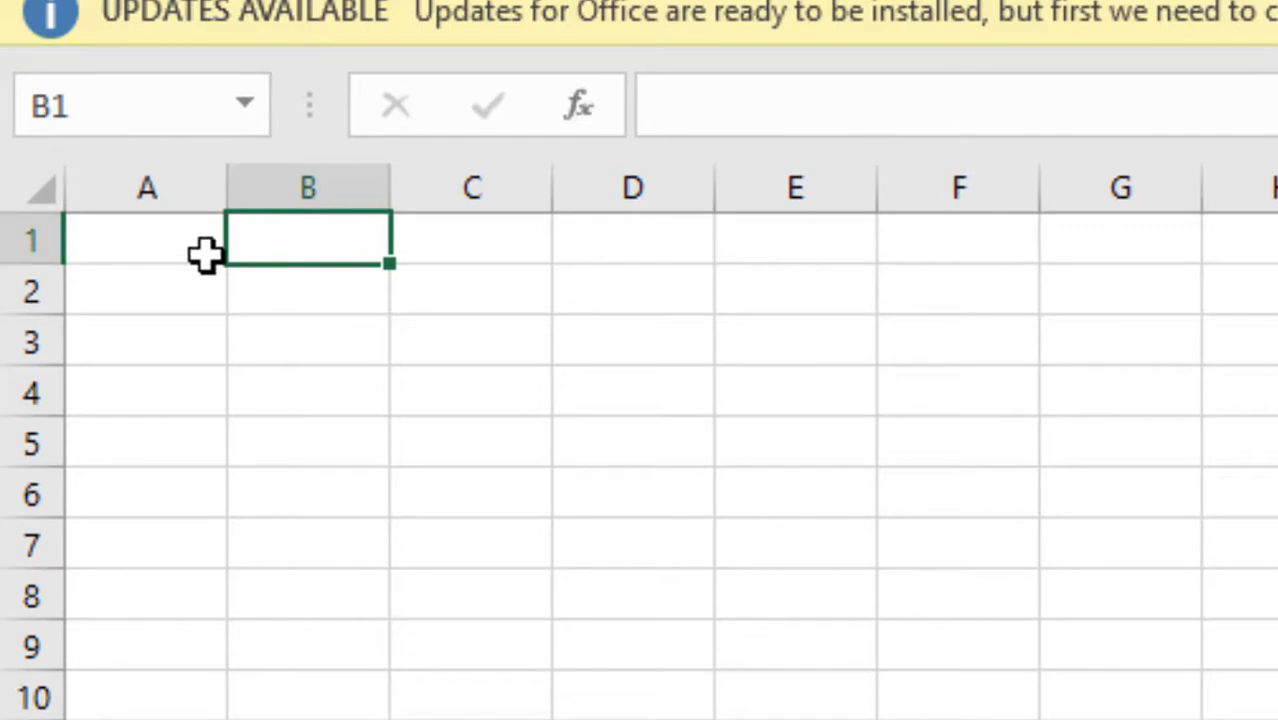
pyautogui.click(303, 348)
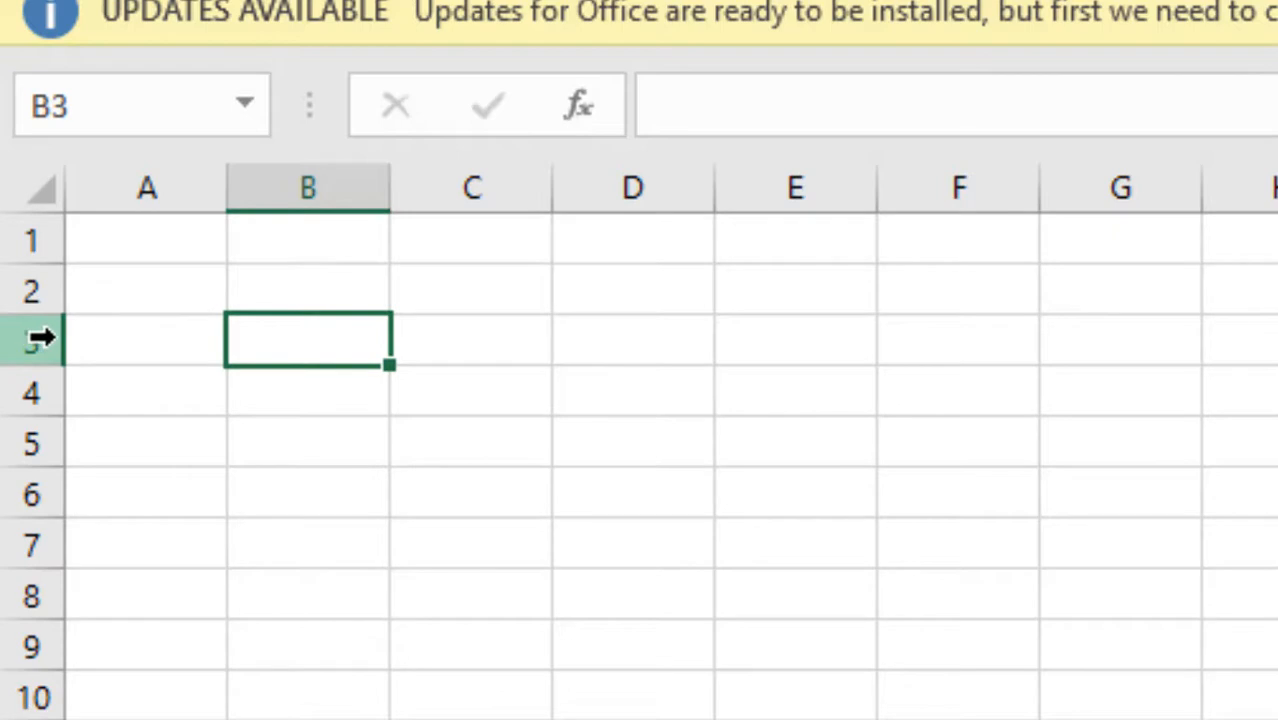
pyautogui.click(926, 591)
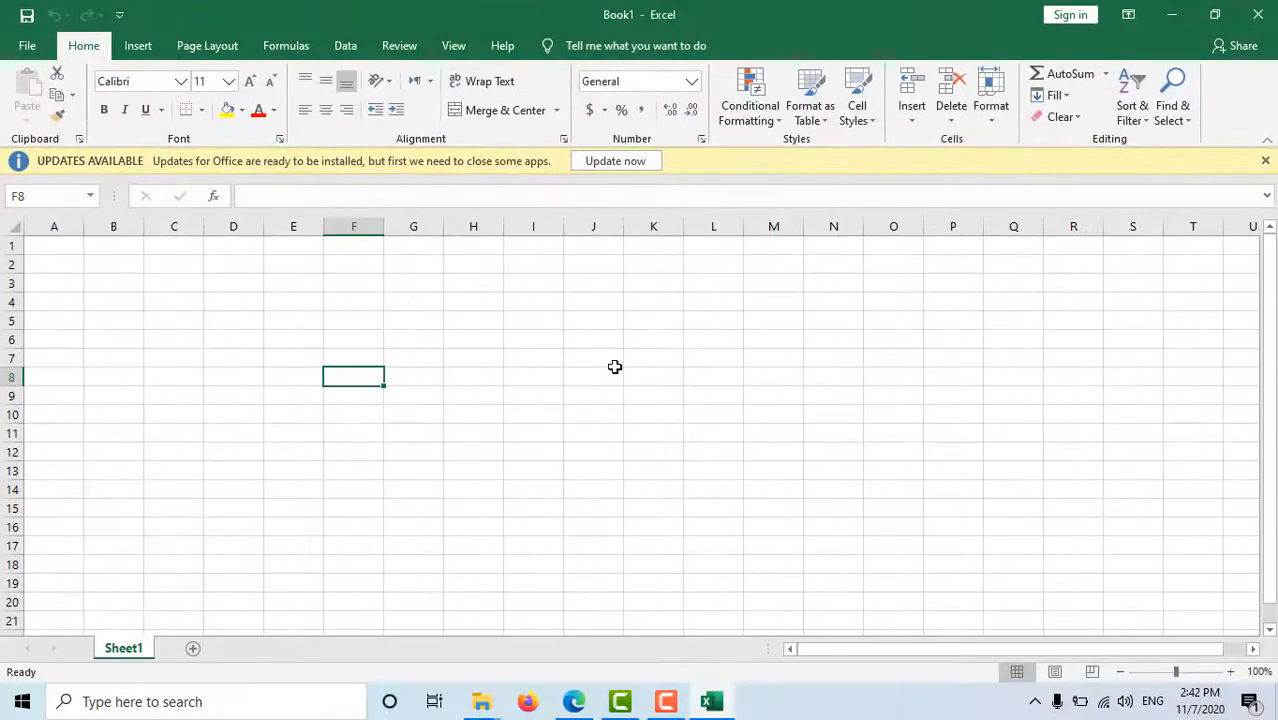
pyautogui.moveTo(700, 14); pyautogui.dragTo(670, 151)
pyautogui.doubleClick(669, 149)
# - Review the grid by selecting cells down column B, cells across row 6, and single cells B3, B2, A2, A4 and B3
pyautogui.moveTo(124, 250); pyautogui.dragTo(128, 614)
pyautogui.moveTo(51, 341); pyautogui.dragTo(619, 336)
pyautogui.click(104, 284)
pyautogui.click(90, 266)
pyautogui.click(58, 267)
pyautogui.click(65, 297)
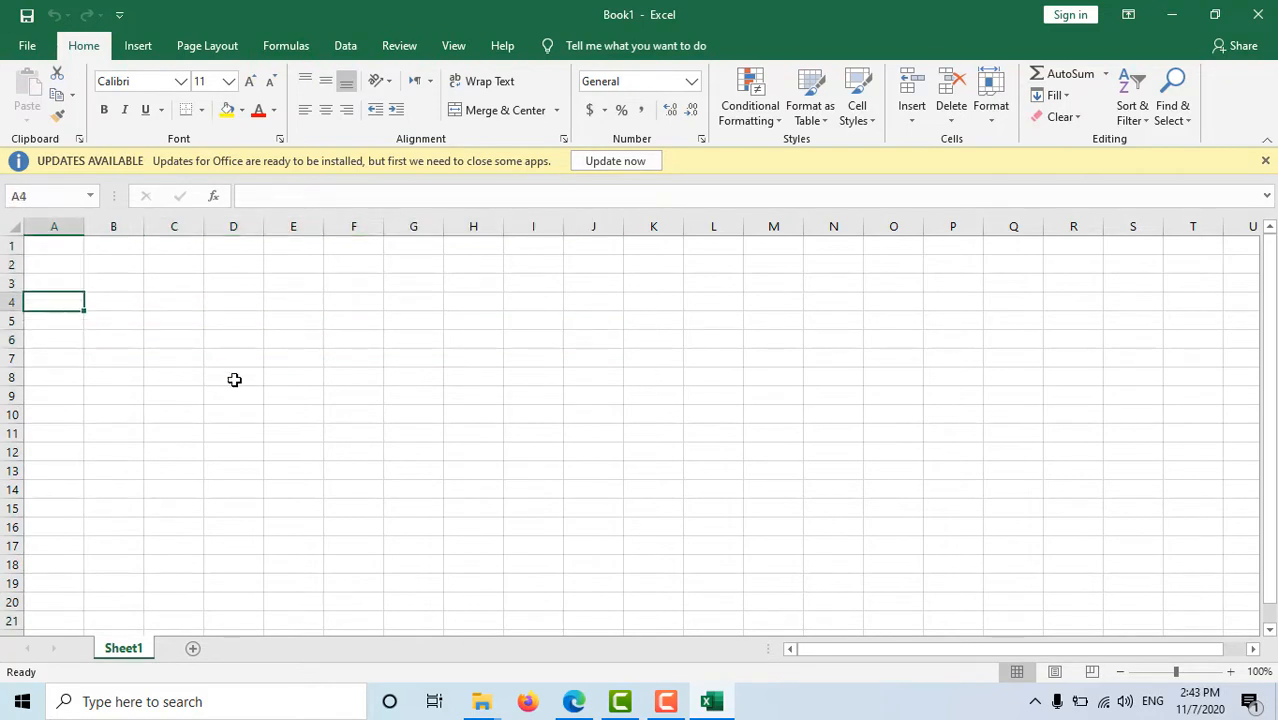
pyautogui.click(110, 289)
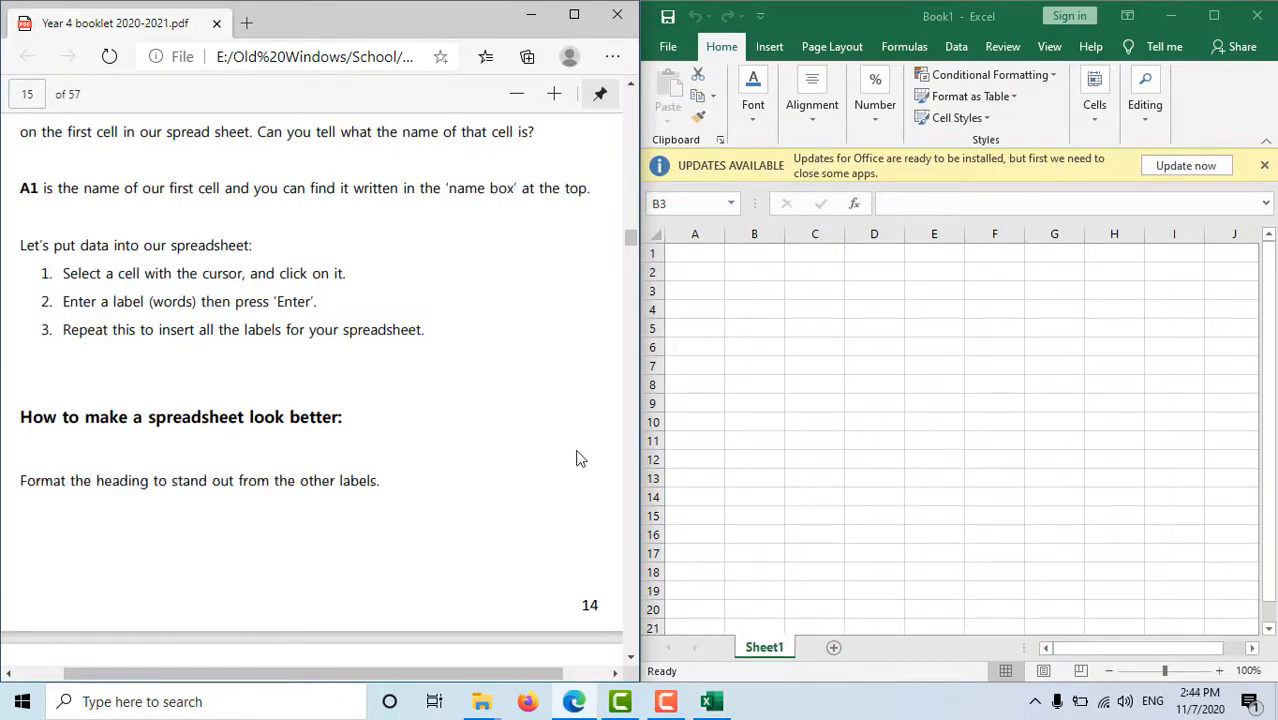
# - Show the sample Class Survey table in the PDF booklet and select cells A1 and B3 in the workbook beside it
pyautogui.scroll(4, 588, 545)
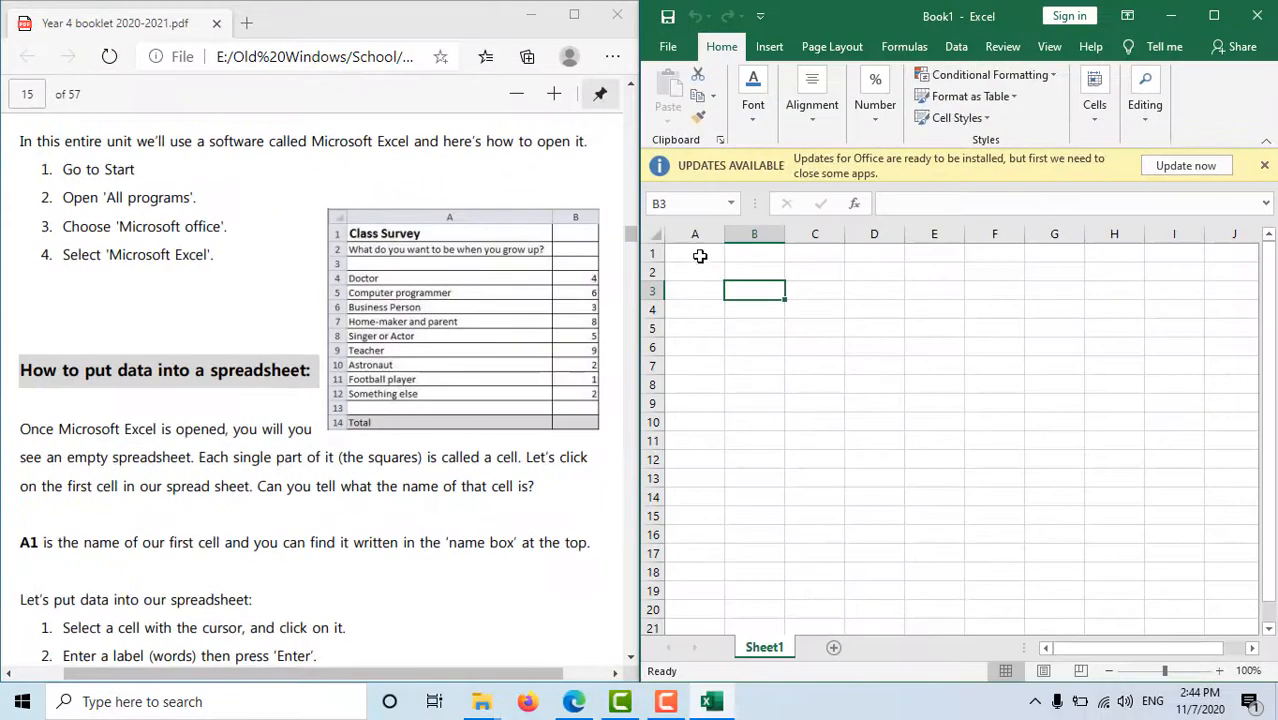
pyautogui.click(699, 254)
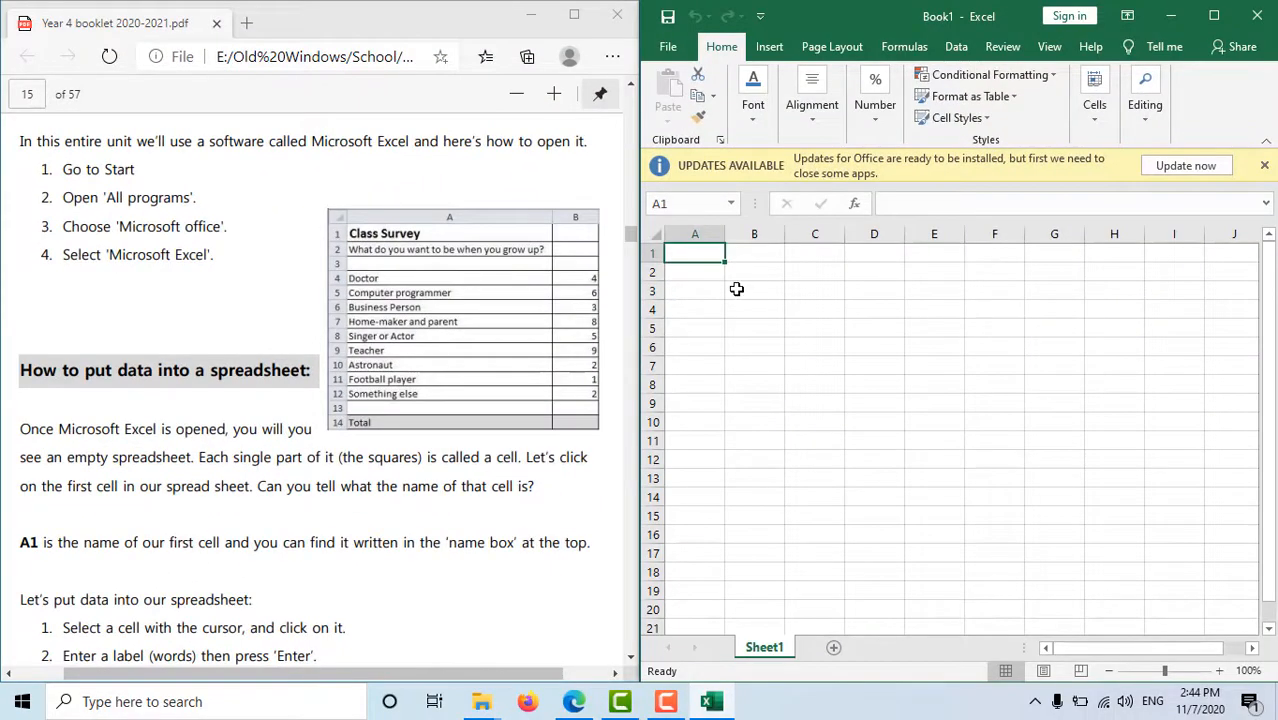
pyautogui.click(747, 287)
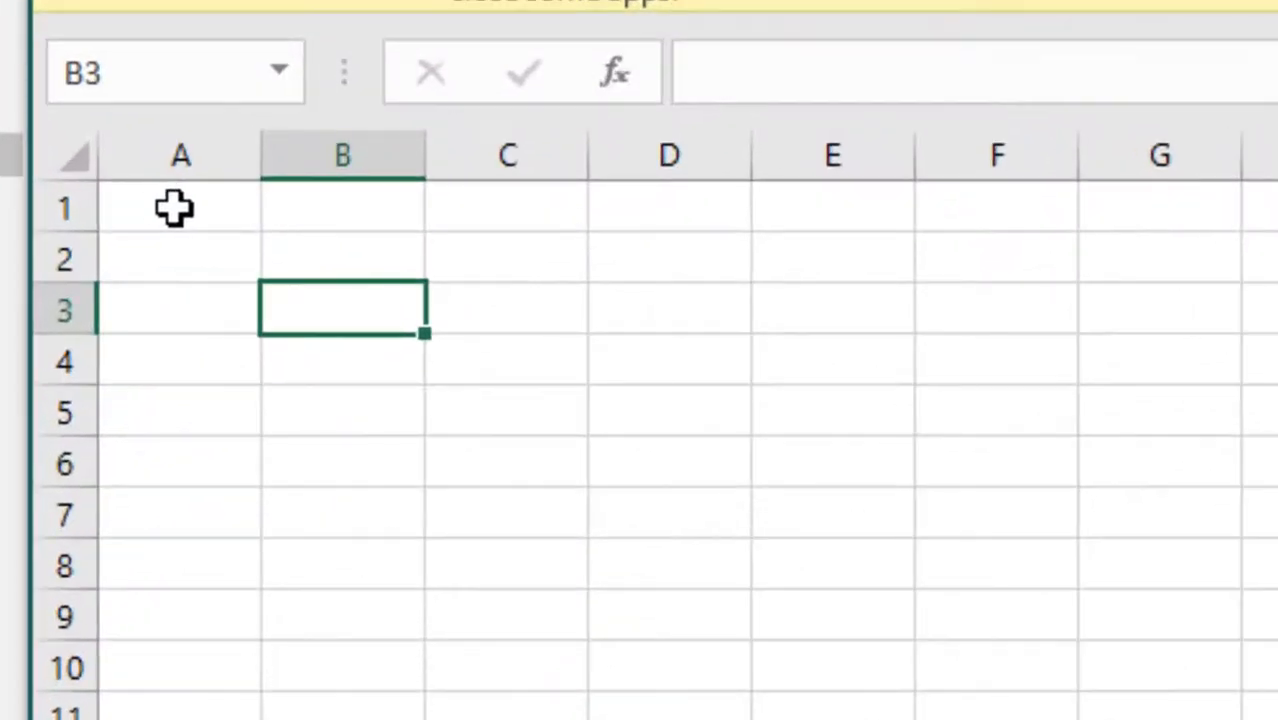
# - Enter the title "Class Survey" in cell A1
pyautogui.click(175, 207)
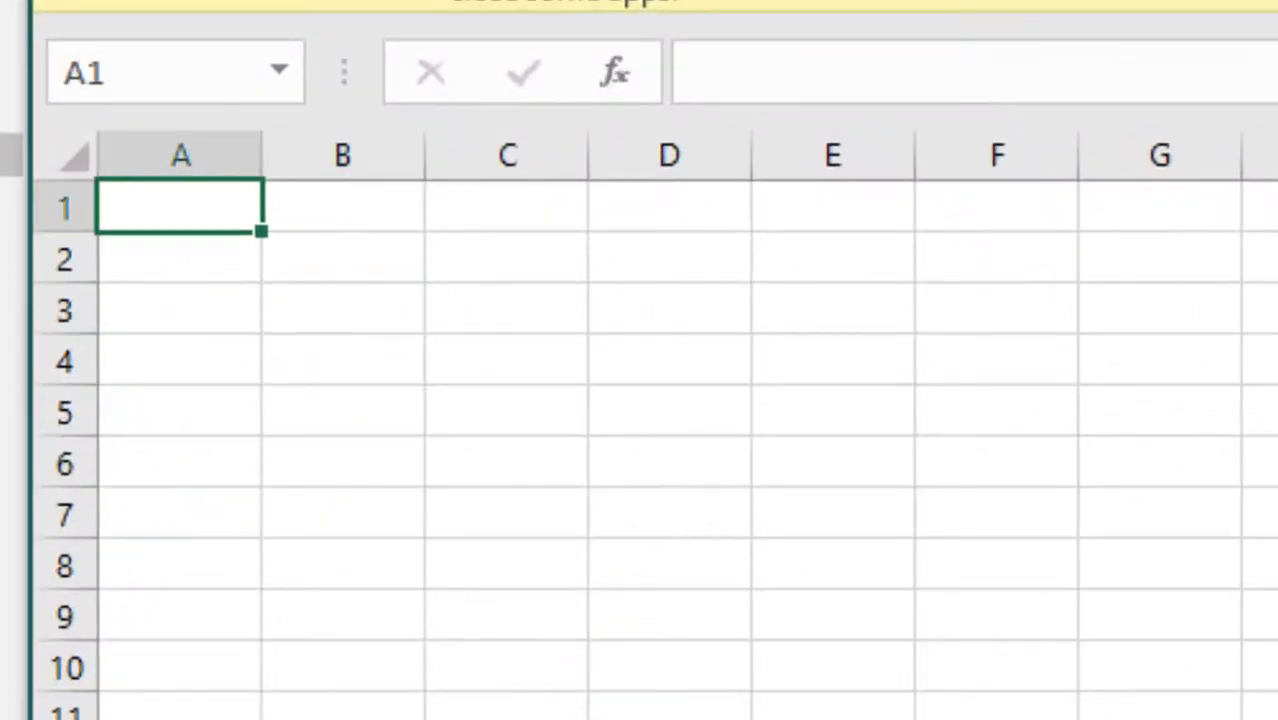
pyautogui.write('Class')
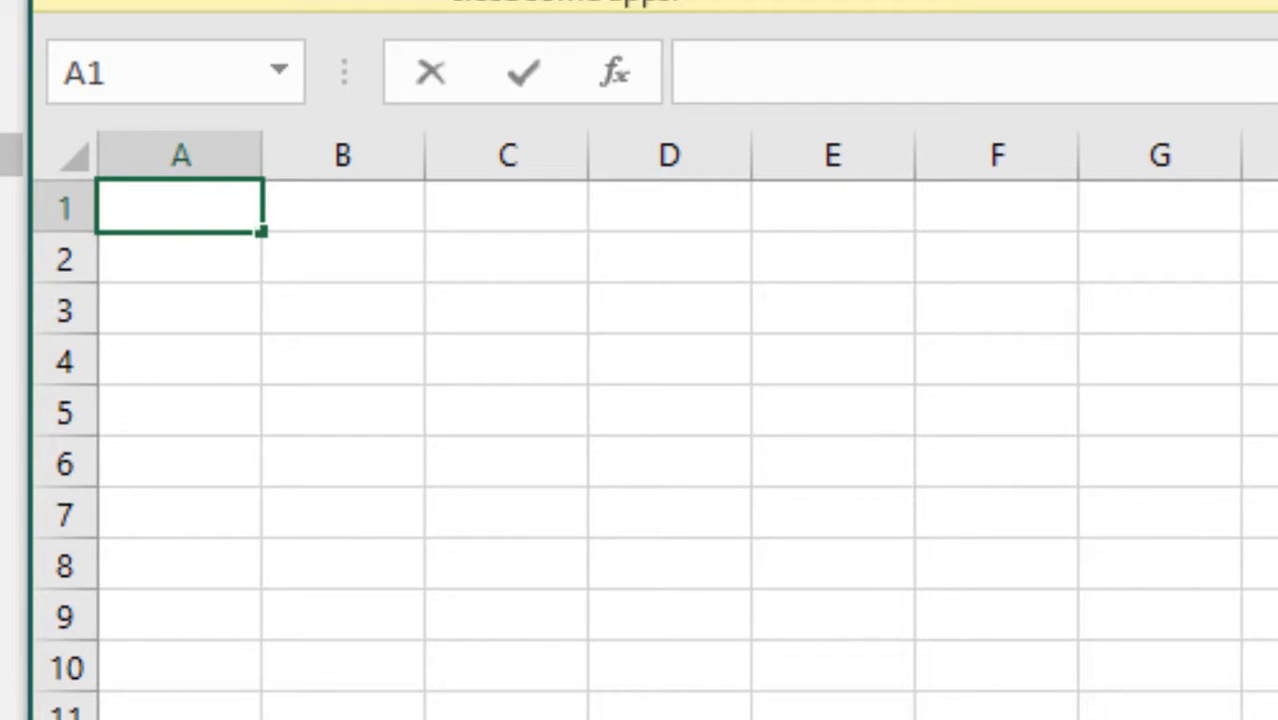
pyautogui.write('urv')
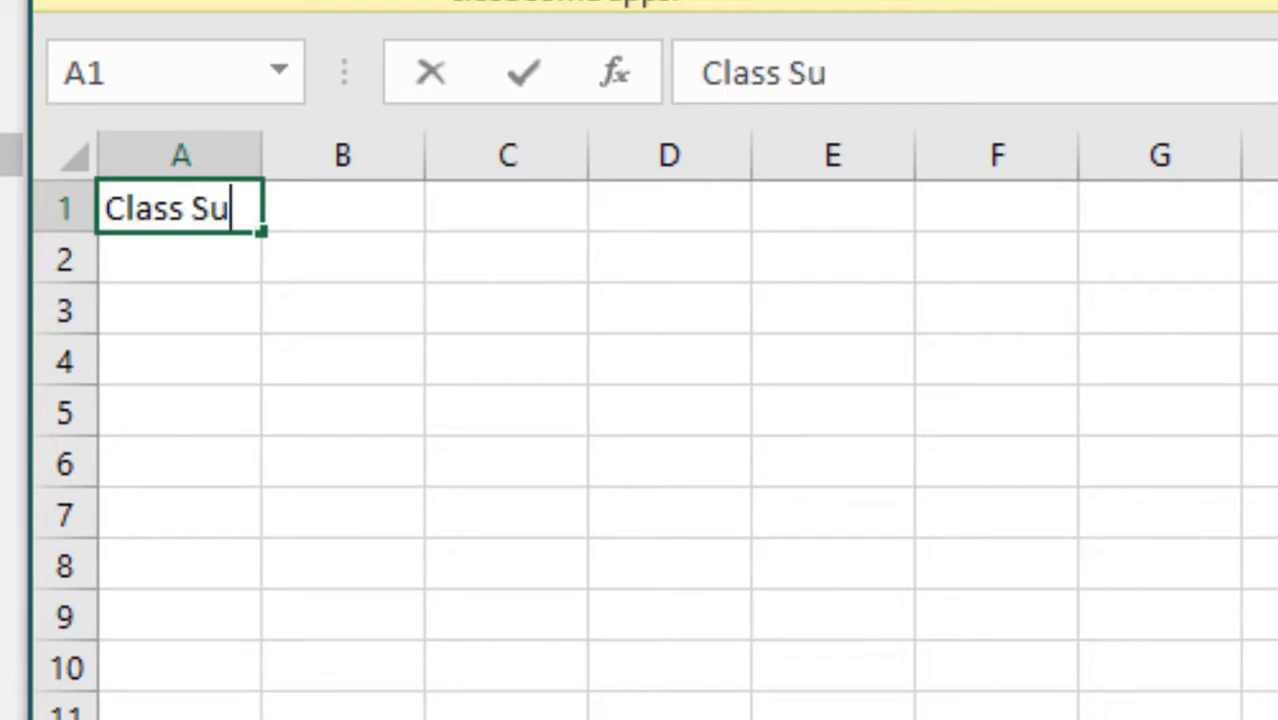
pyautogui.write('ey')
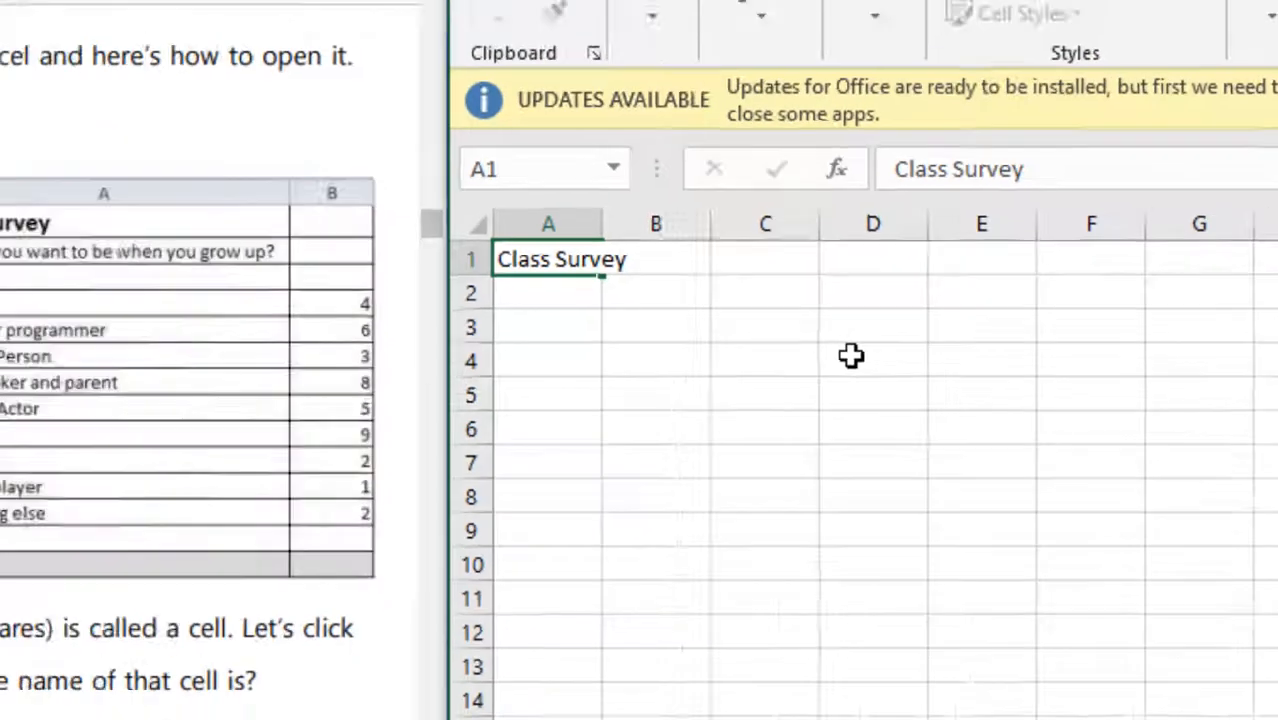
pyautogui.click(669, 362)
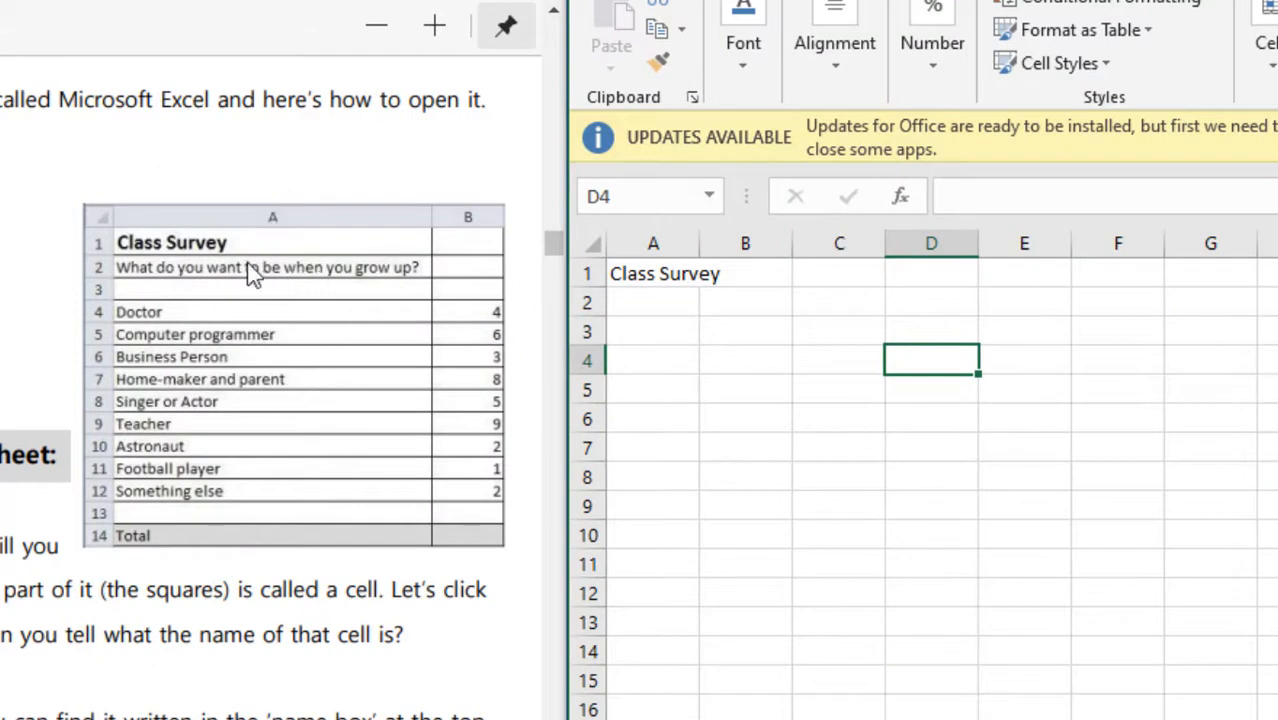
# - Enter the survey question "What do you want to be when you grow up" in cell A2
pyautogui.click(648, 305)
pyautogui.write('What do you want ')
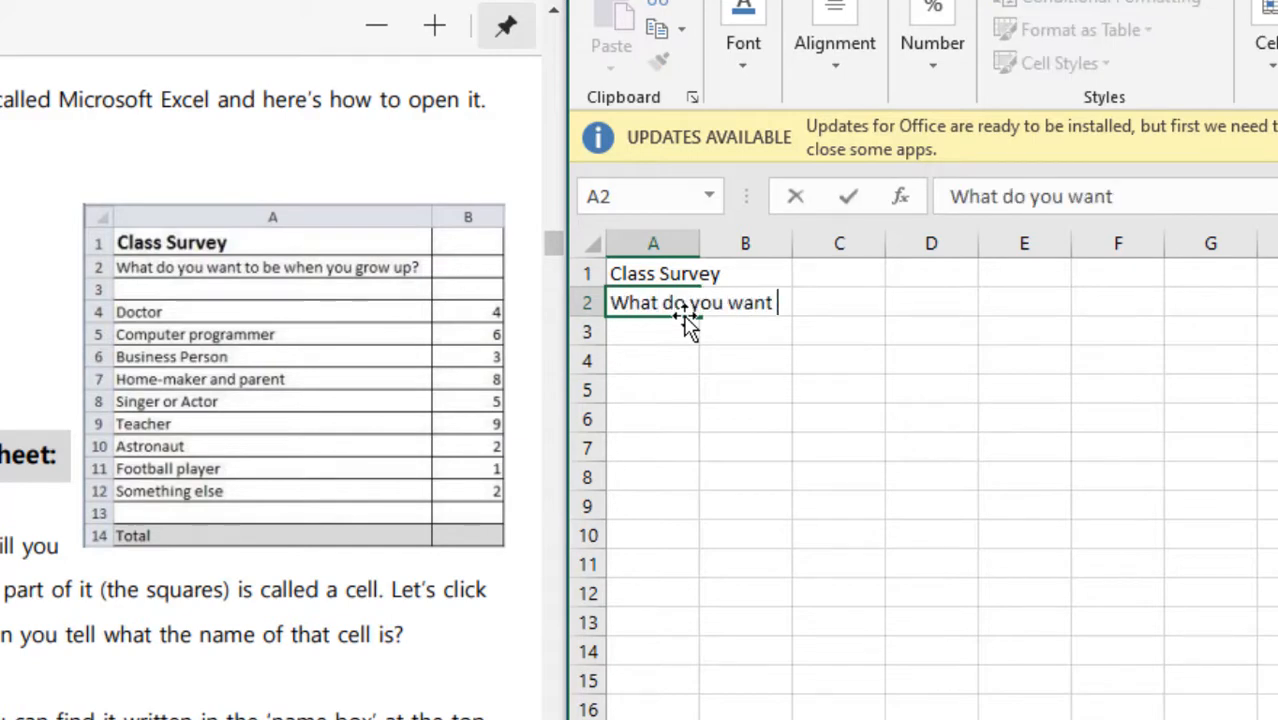
pyautogui.write('to be when yo')
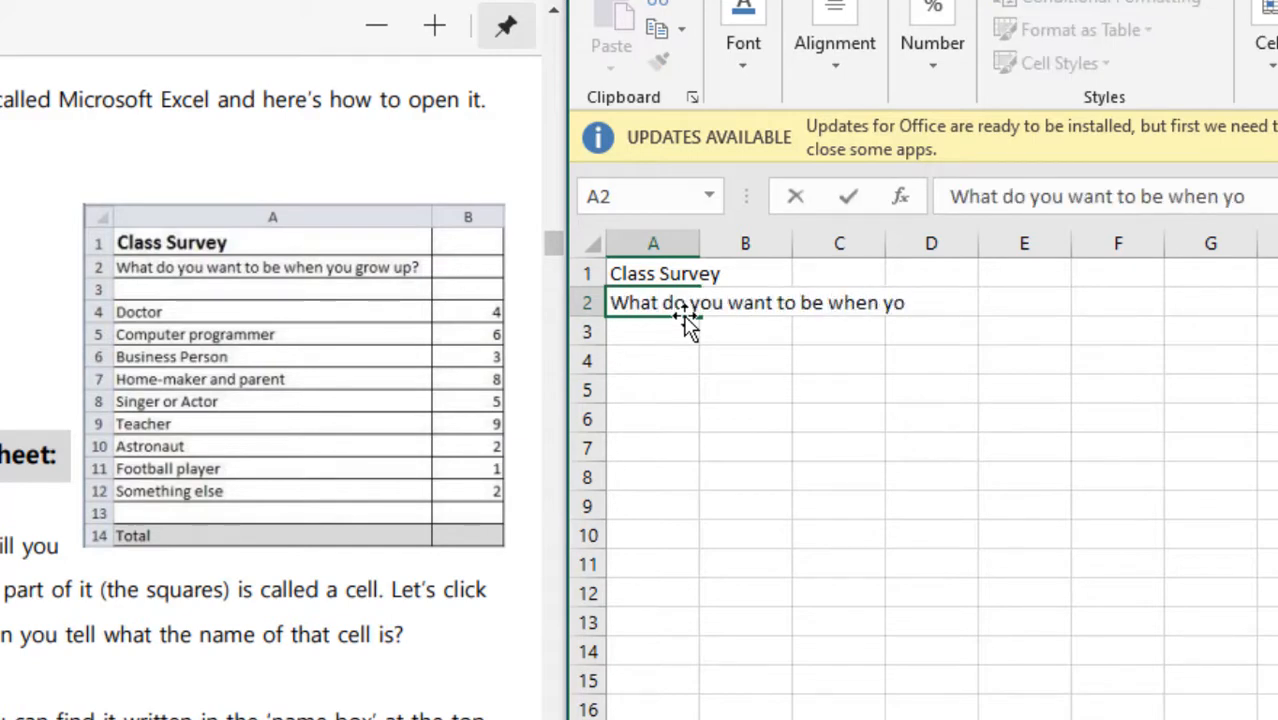
pyautogui.write('u gr')
pyautogui.press('BackSpace')
pyautogui.write('grow up')
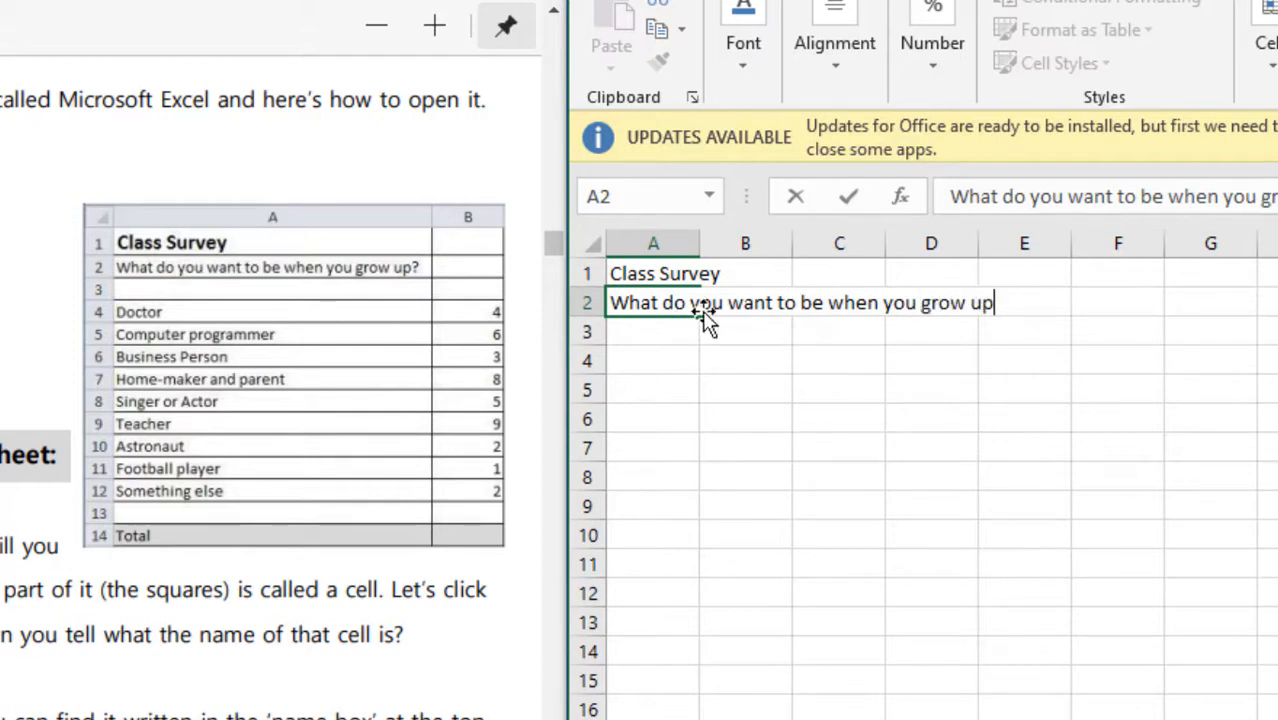
pyautogui.click(643, 364)
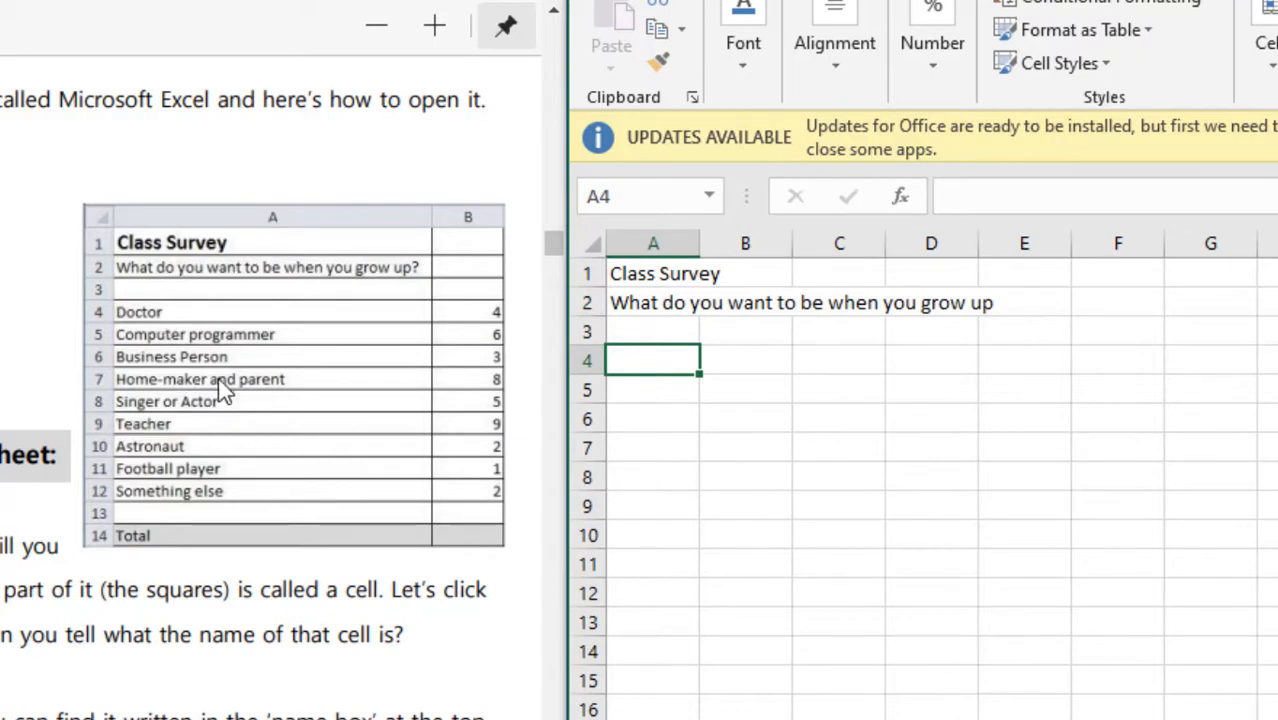
# - Leave row 3 blank and enter the job labels "Doctor" in A4 and "Computer Programmer" in A5
pyautogui.click(657, 330)
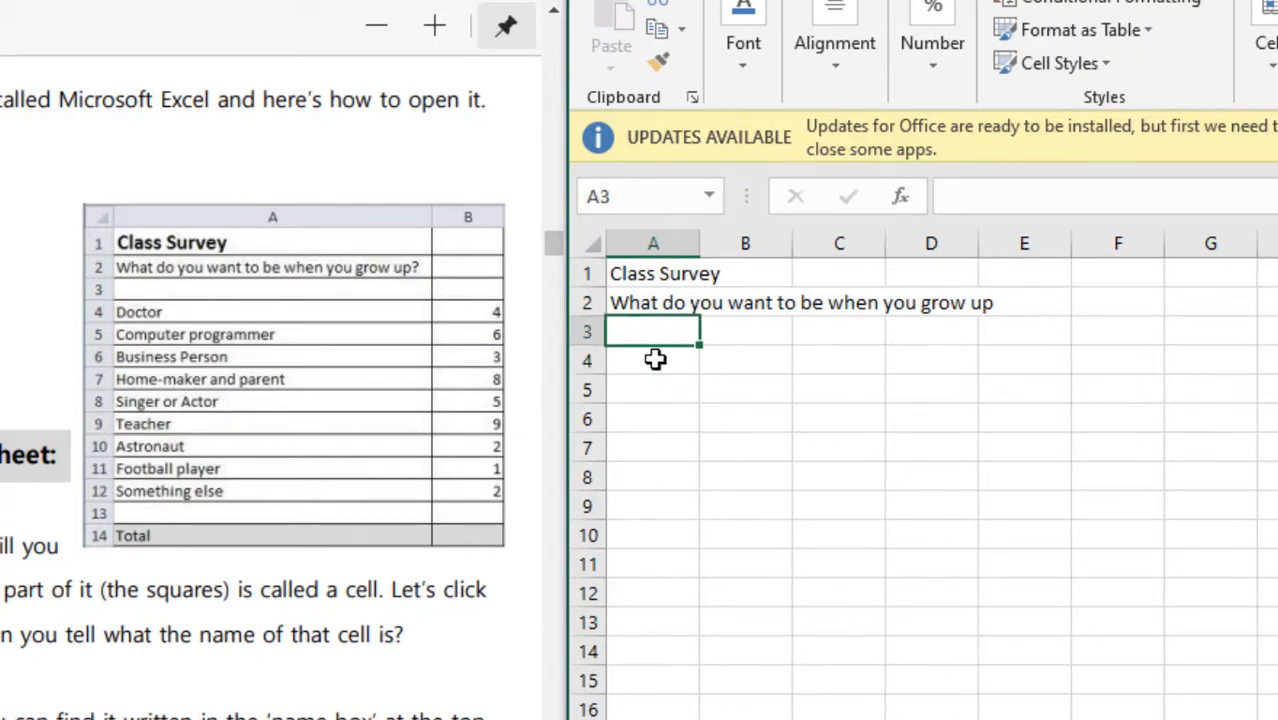
pyautogui.click(654, 364)
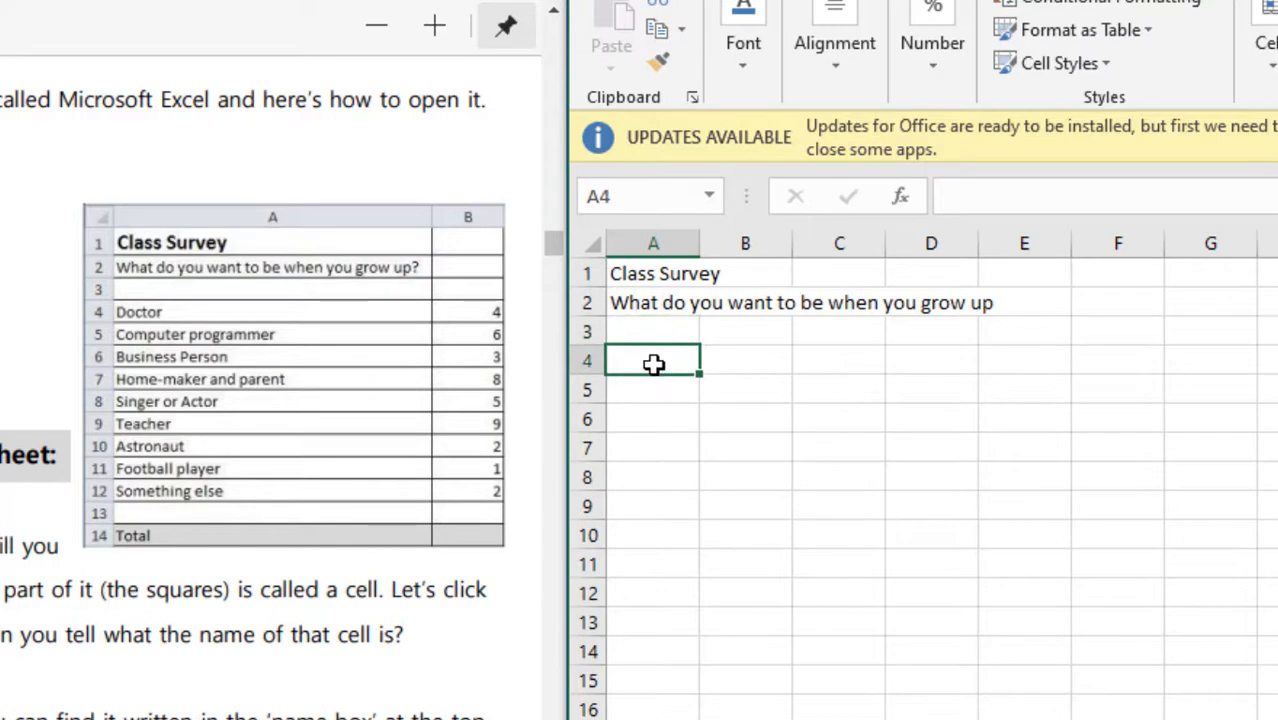
pyautogui.write('Doctor')
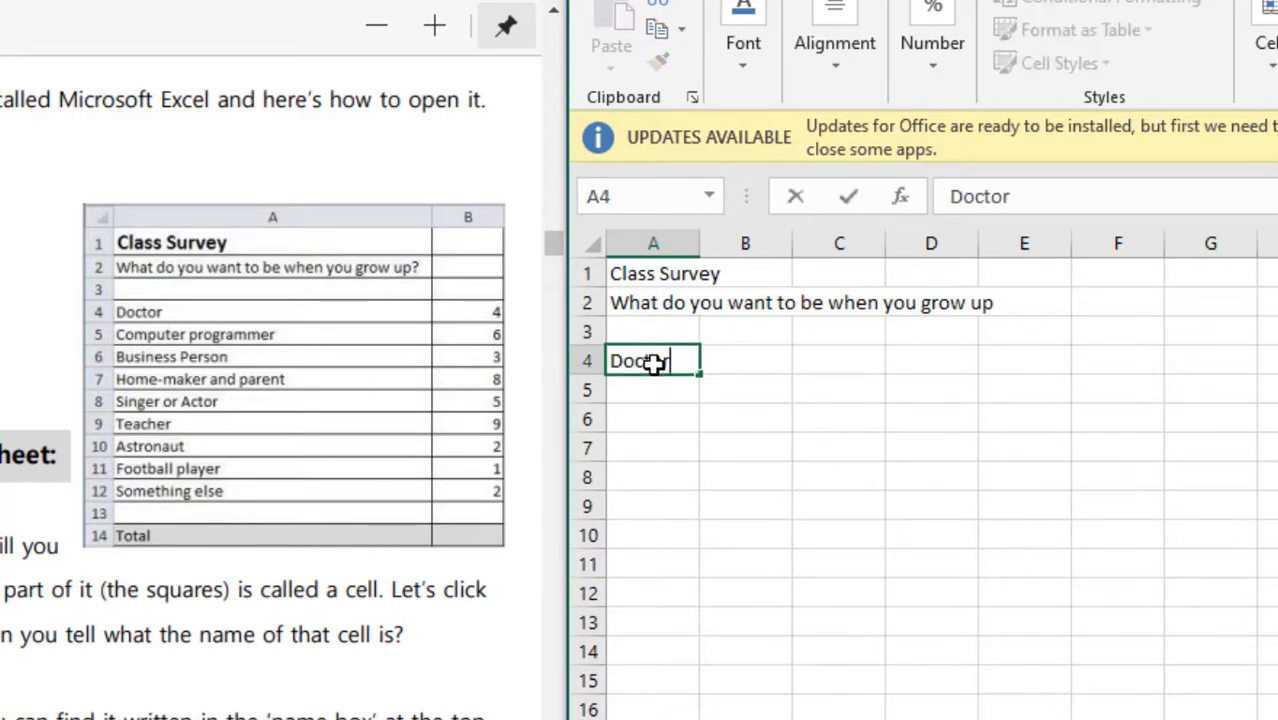
pyautogui.press('Return')
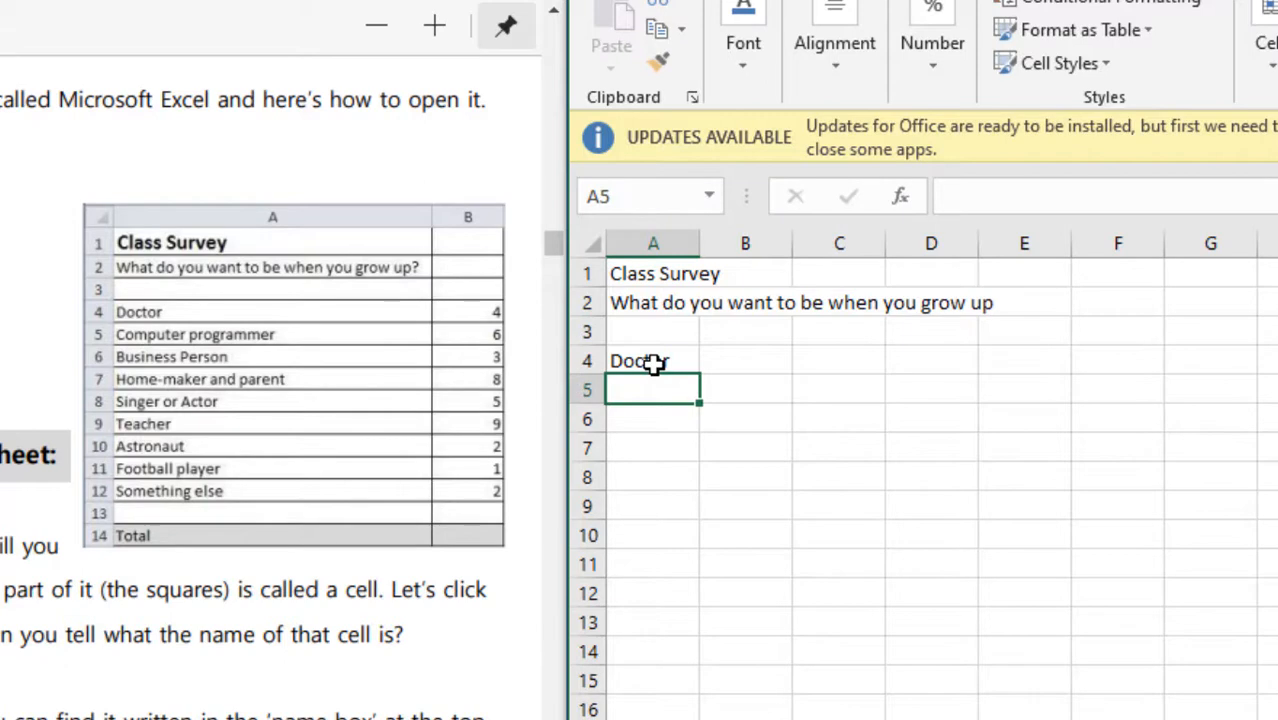
pyautogui.write('Computer ')
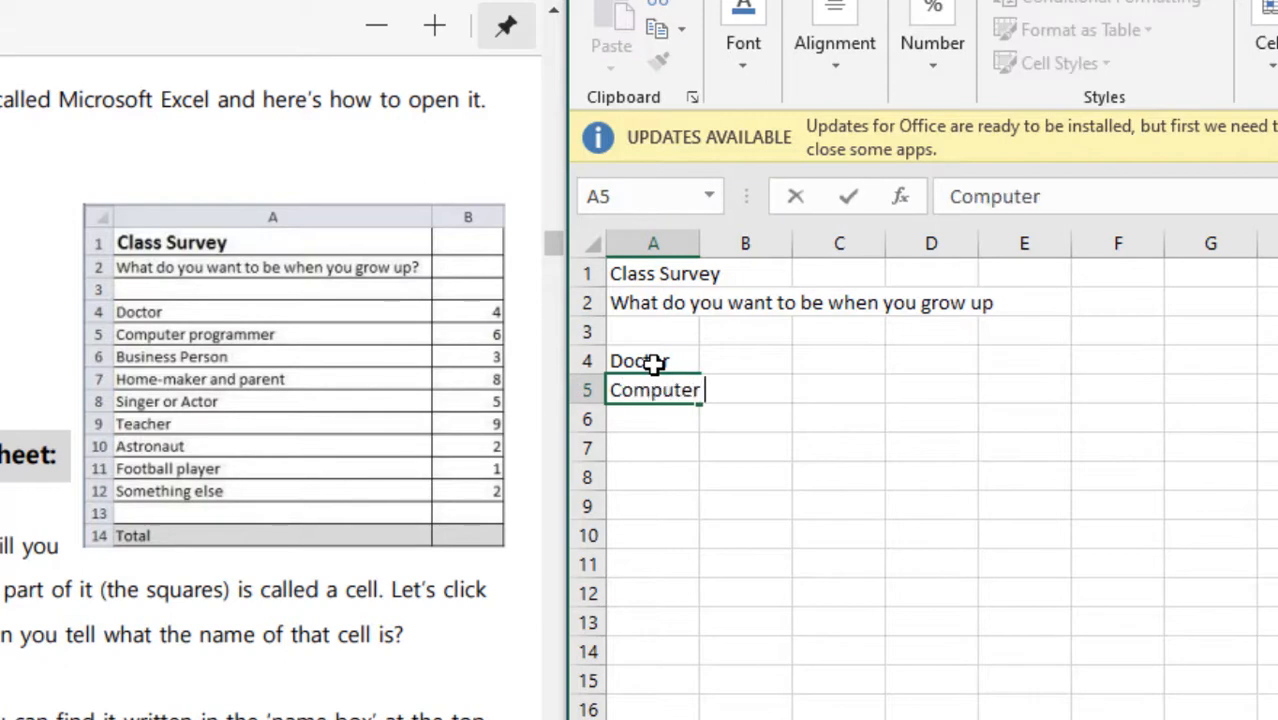
pyautogui.write('Programmer')
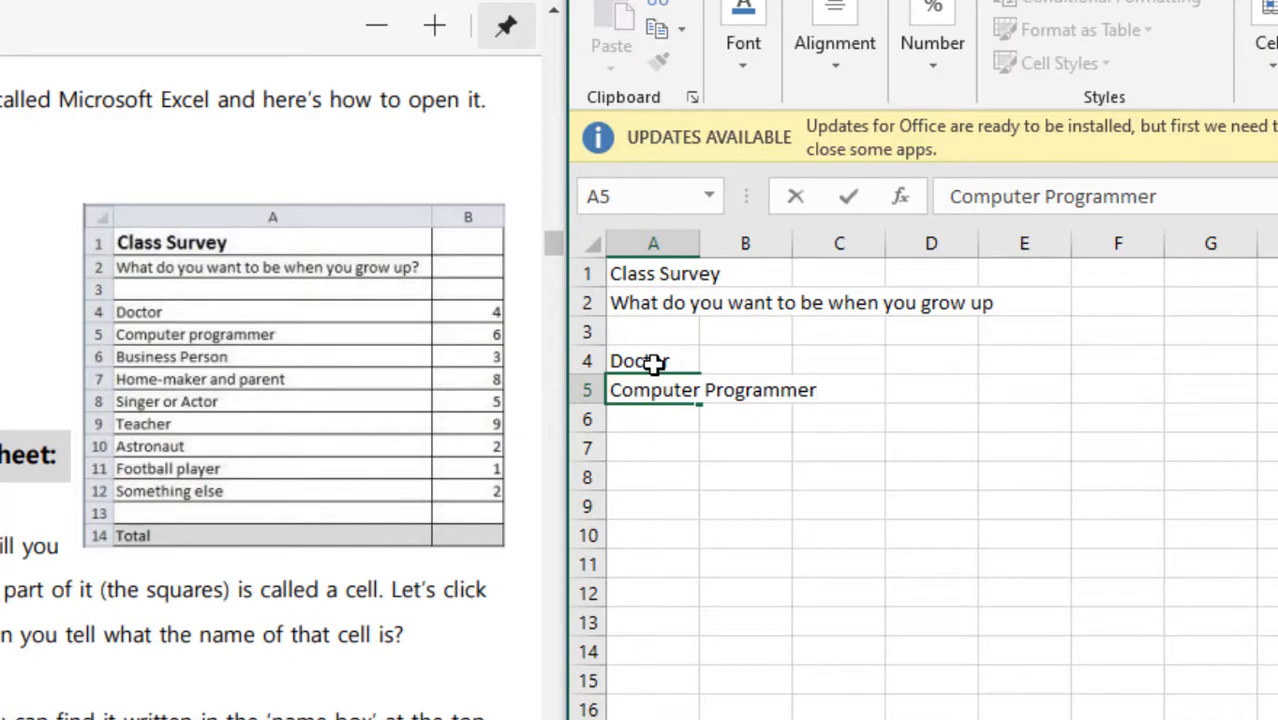
pyautogui.click(667, 430)
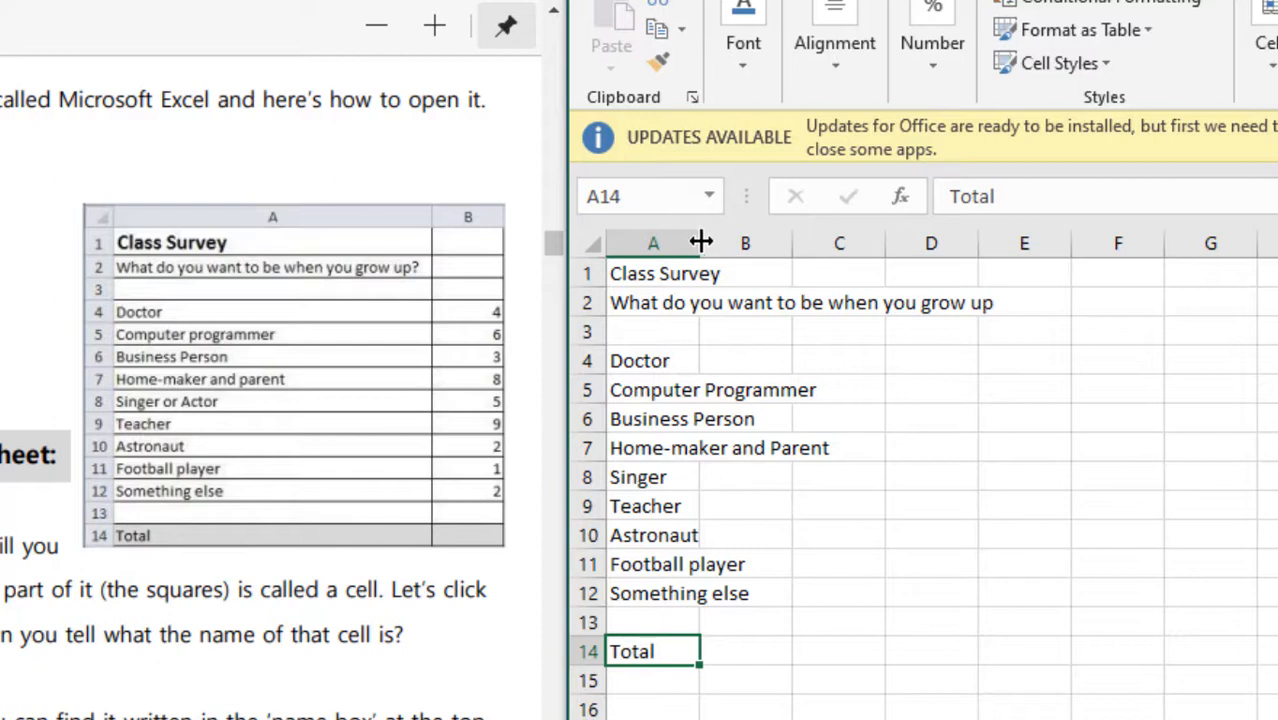
# - Widen column A to fit the question in A2, and select the ranges A1:A14 and A4:A12 to review the labels
pyautogui.moveTo(700, 241); pyautogui.dragTo(998, 238)
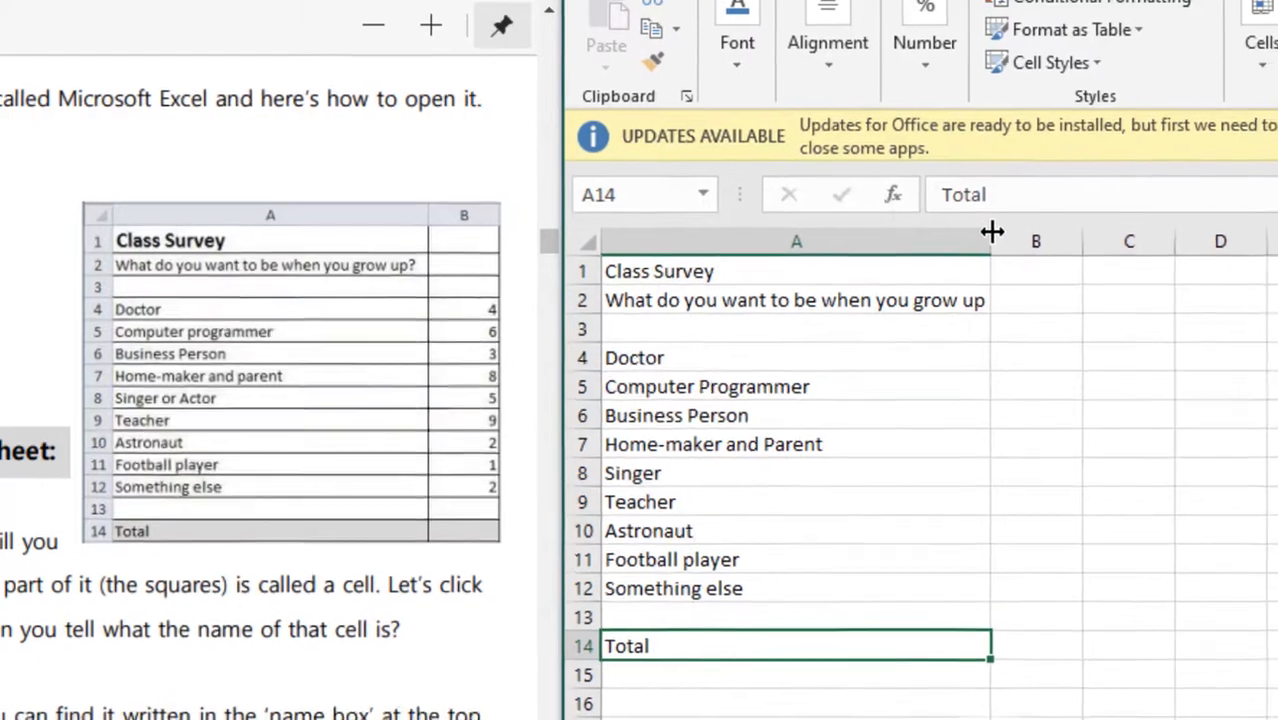
pyautogui.click(755, 271)
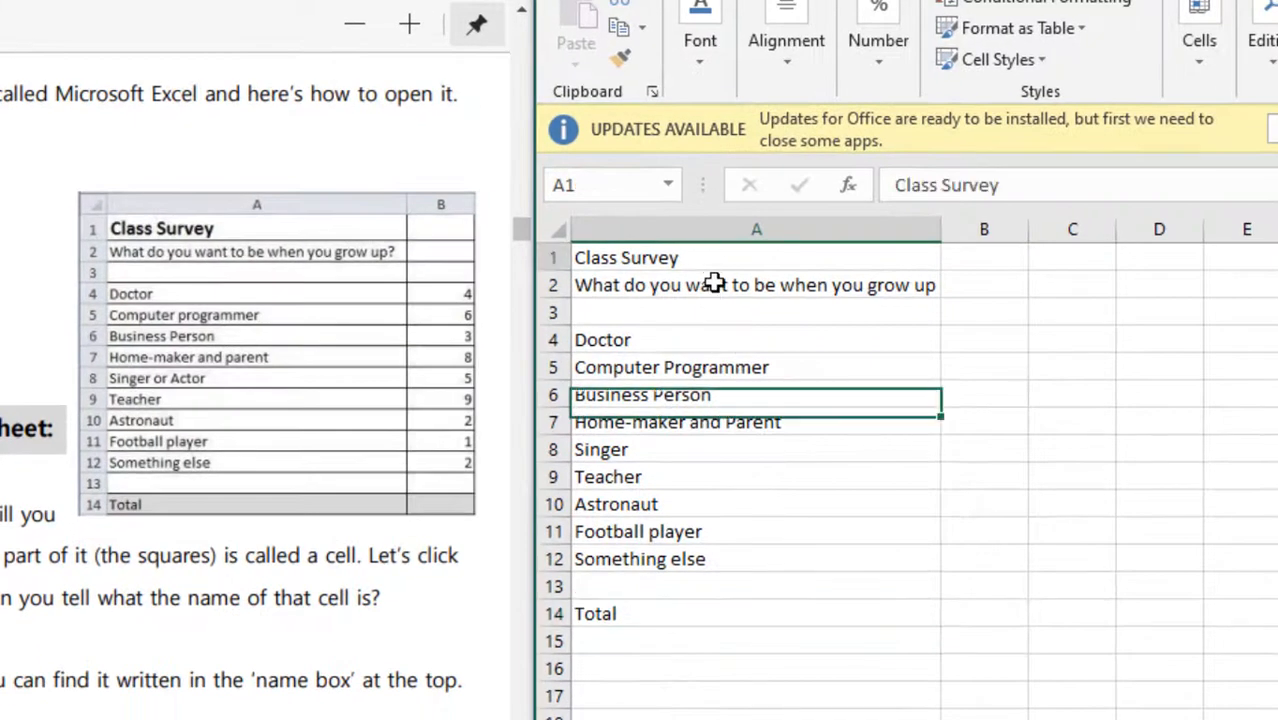
pyautogui.moveTo(713, 284); pyautogui.dragTo(727, 609)
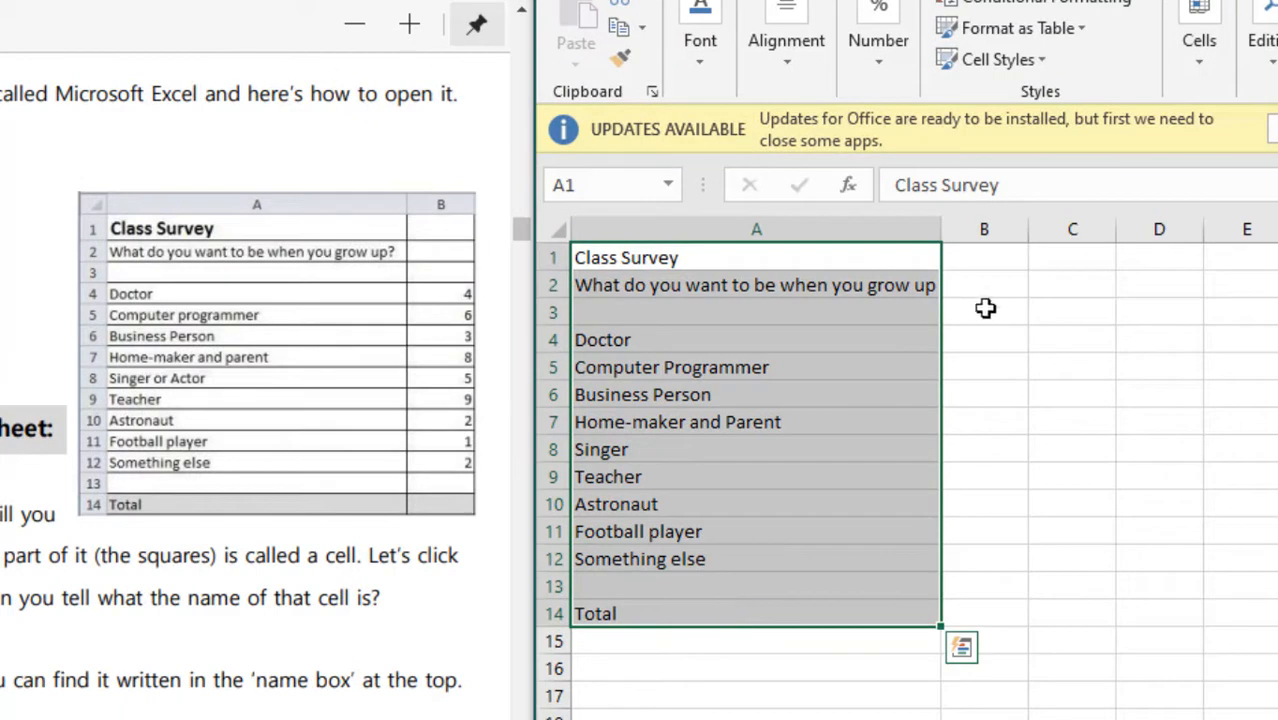
pyautogui.click(995, 339)
pyautogui.moveTo(639, 338); pyautogui.dragTo(637, 566)
pyautogui.moveTo(628, 490); pyautogui.dragTo(628, 490)
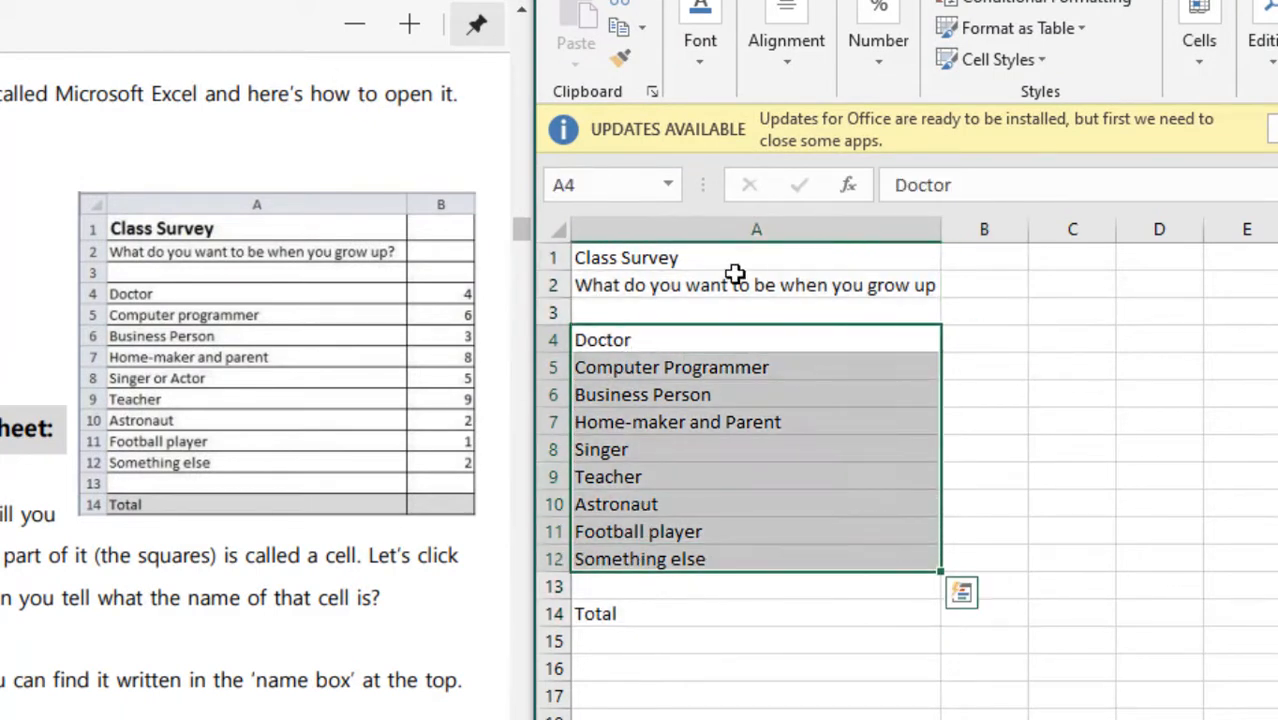
# - Enter the counts 4 for Doctor, 6 for Computer Programmer and 3 for Business Person in cells B4 to B6
pyautogui.click(989, 343)
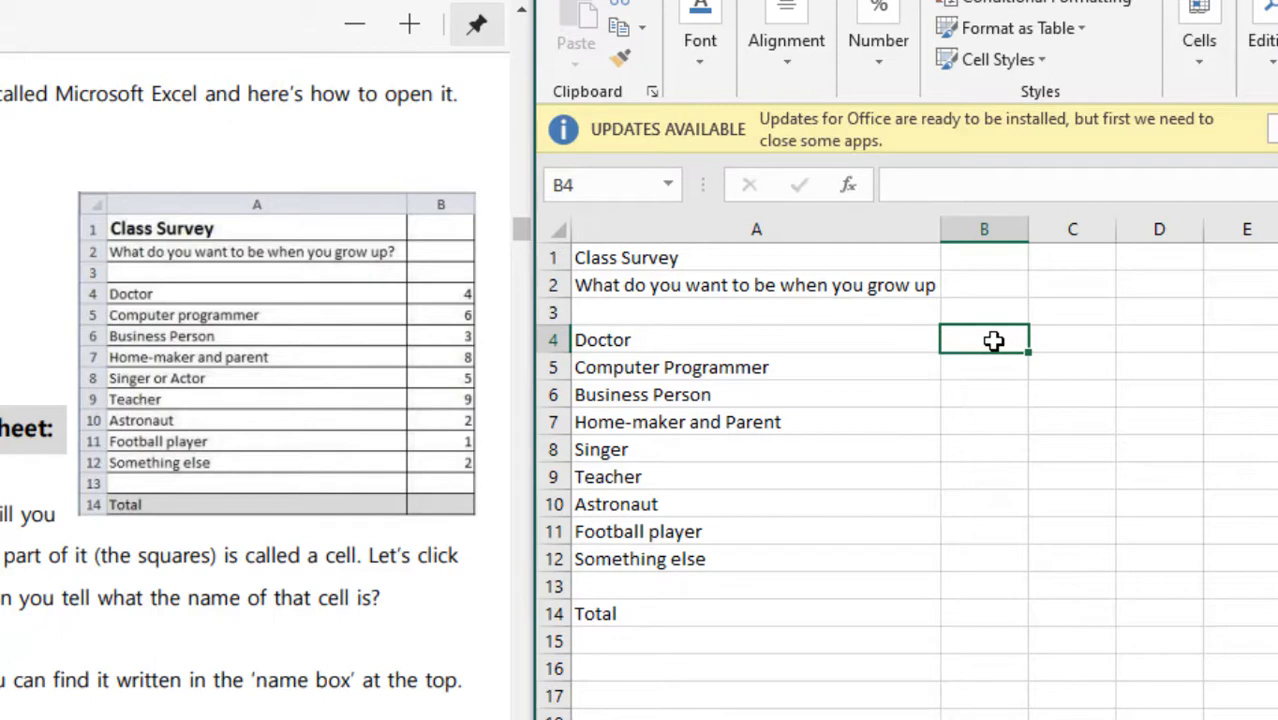
pyautogui.write('4')
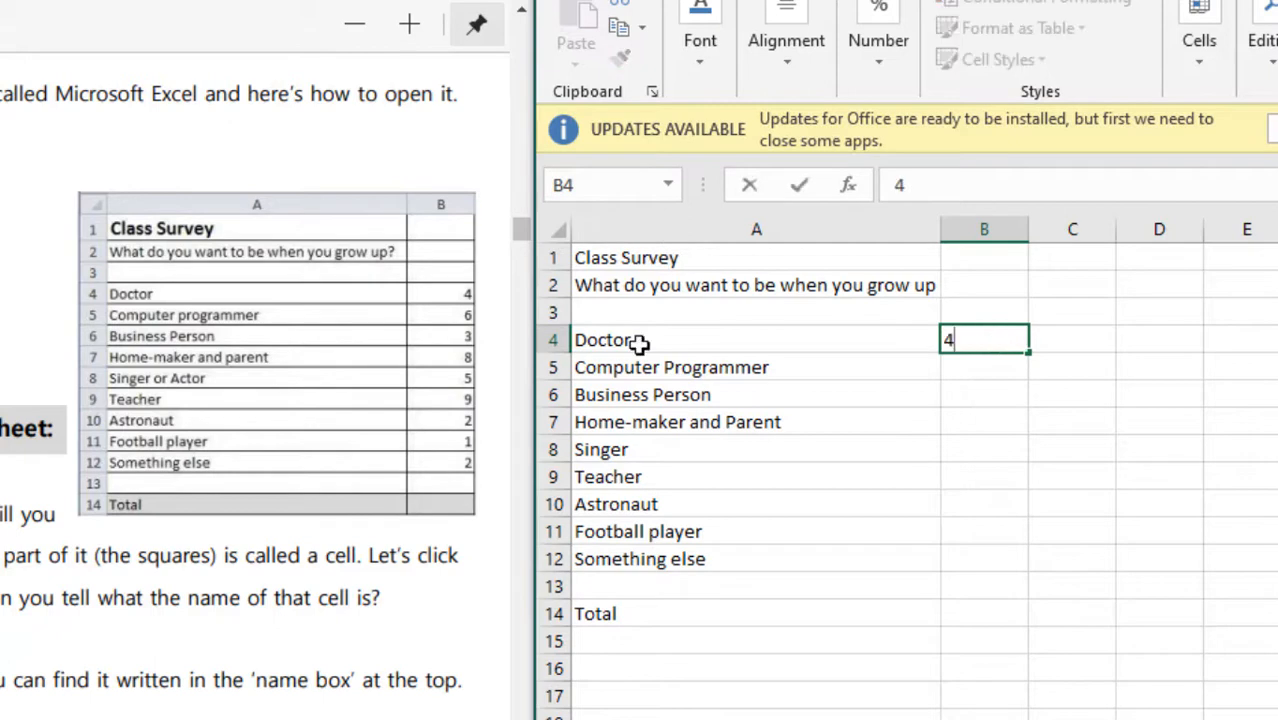
pyautogui.click(603, 340)
pyautogui.click(1012, 370)
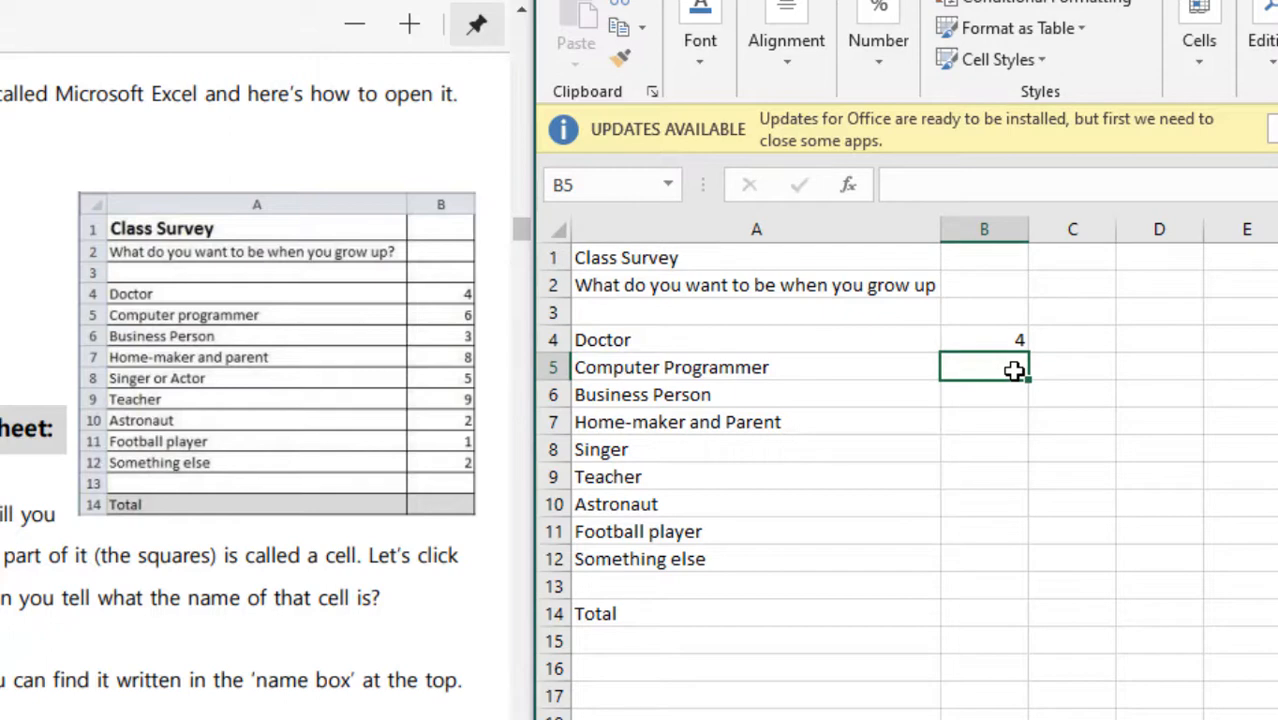
pyautogui.write('6')
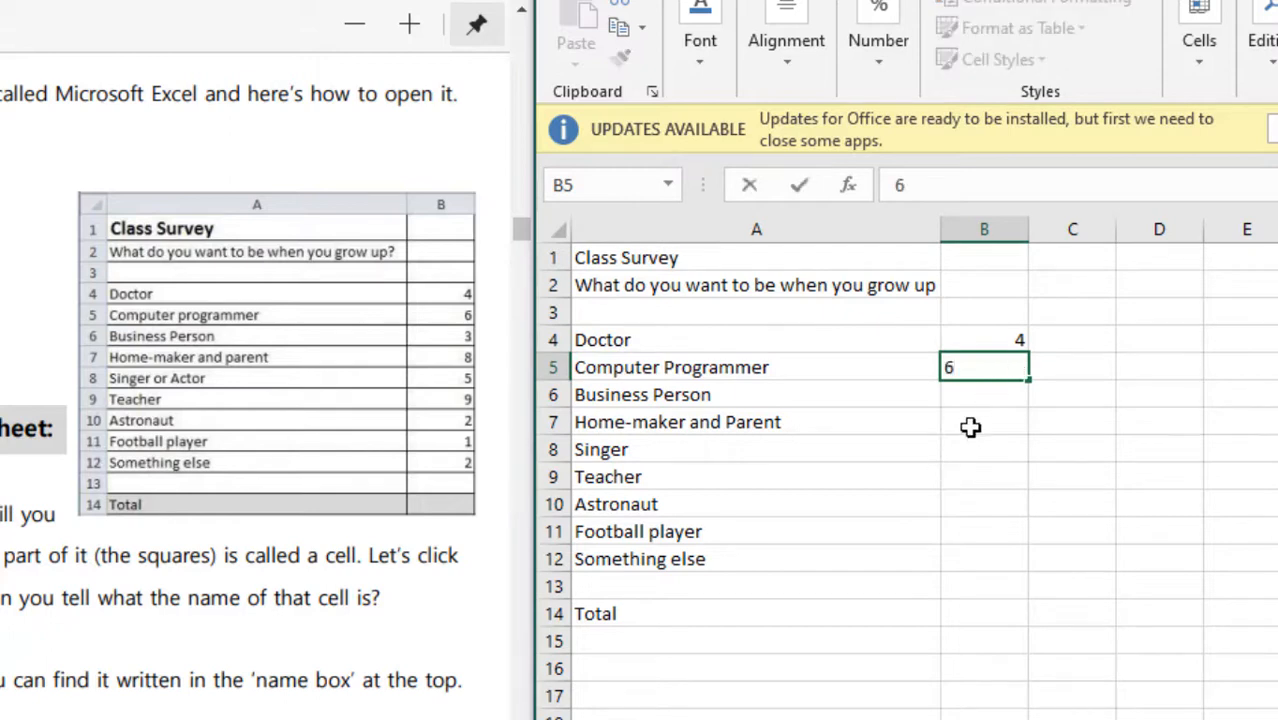
pyautogui.click(992, 394)
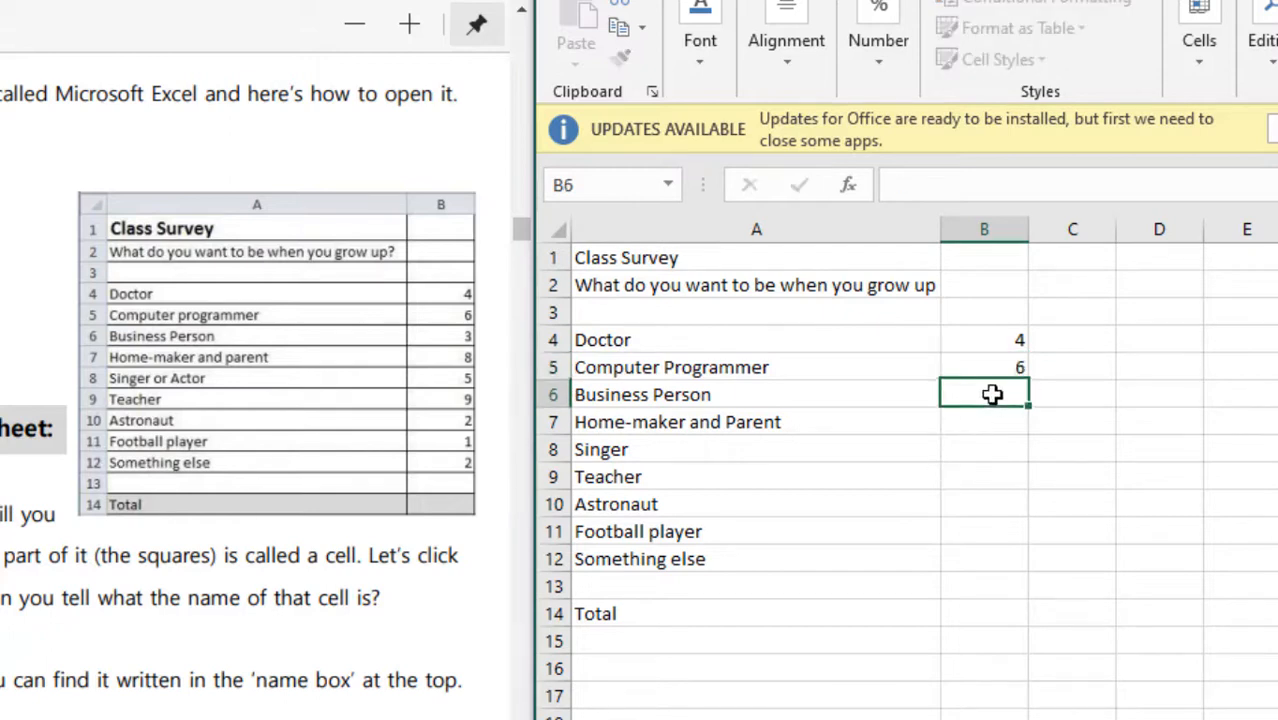
pyautogui.write('3')
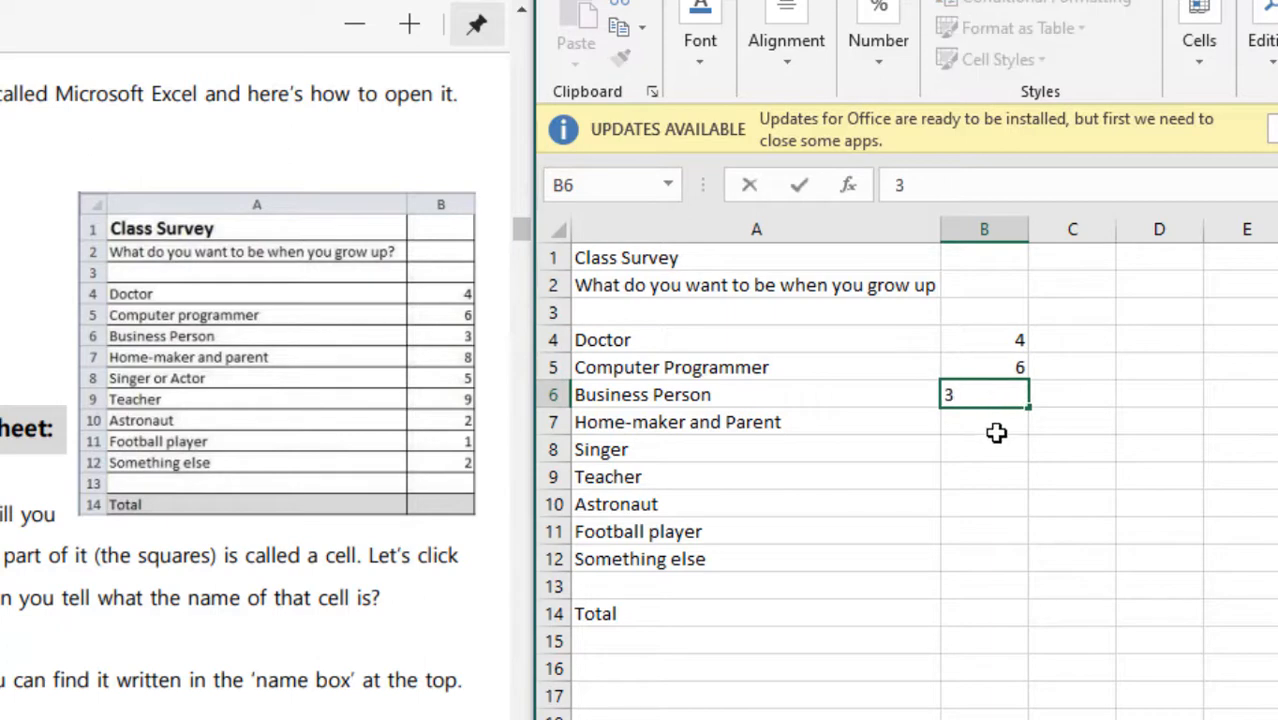
# - Enter the counts 8 for Home-maker and Parent, 5 for Singer and 9 for Teacher in cells B7 to B9
pyautogui.click(996, 426)
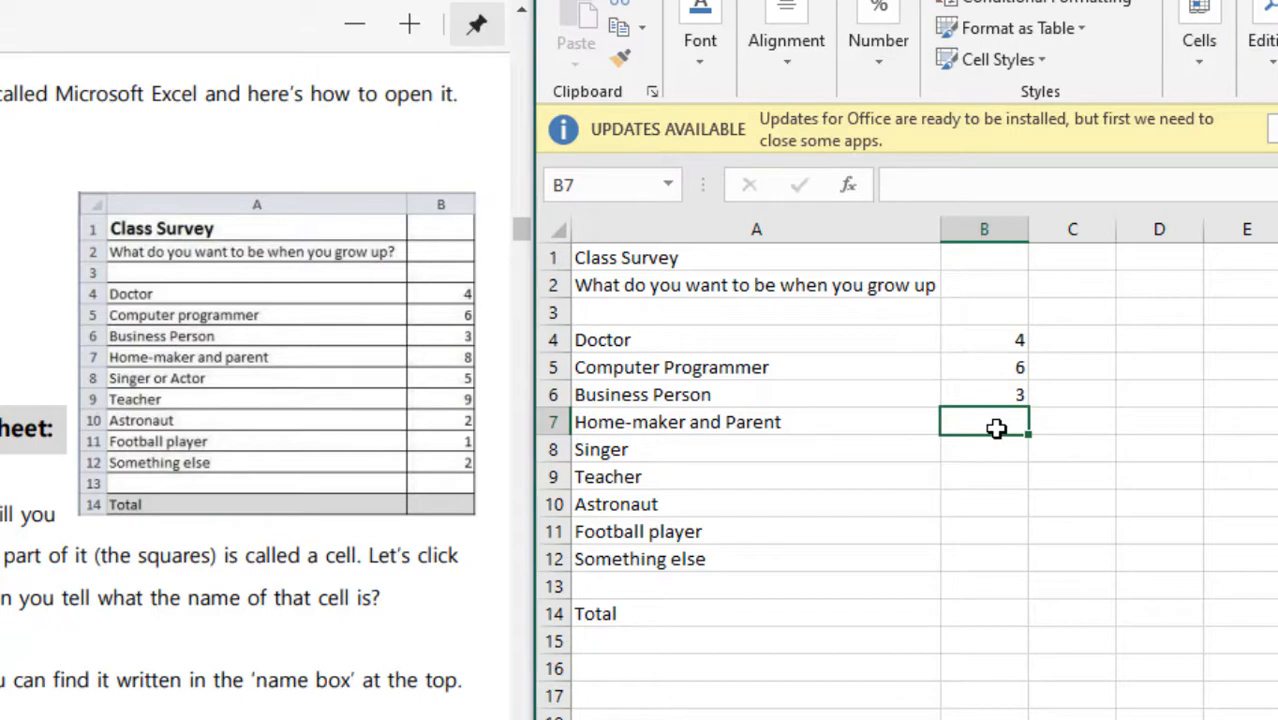
pyautogui.write('8')
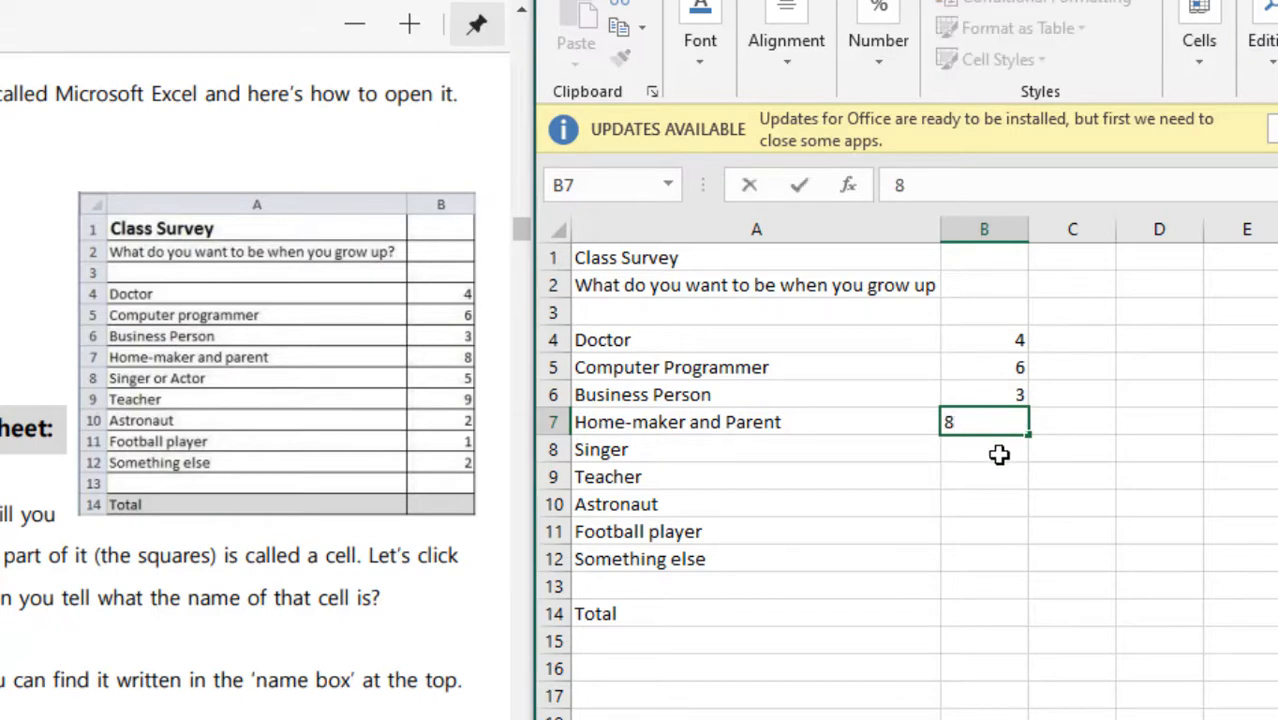
pyautogui.click(998, 453)
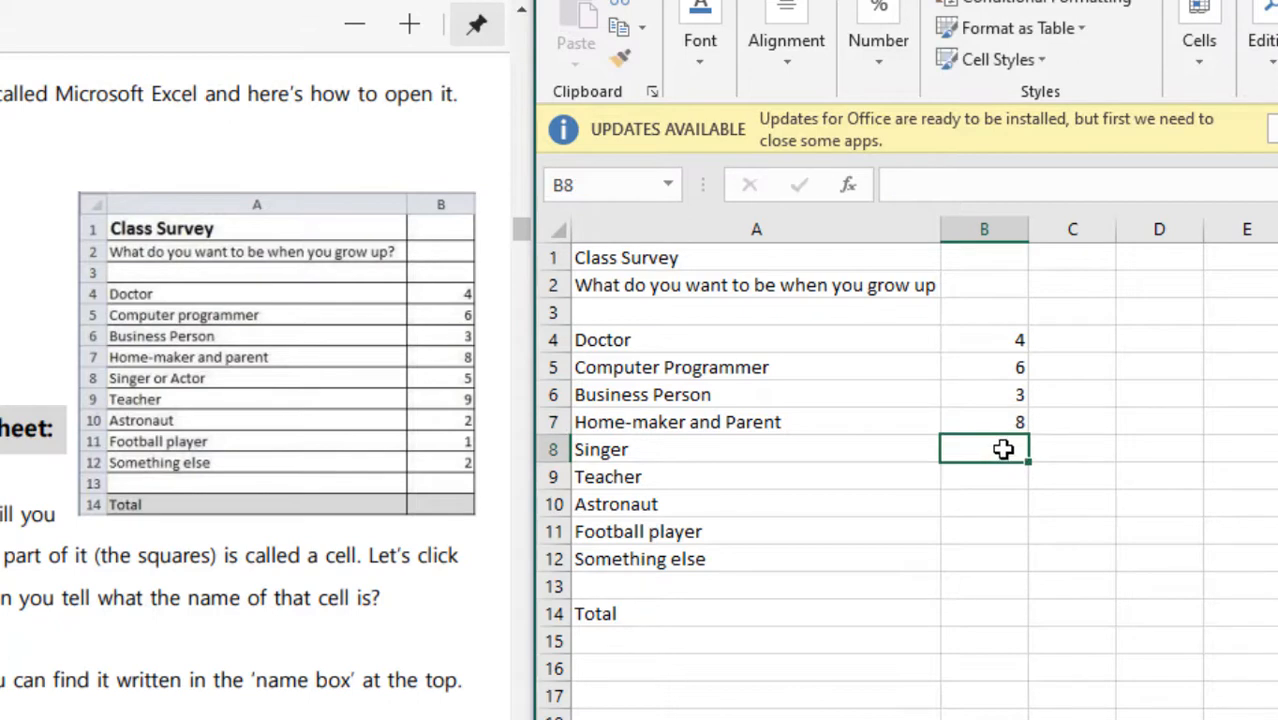
pyautogui.write('5')
pyautogui.click(987, 476)
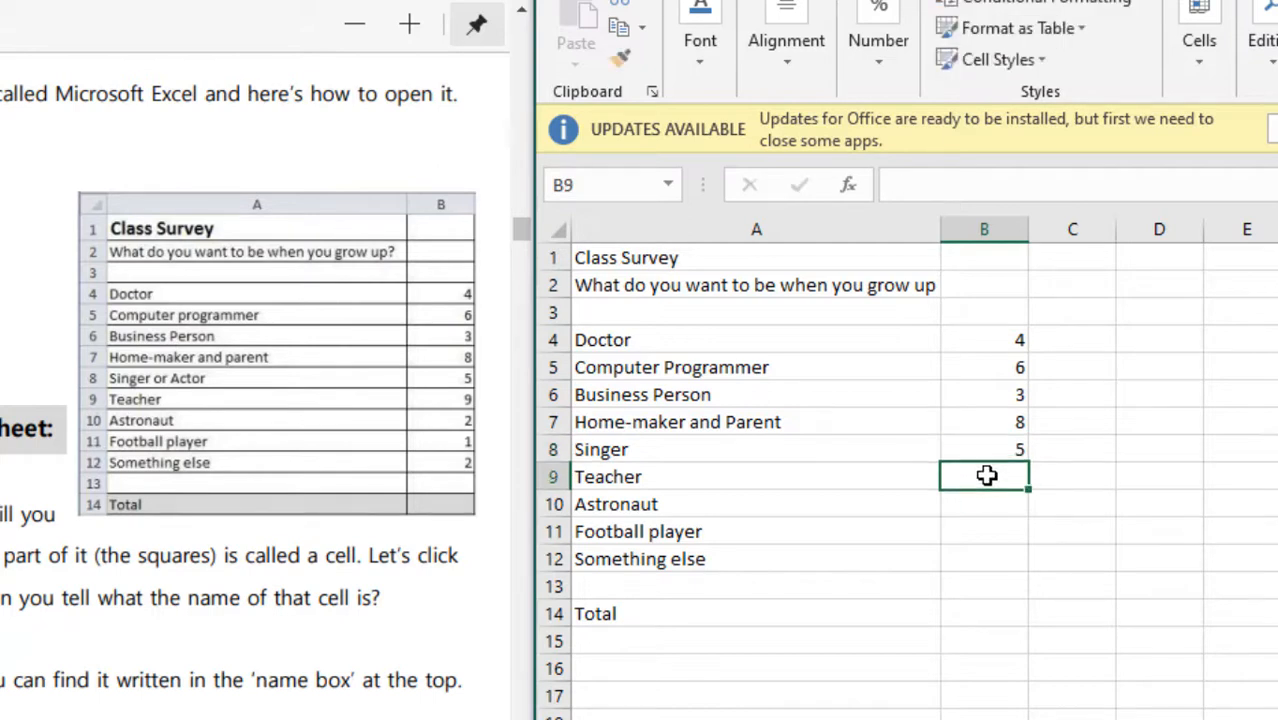
pyautogui.write('9')
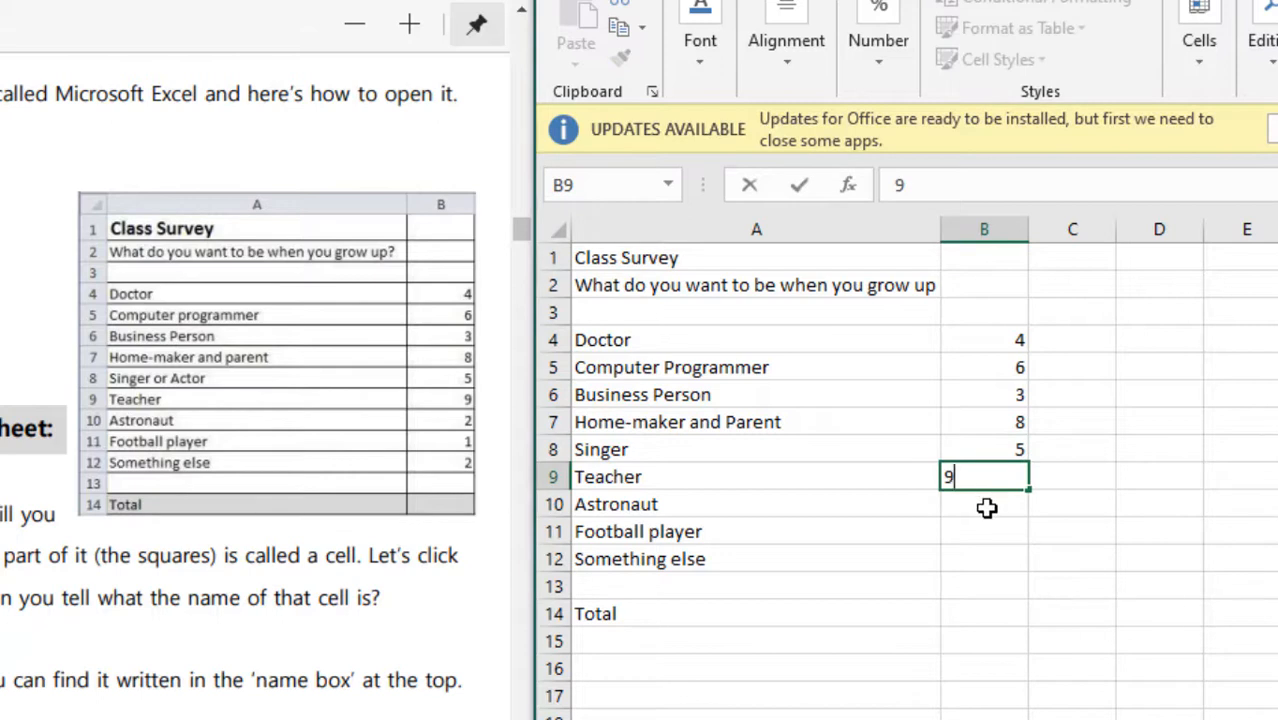
pyautogui.write('2')
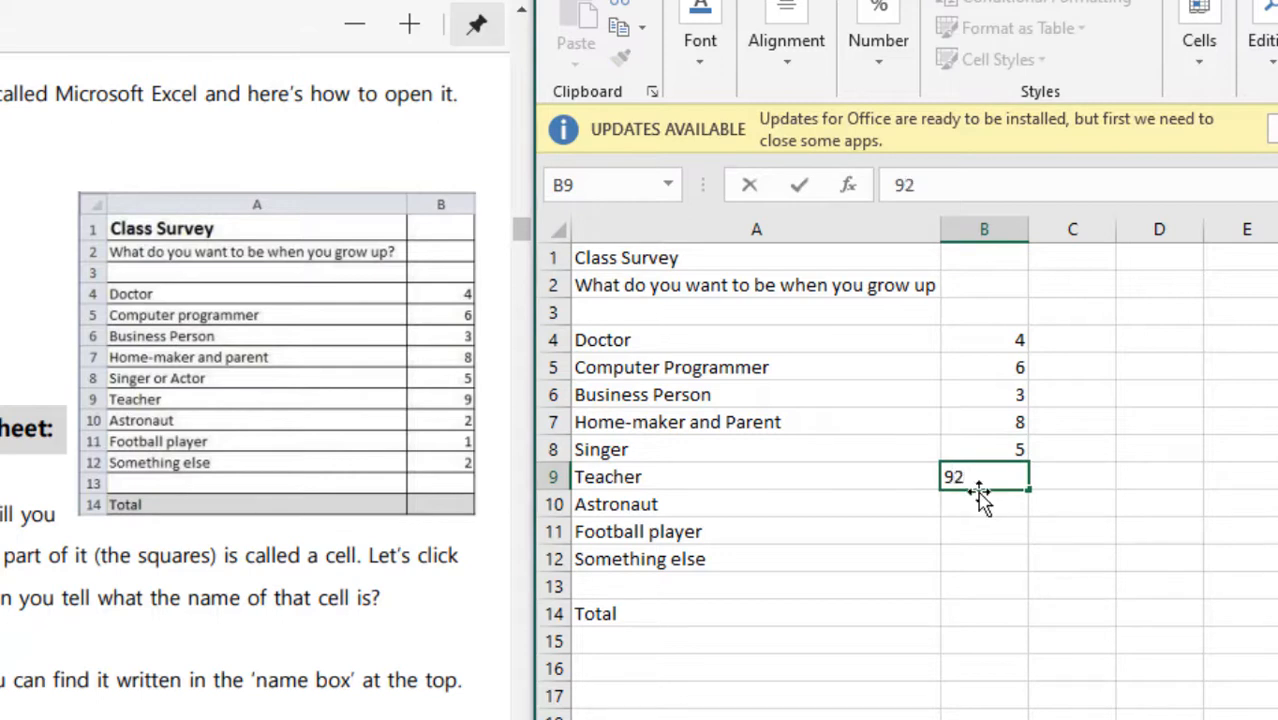
# - Enter the counts 2 for Astronaut, 1 for Football player and 2 for Something else in cells B10 to B12
pyautogui.click(981, 507)
pyautogui.write('2')
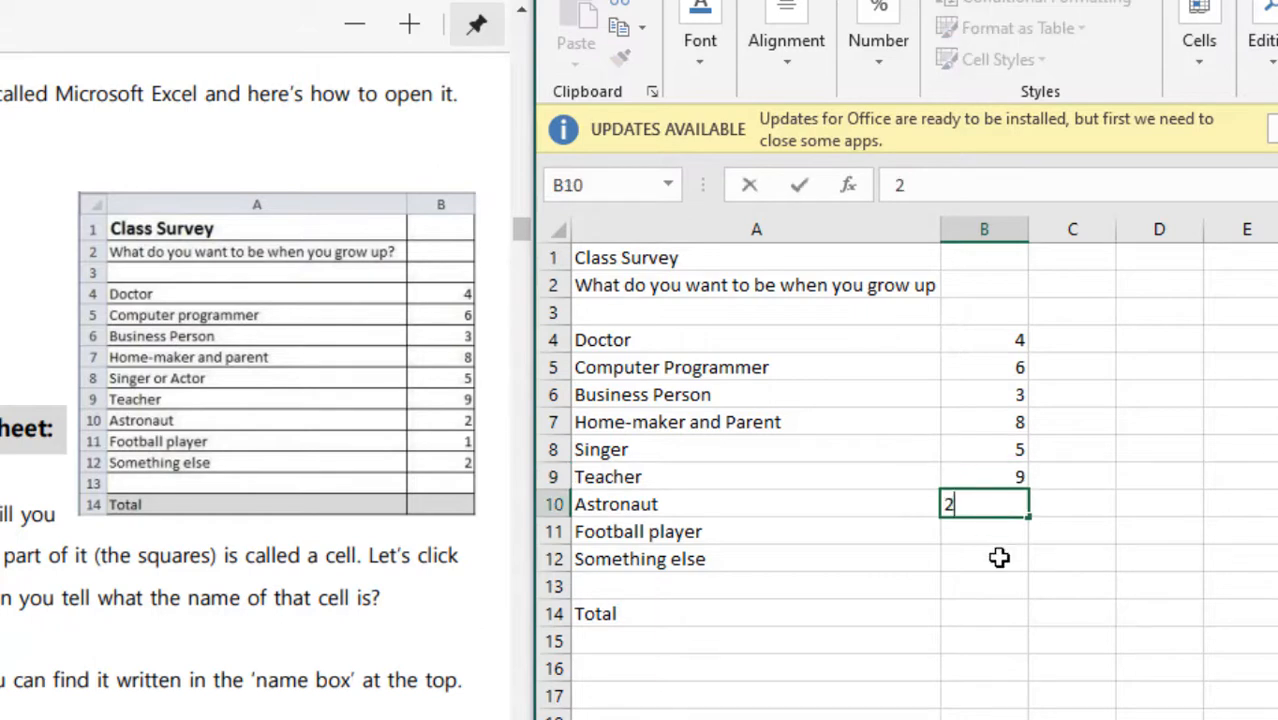
pyautogui.click(995, 529)
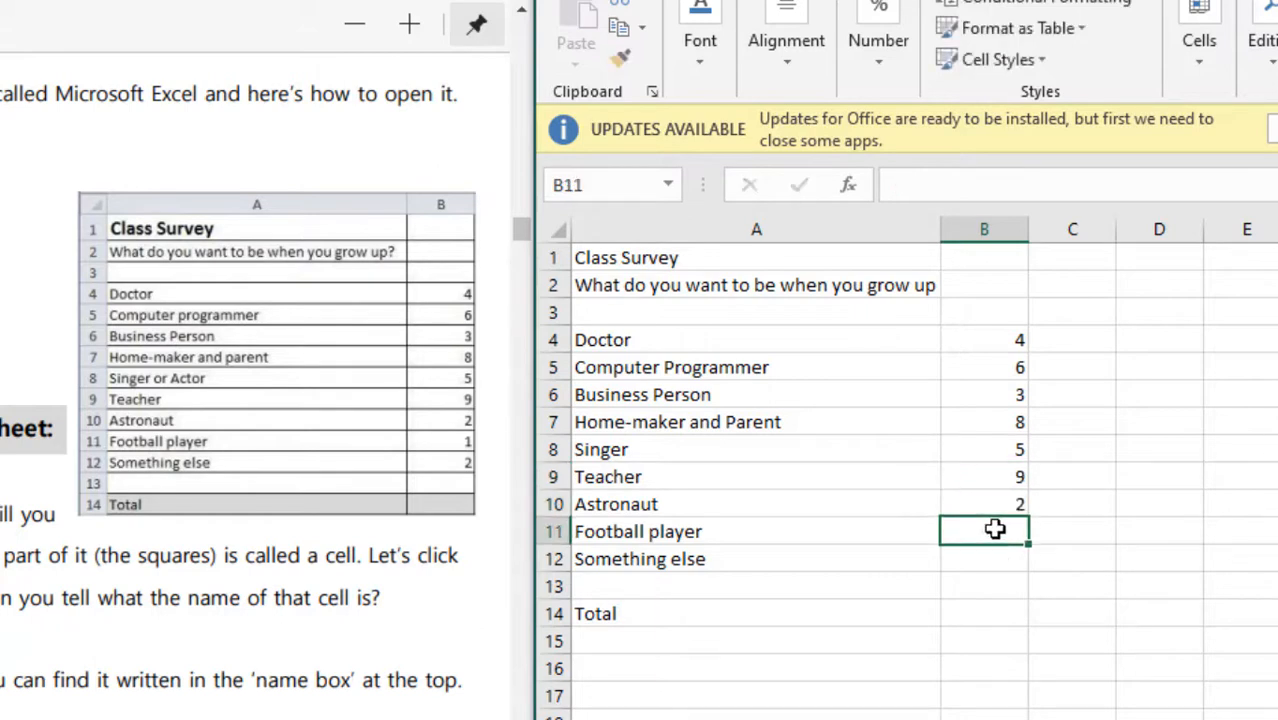
pyautogui.write('1')
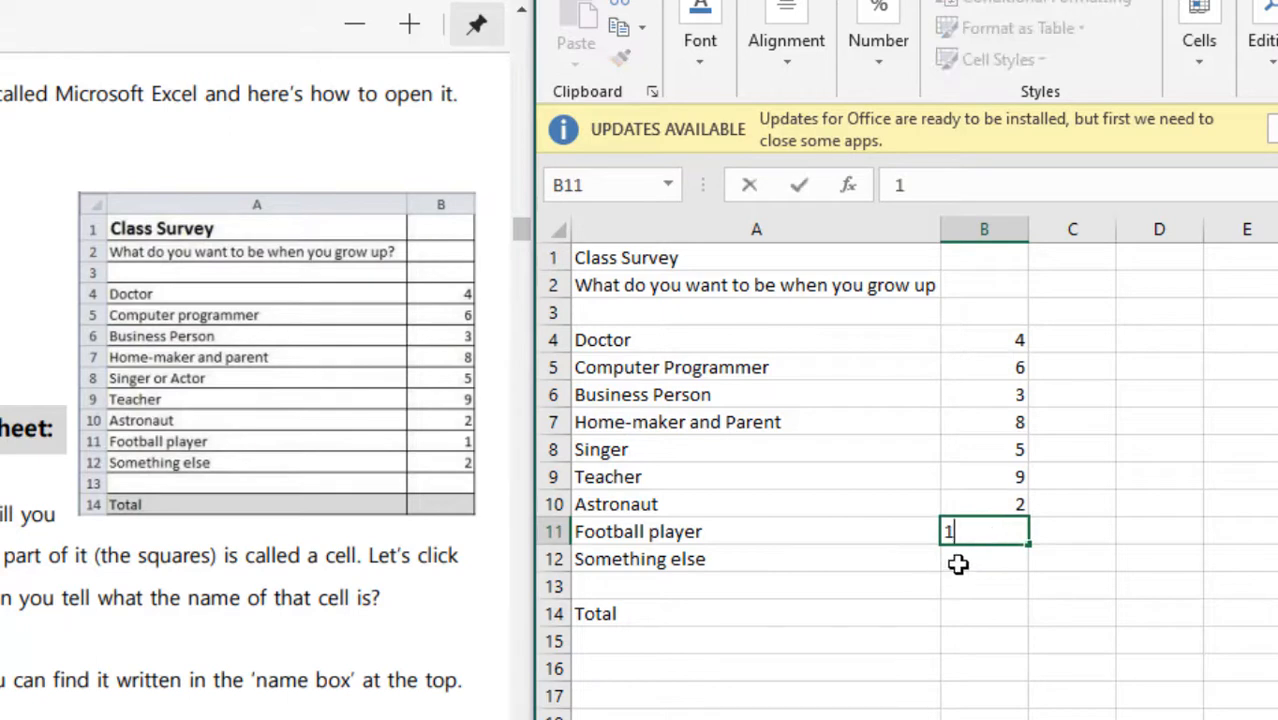
pyautogui.click(992, 559)
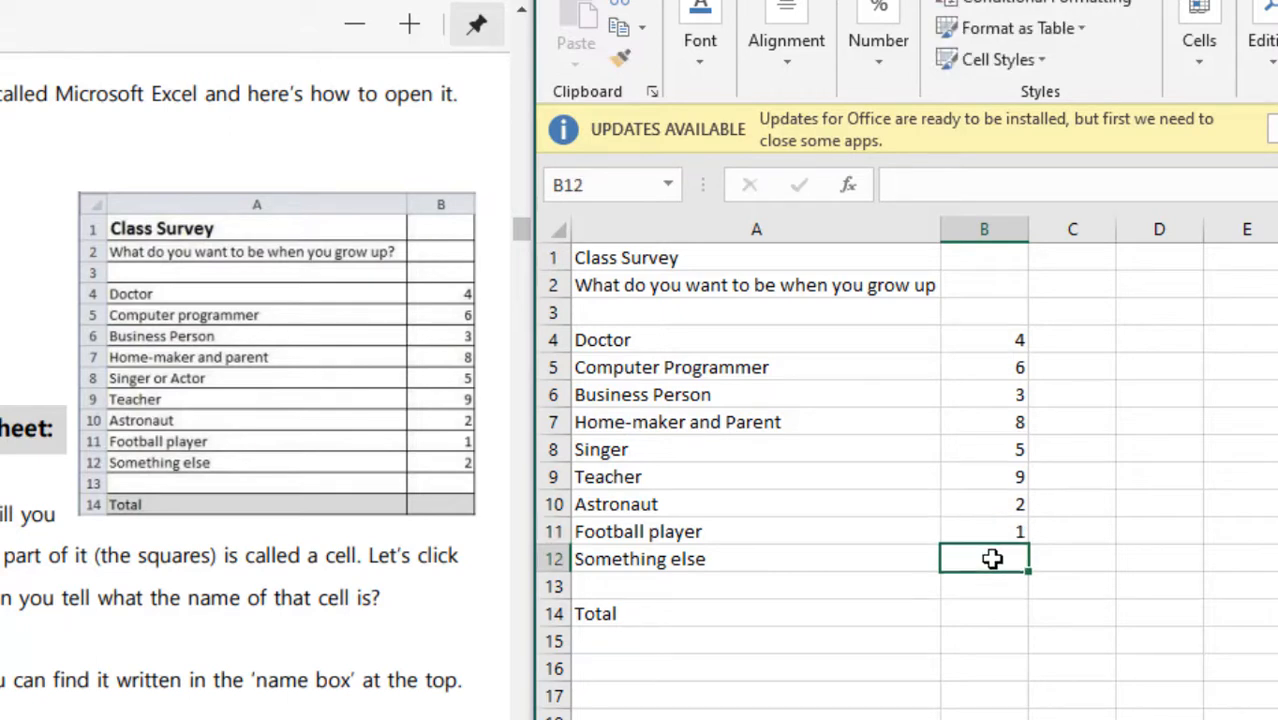
pyautogui.write('2')
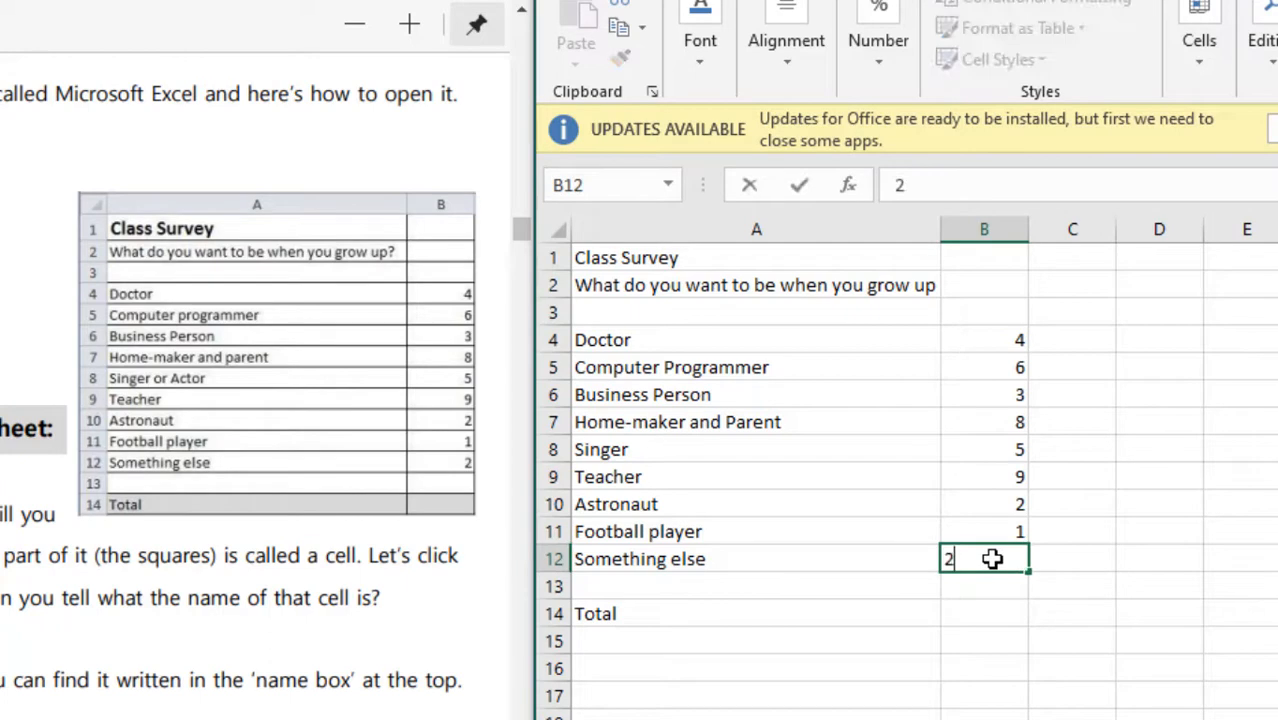
pyautogui.click(992, 586)
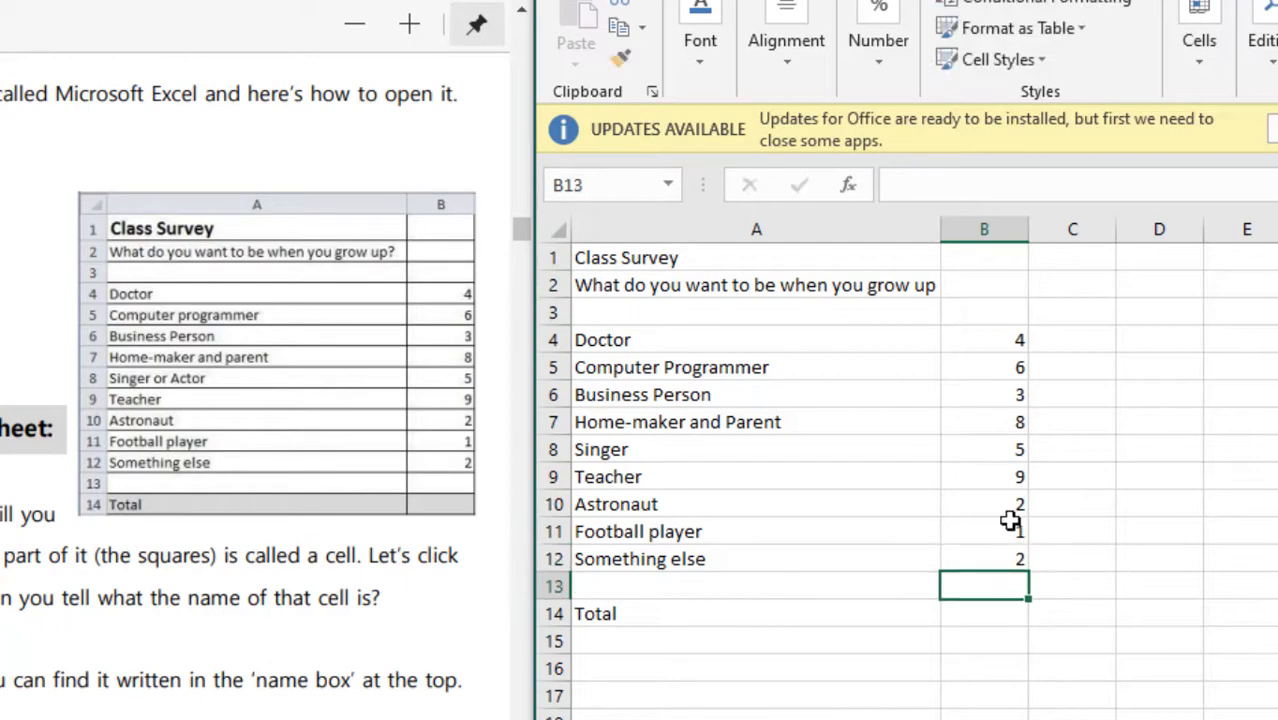
# - Review the survey table by selecting A1:B14 and the job labels in A4:A12
pyautogui.moveTo(602, 255); pyautogui.dragTo(1013, 613)
pyautogui.moveTo(640, 340); pyautogui.dragTo(648, 559)
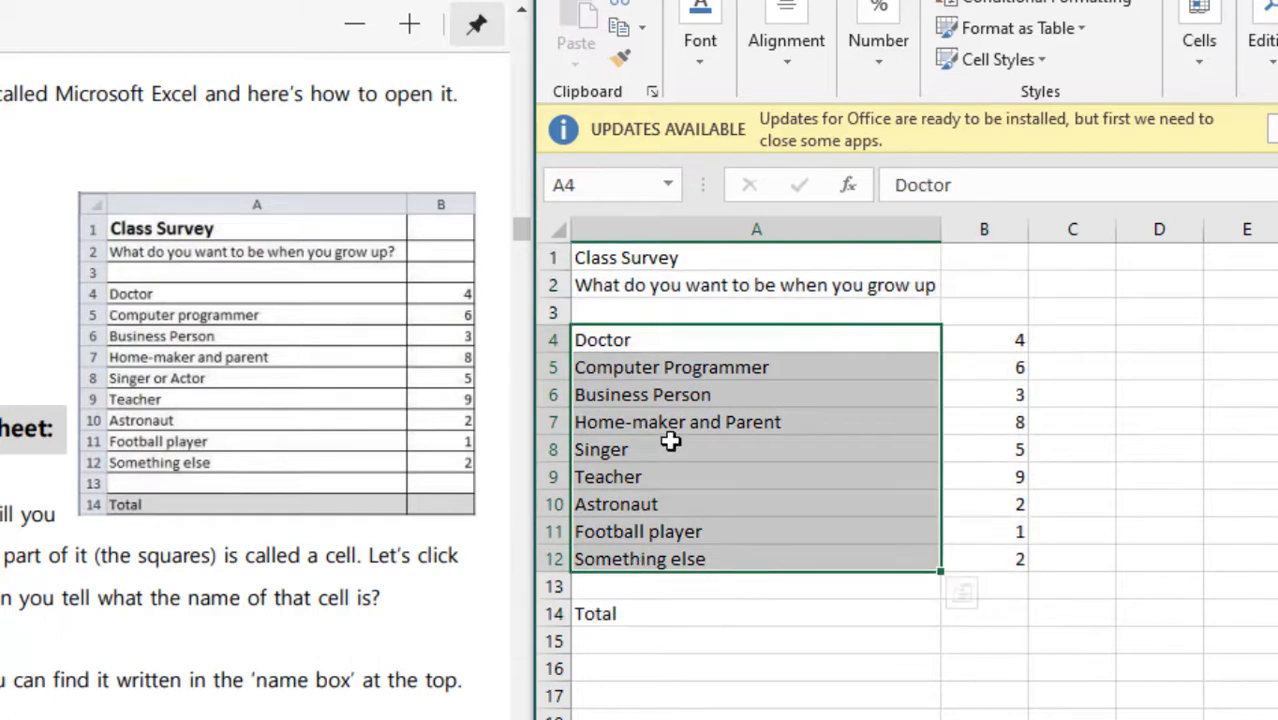
pyautogui.moveTo(668, 338); pyautogui.dragTo(648, 570)
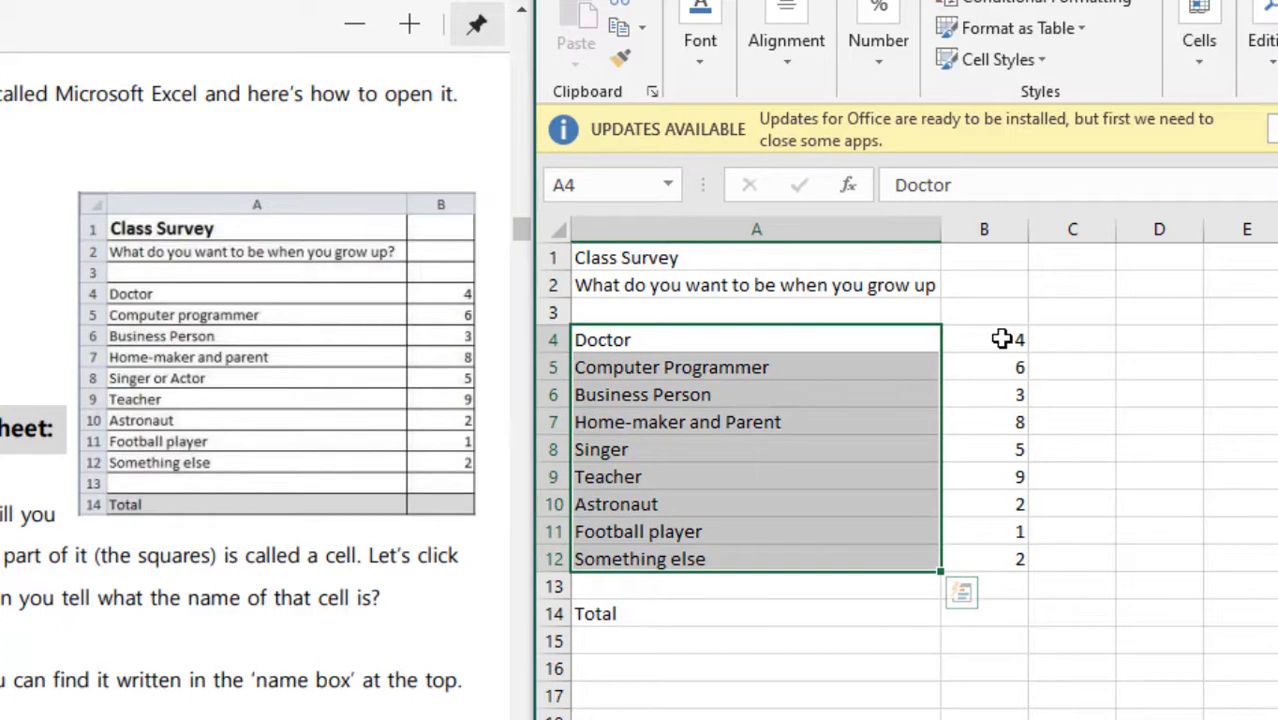
# - Examine the counts in B4:B12 and the whole table A1:B14, and read the booklet's section on making a spreadsheet look better
pyautogui.moveTo(1001, 339); pyautogui.dragTo(996, 561)
pyautogui.click(981, 428)
pyautogui.moveTo(990, 342); pyautogui.dragTo(984, 560)
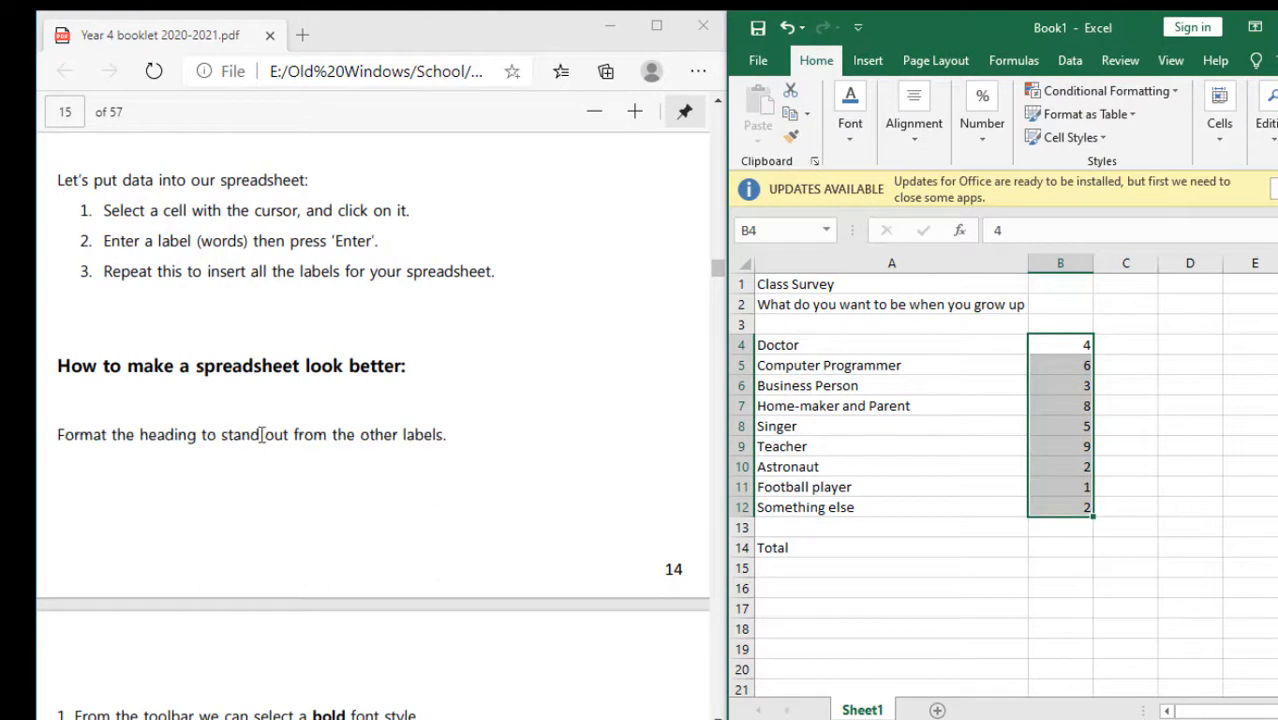
pyautogui.scroll(-3, 502, 448)
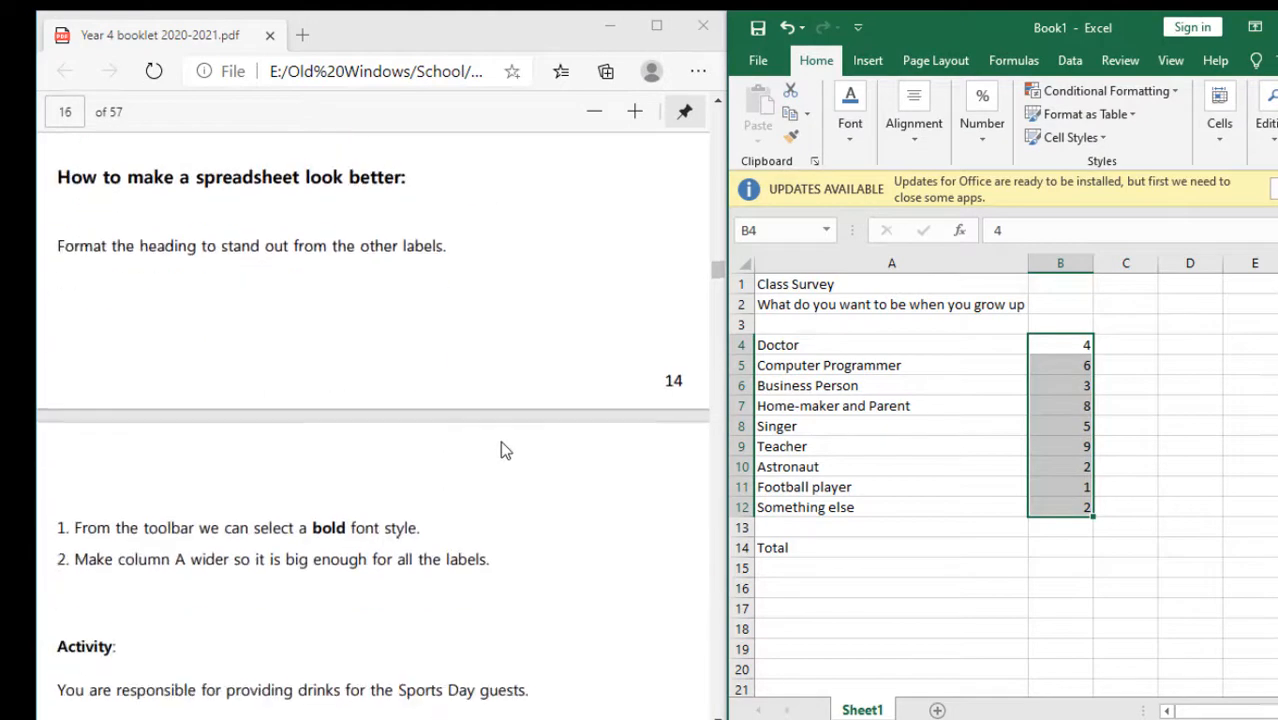
pyautogui.moveTo(812, 289); pyautogui.dragTo(1040, 562)
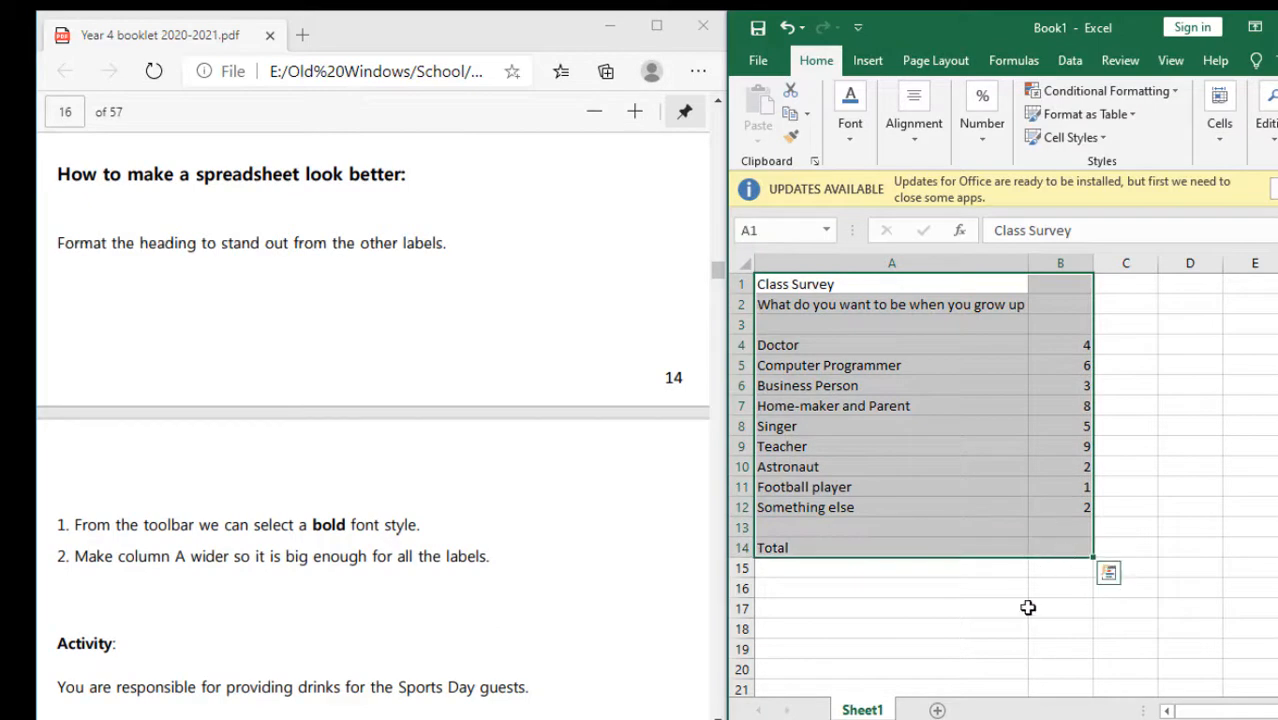
pyautogui.click(1024, 607)
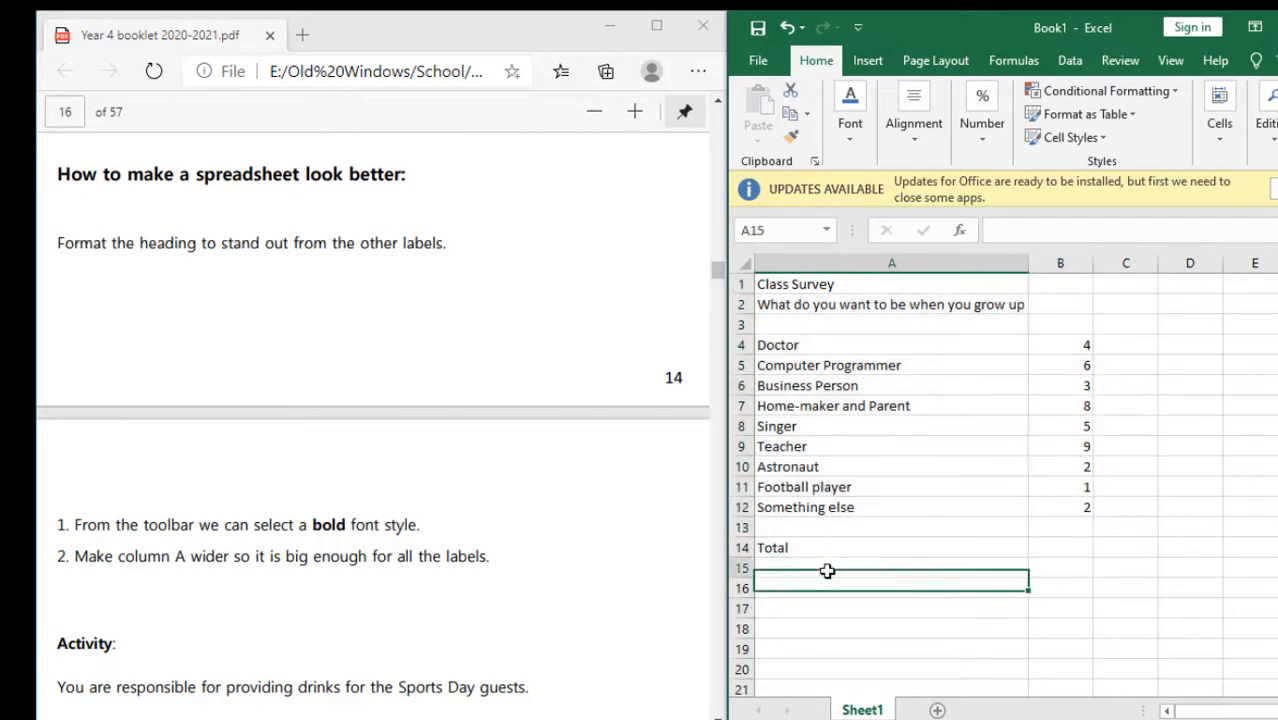
pyautogui.click(826, 567)
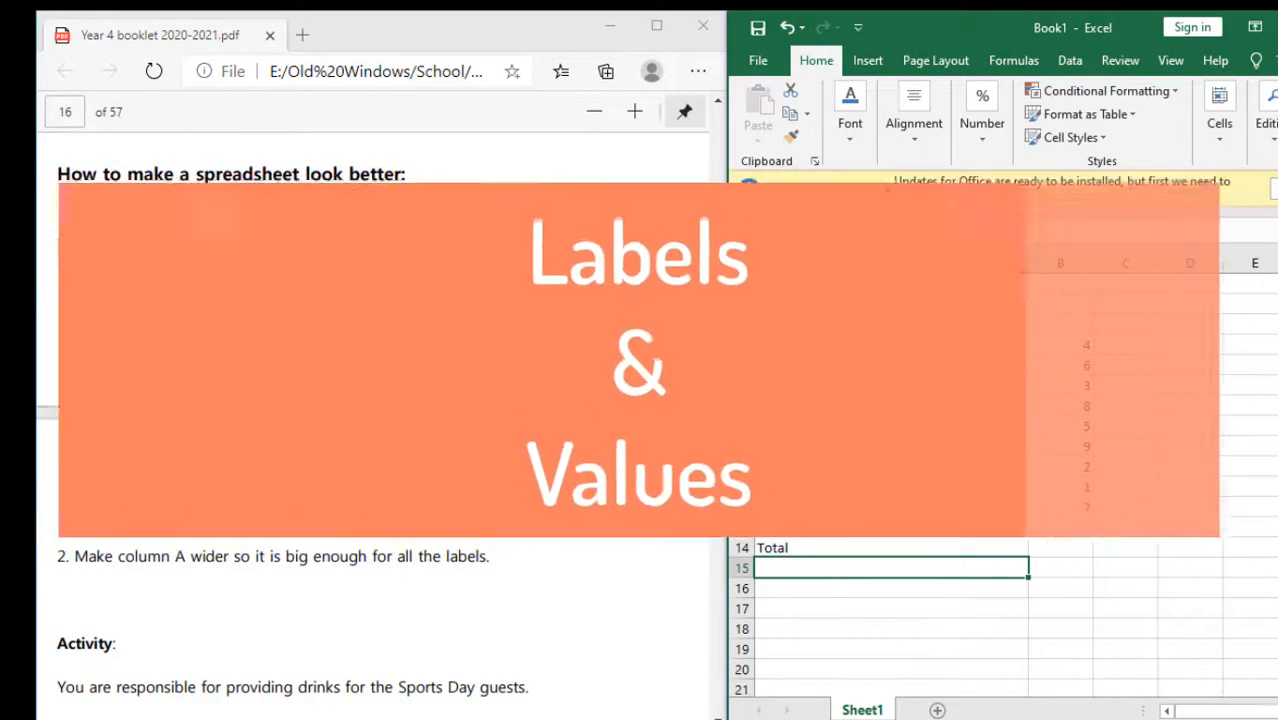
# - Compare labels with values by selecting the headings, the job labels in A4:A12 and the counts in B4:B12
pyautogui.click(787, 286)
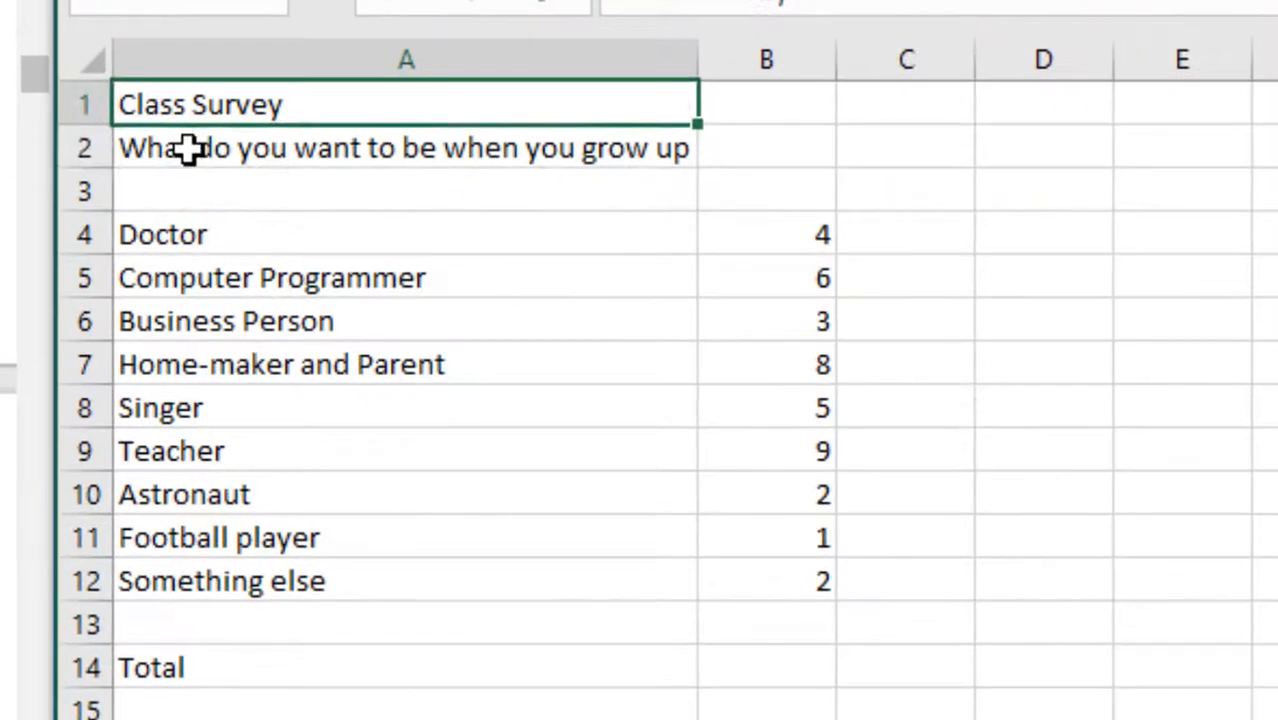
pyautogui.click(755, 296)
pyautogui.moveTo(214, 252); pyautogui.dragTo(205, 565)
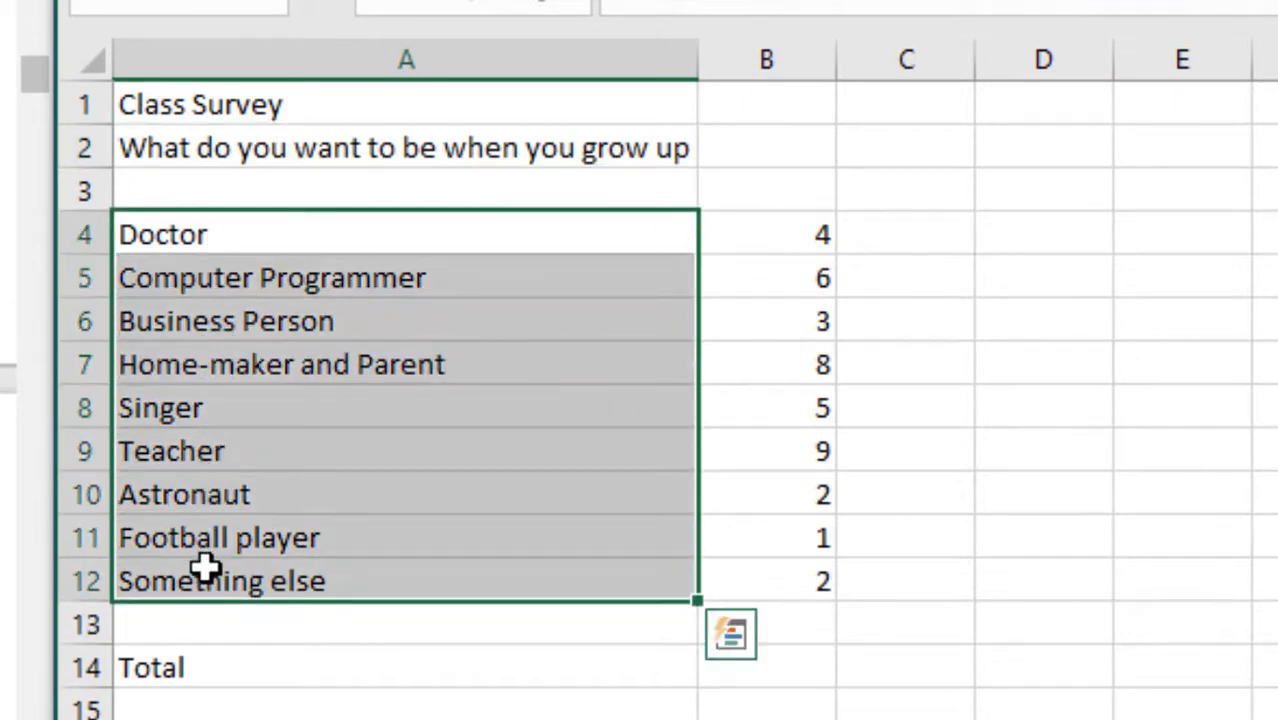
pyautogui.click(272, 293)
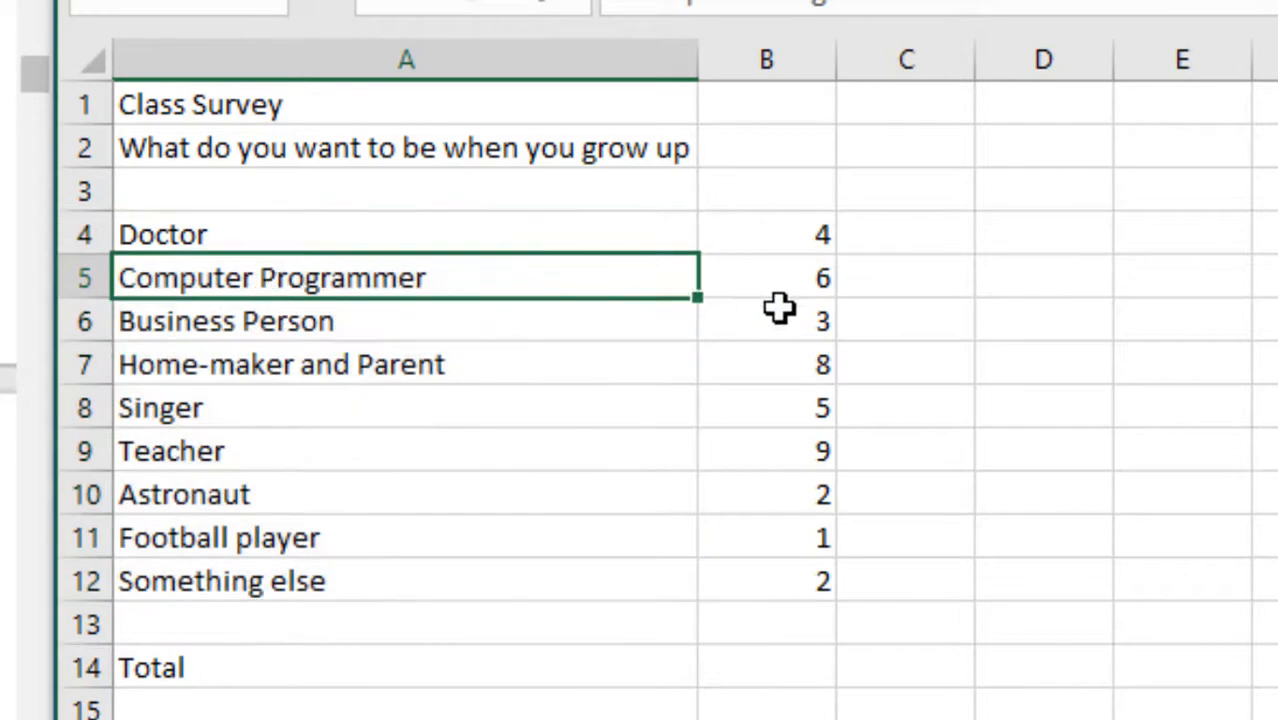
pyautogui.click(790, 275)
pyautogui.click(283, 273)
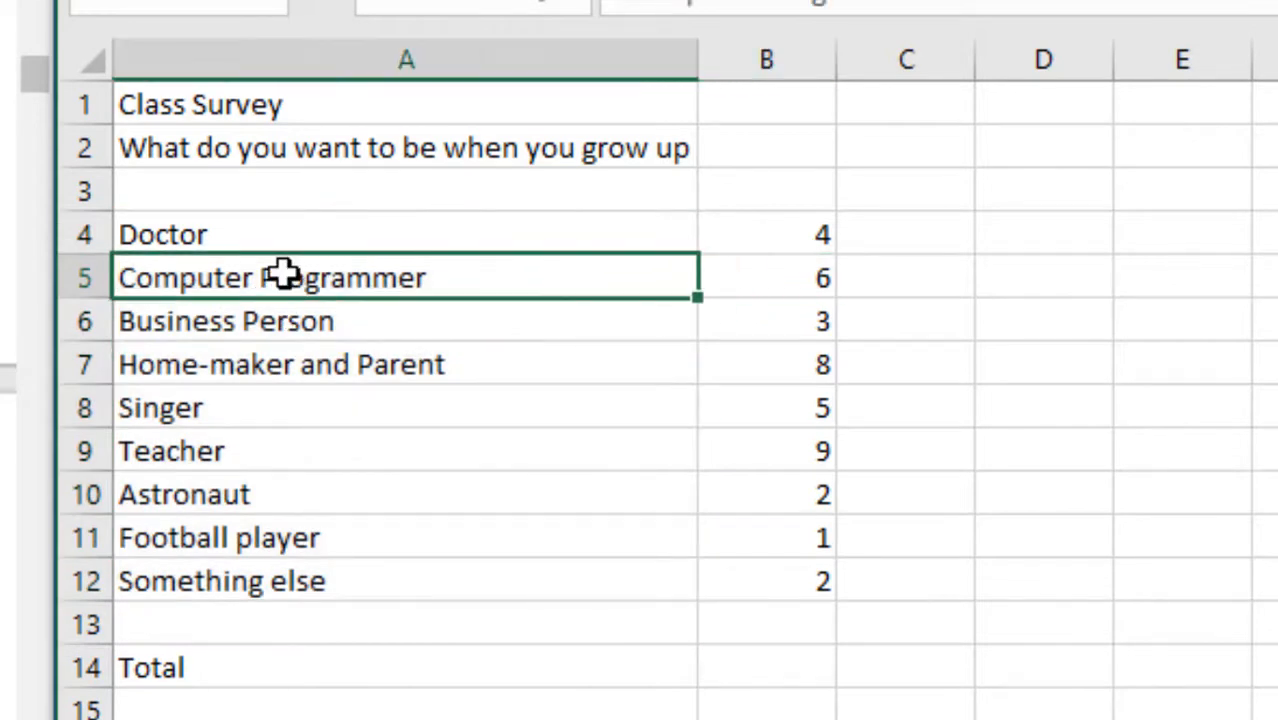
pyautogui.click(807, 276)
pyautogui.click(396, 303)
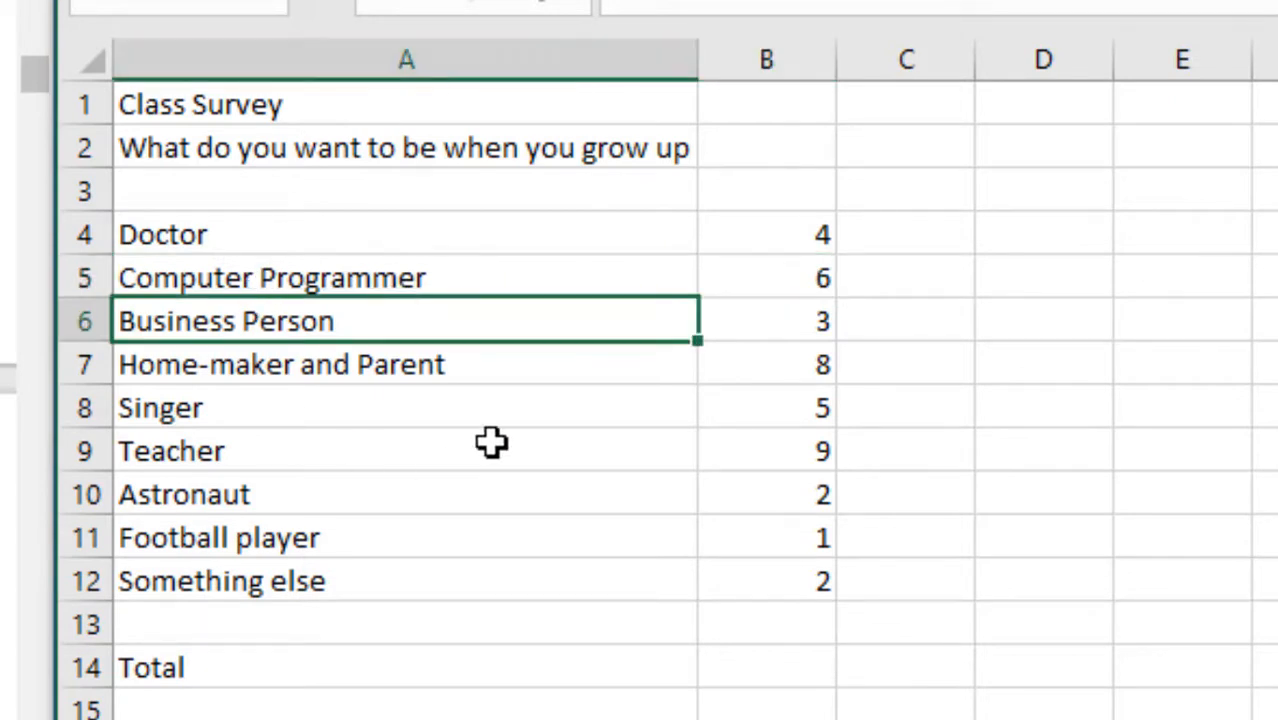
pyautogui.click(785, 222)
pyautogui.moveTo(779, 293); pyautogui.dragTo(810, 583)
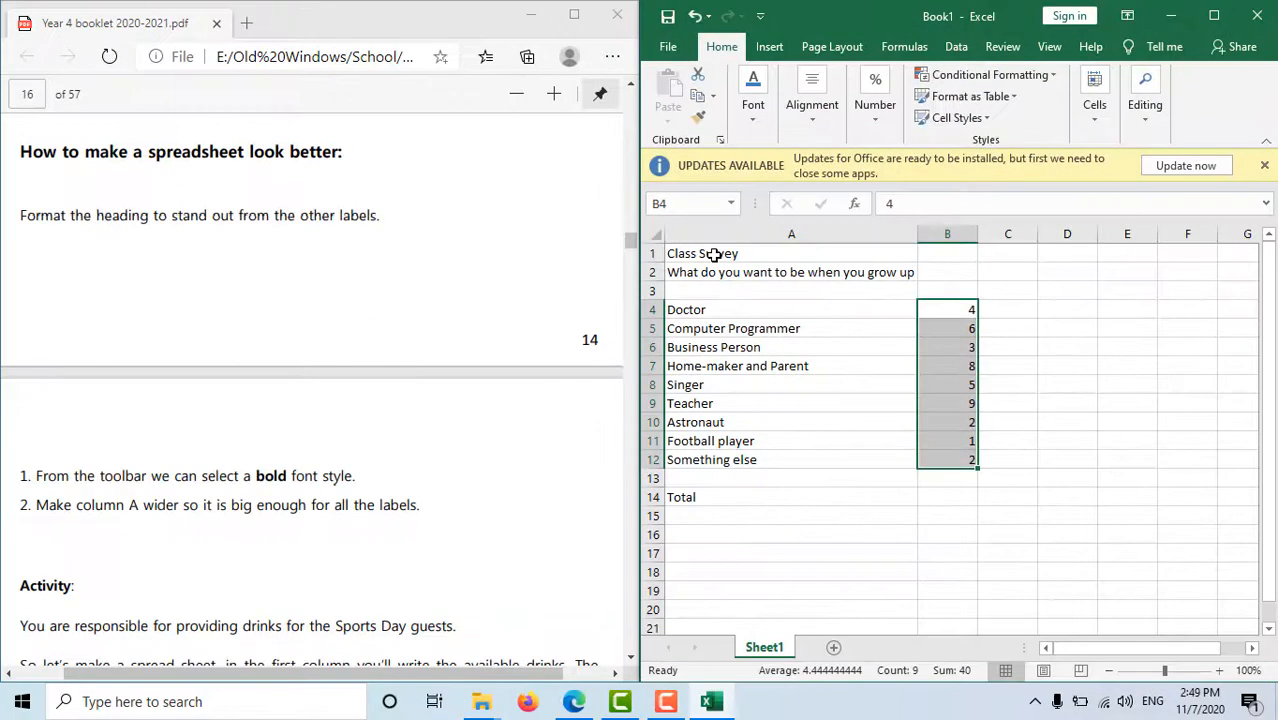
# - Maximize the workbook window, set the Class Survey heading in A1 to font size 18 and make the question in A2 bold
pyautogui.click(714, 254)
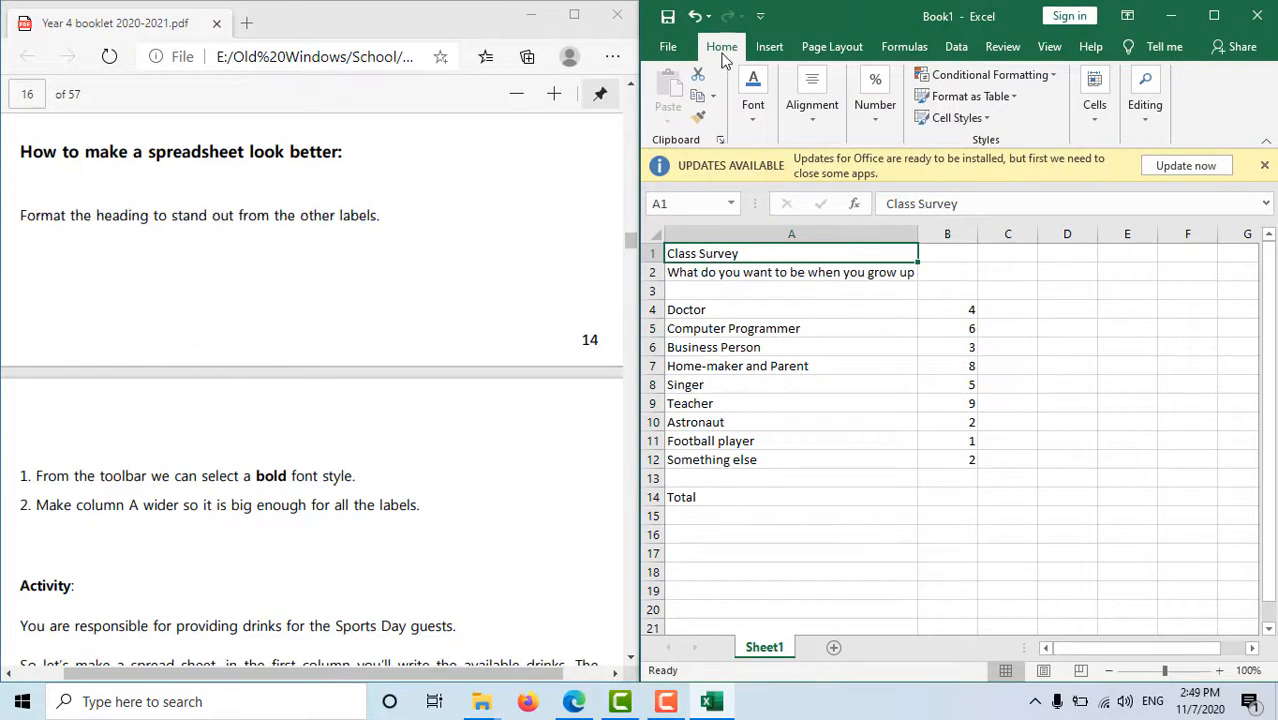
pyautogui.click(1214, 16)
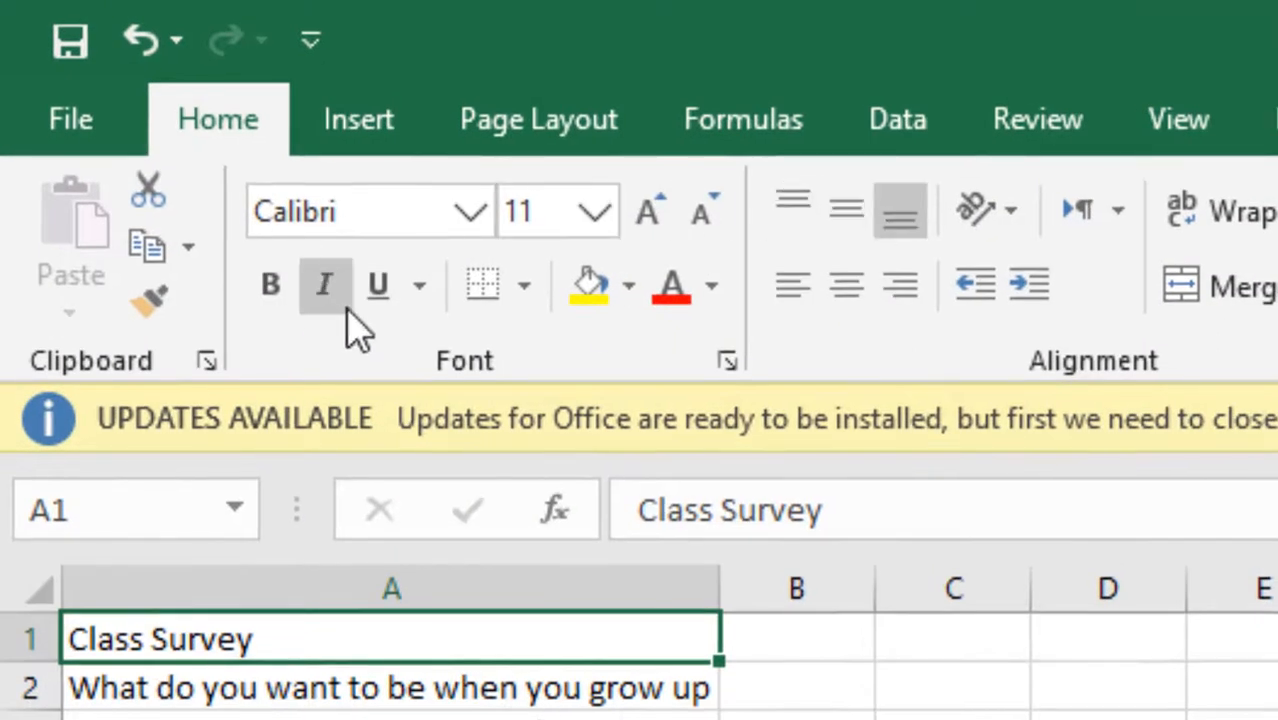
pyautogui.click(465, 212)
pyautogui.click(479, 214)
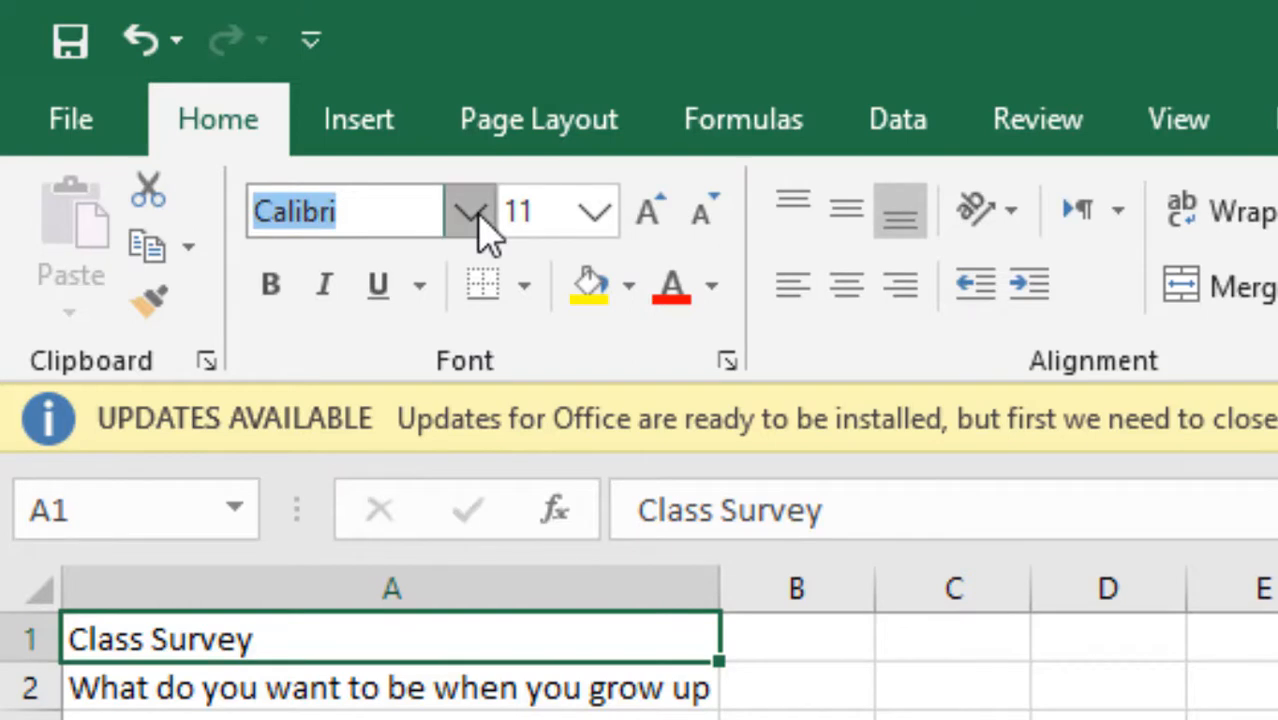
pyautogui.click(595, 212)
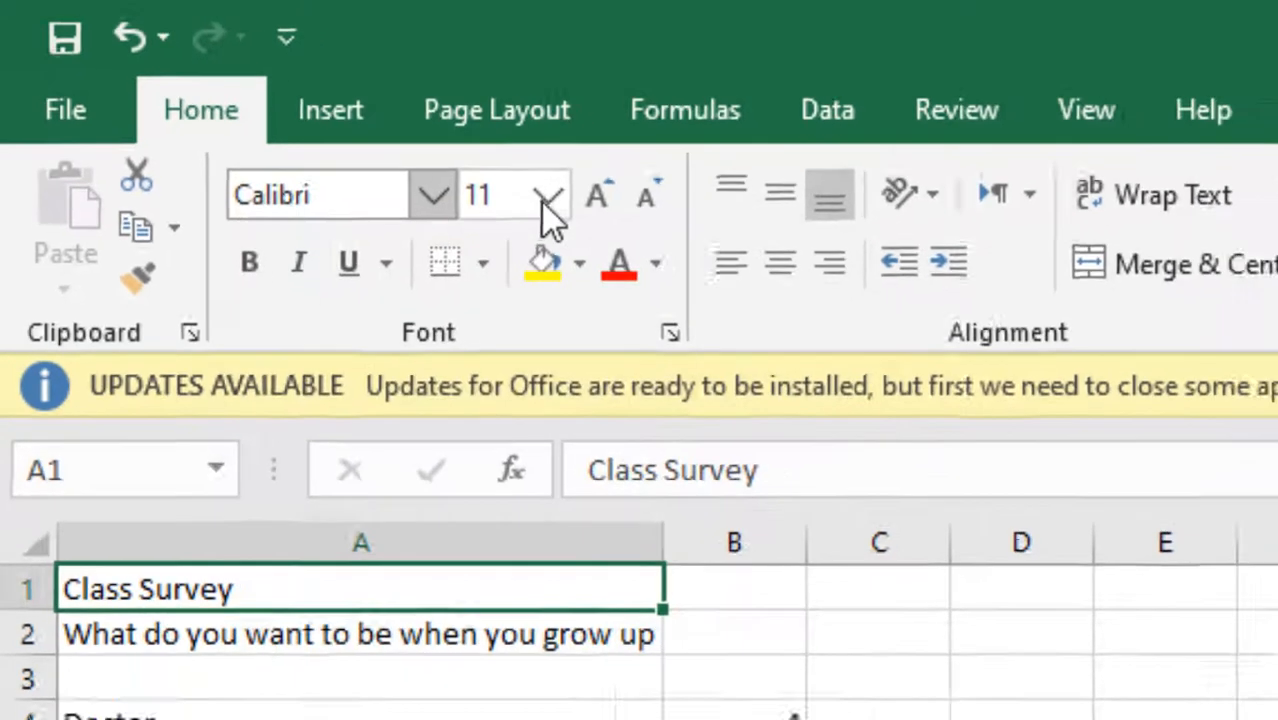
pyautogui.click(595, 212)
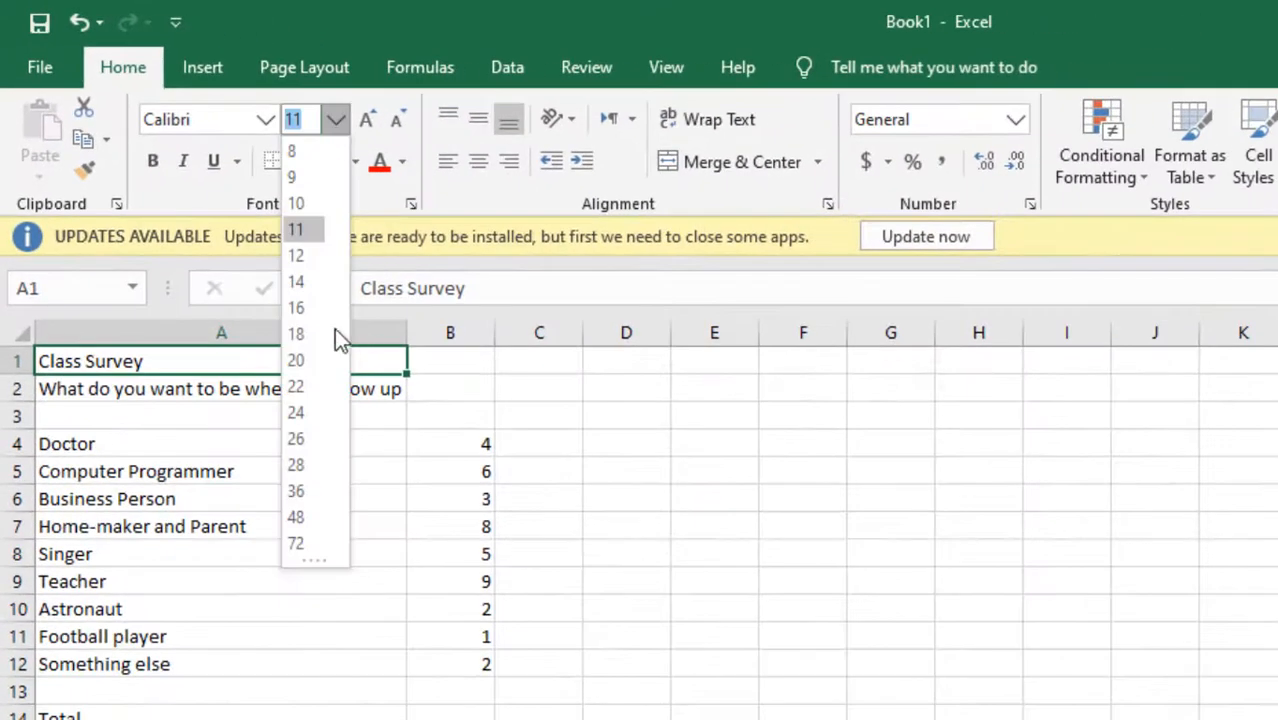
pyautogui.click(302, 334)
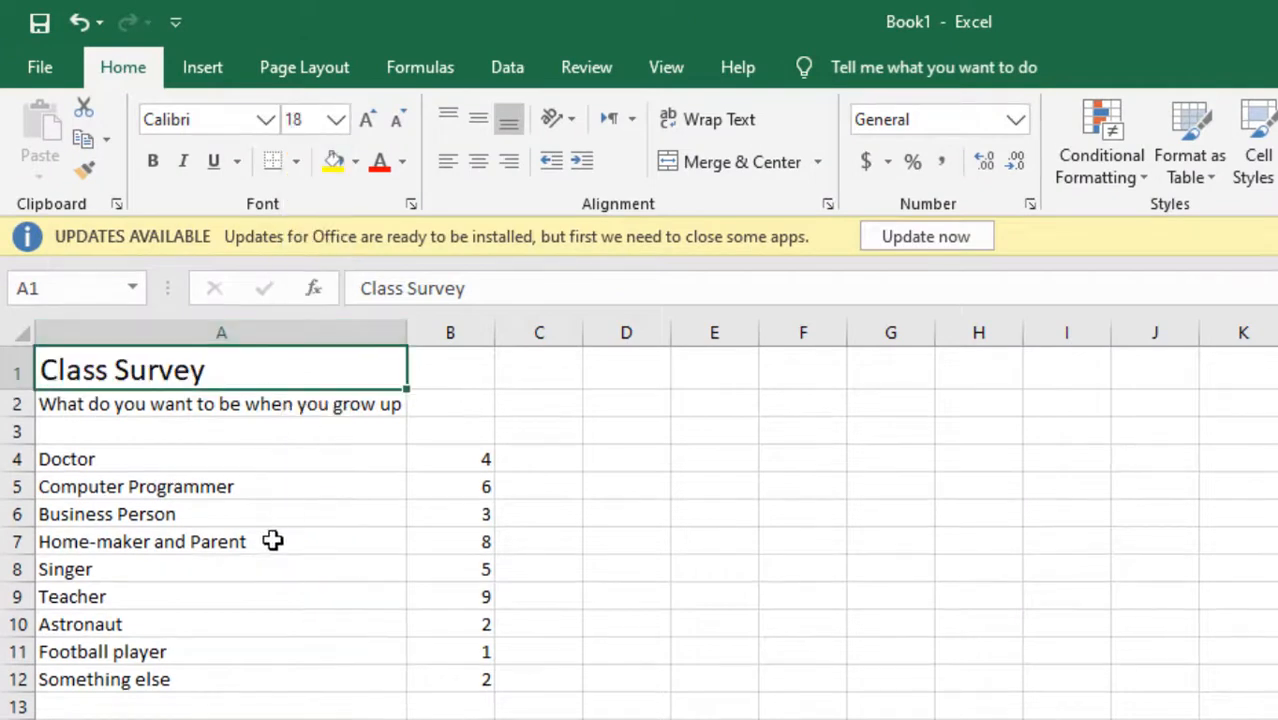
pyautogui.click(167, 403)
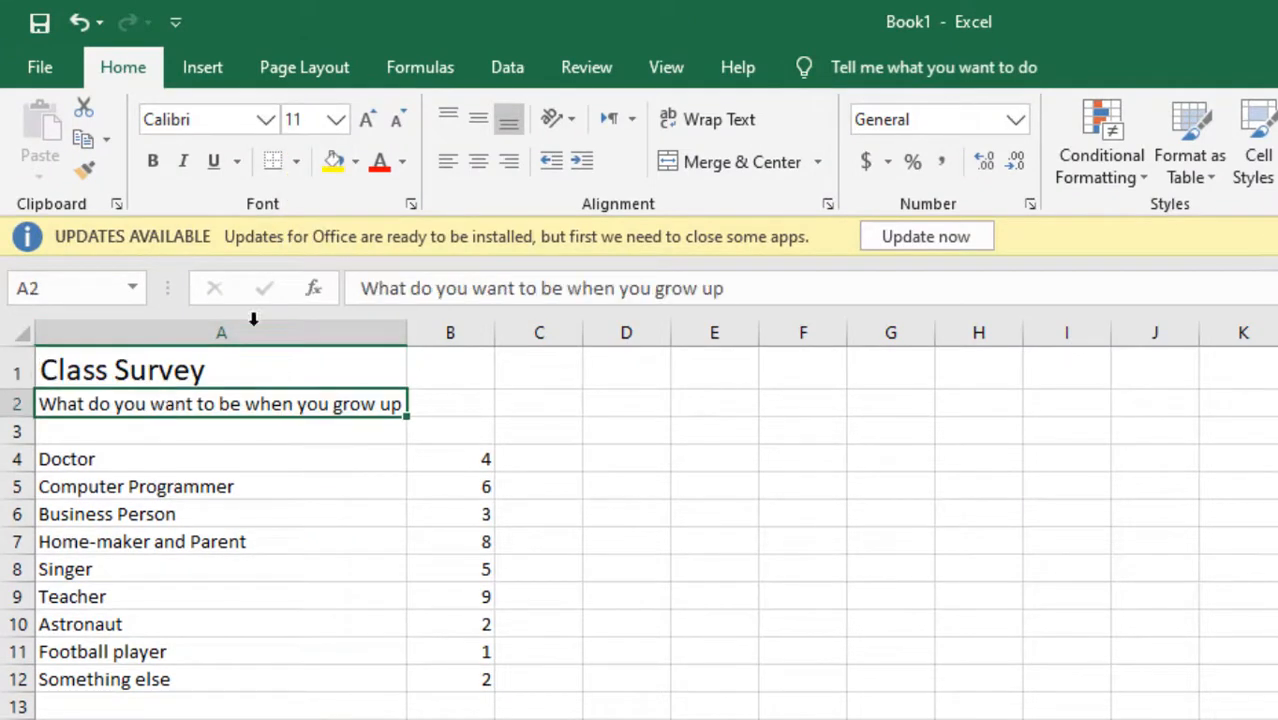
pyautogui.click(152, 161)
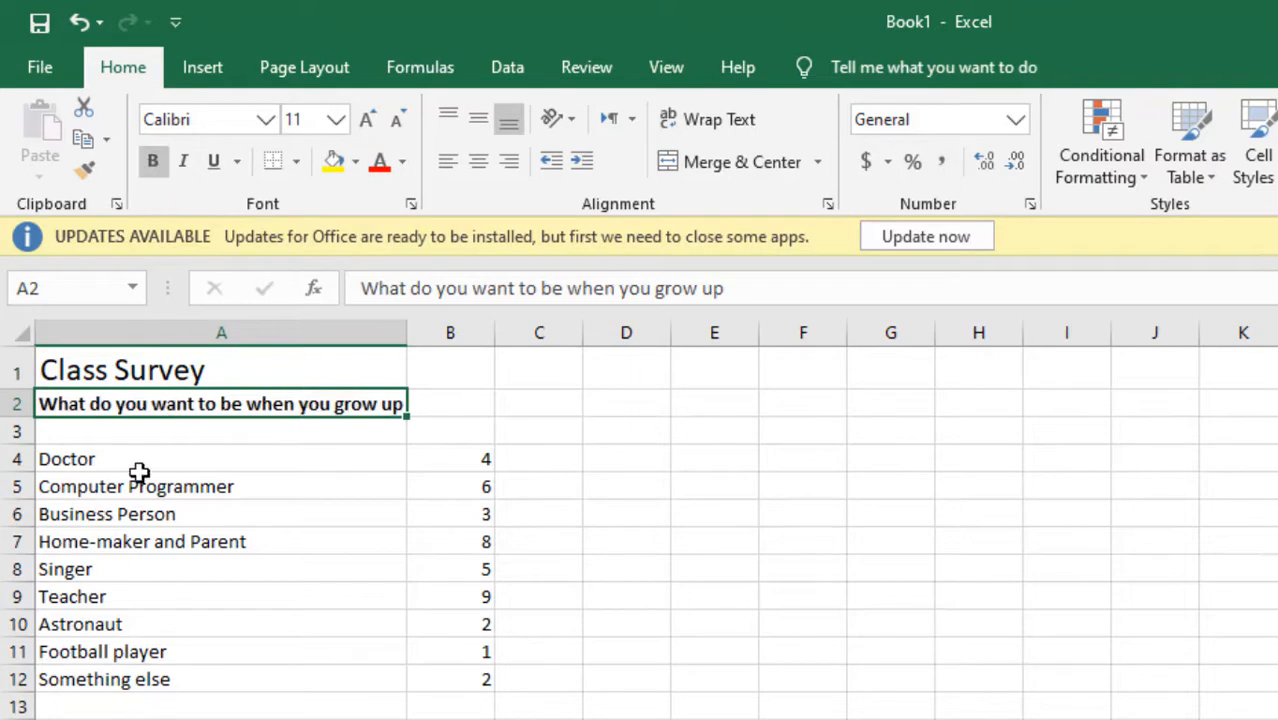
# - Fill the job label cells A4:A12 with light grey
pyautogui.moveTo(142, 460); pyautogui.dragTo(106, 680)
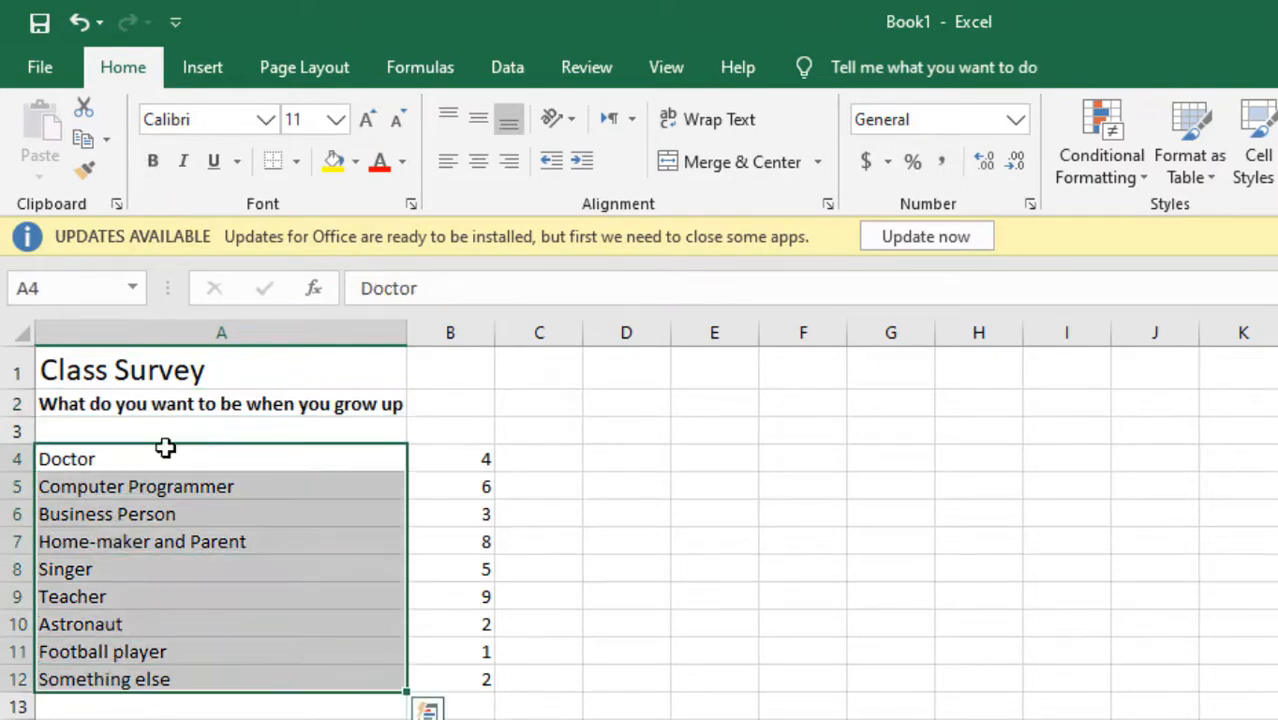
pyautogui.click(356, 163)
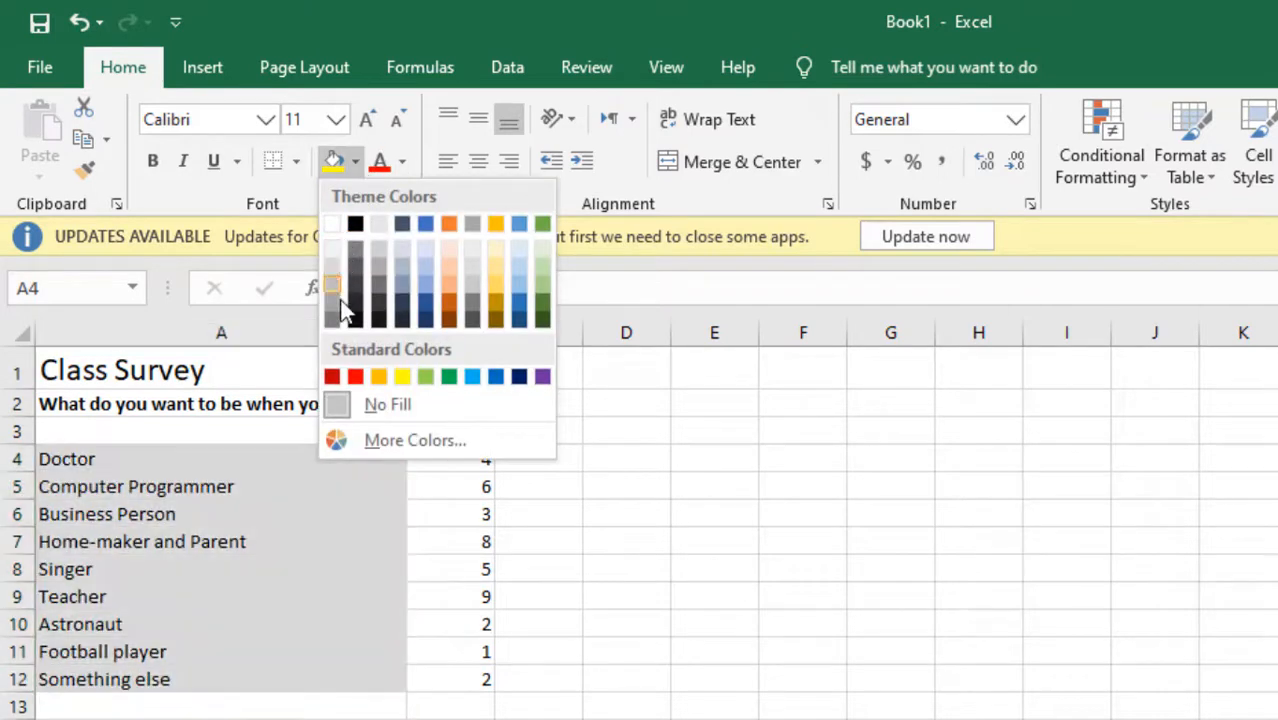
pyautogui.click(342, 271)
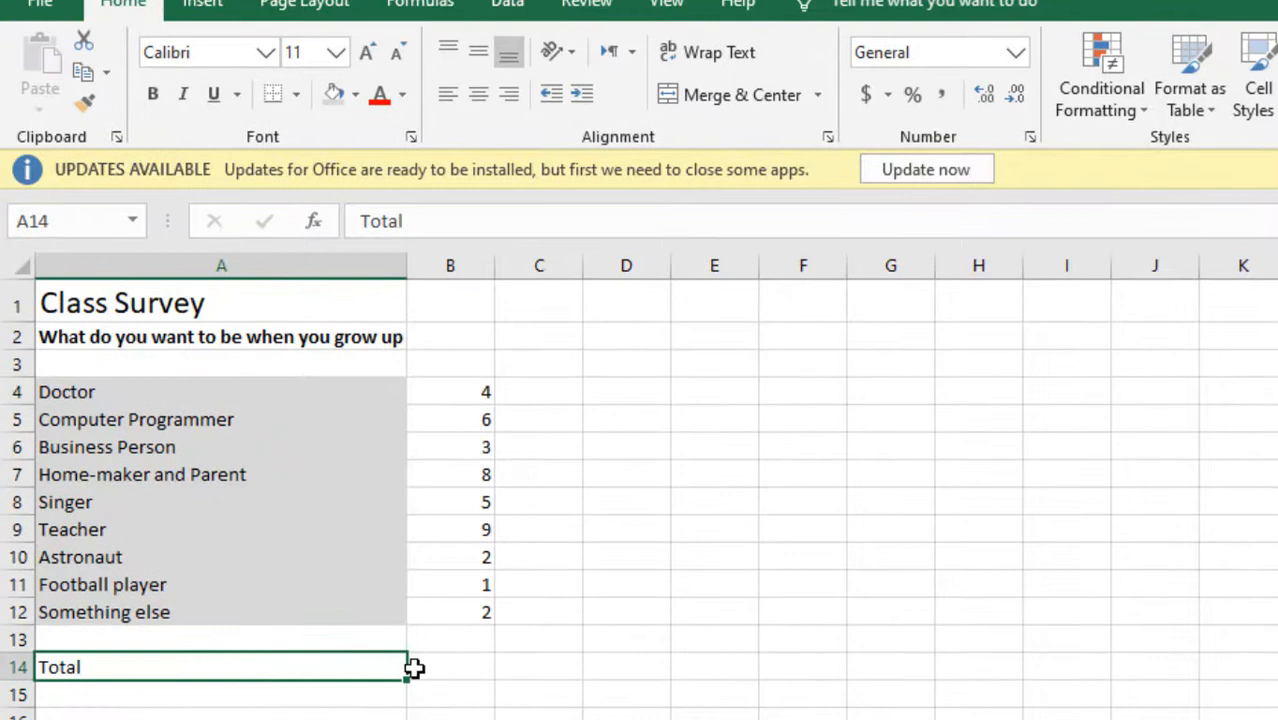
# - Fill the Total row cells A14:B14 with the blue theme colour
pyautogui.moveTo(414, 668); pyautogui.dragTo(415, 668)
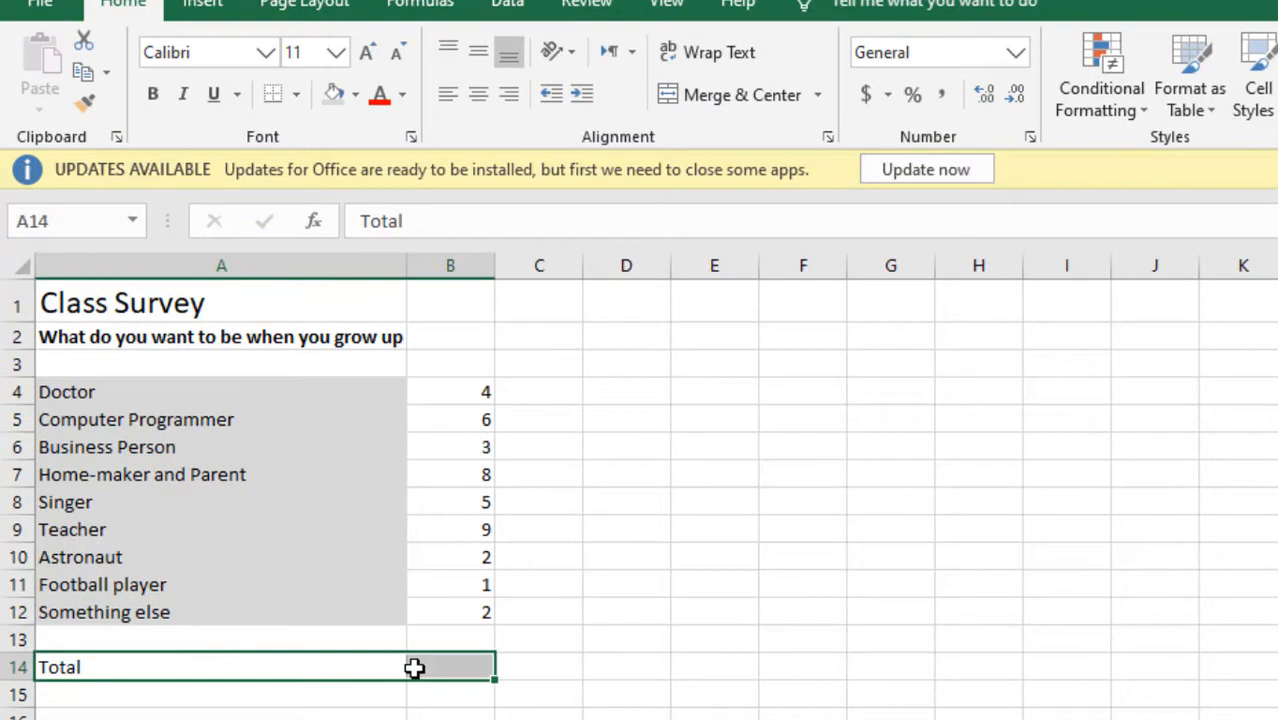
pyautogui.click(356, 94)
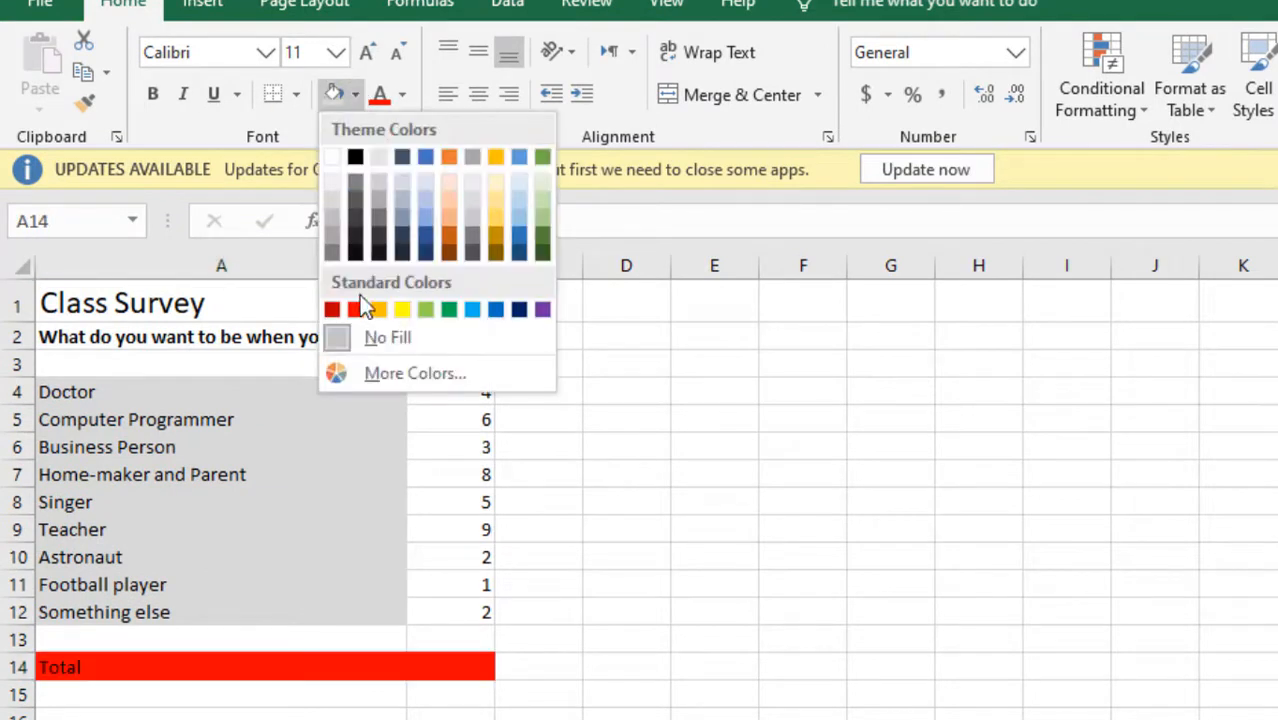
pyautogui.click(424, 157)
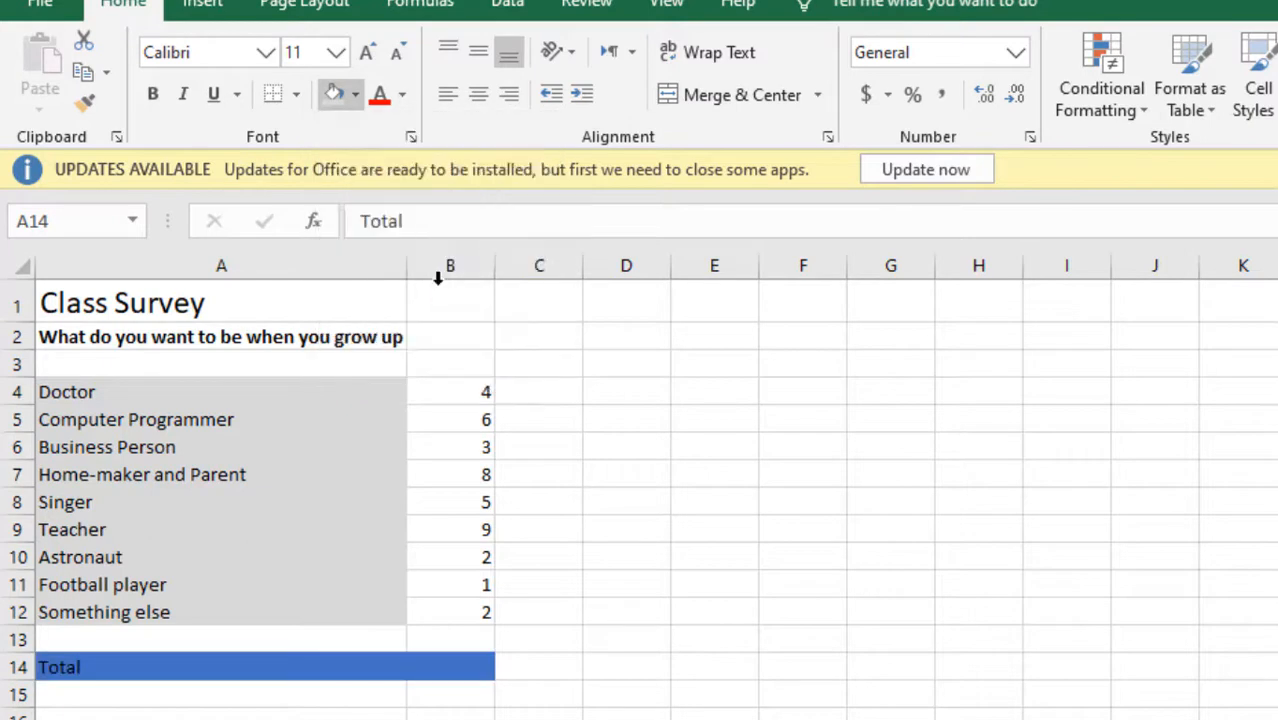
pyautogui.click(548, 693)
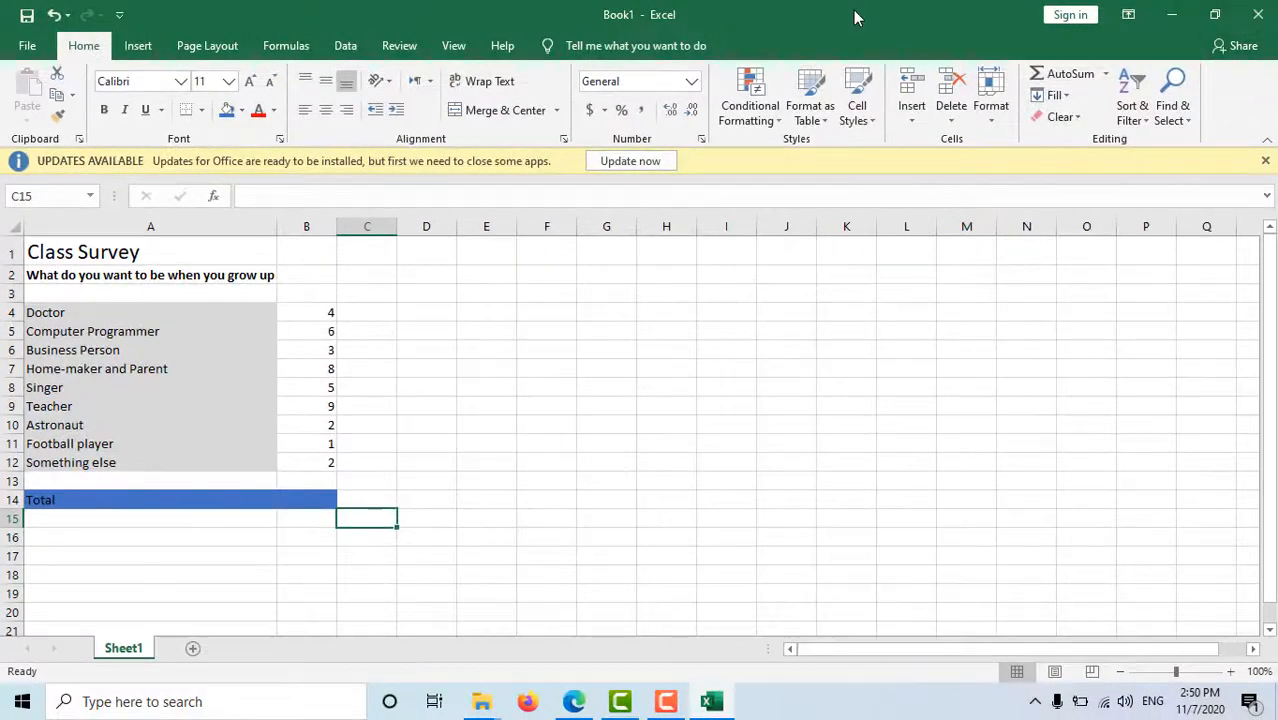
# - Review columns and rows in the maximized workbook by selecting down column A to row 20 and across row 7
pyautogui.moveTo(855, 17); pyautogui.dragTo(747, 151)
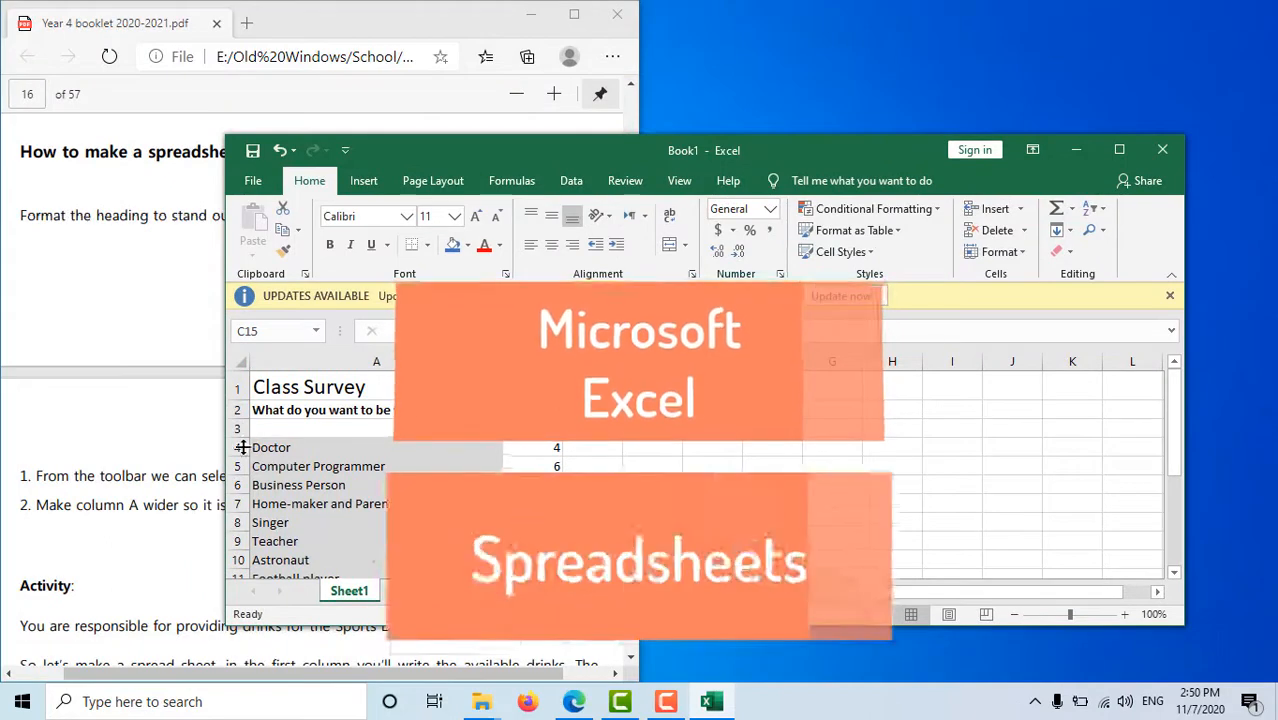
pyautogui.click(1119, 150)
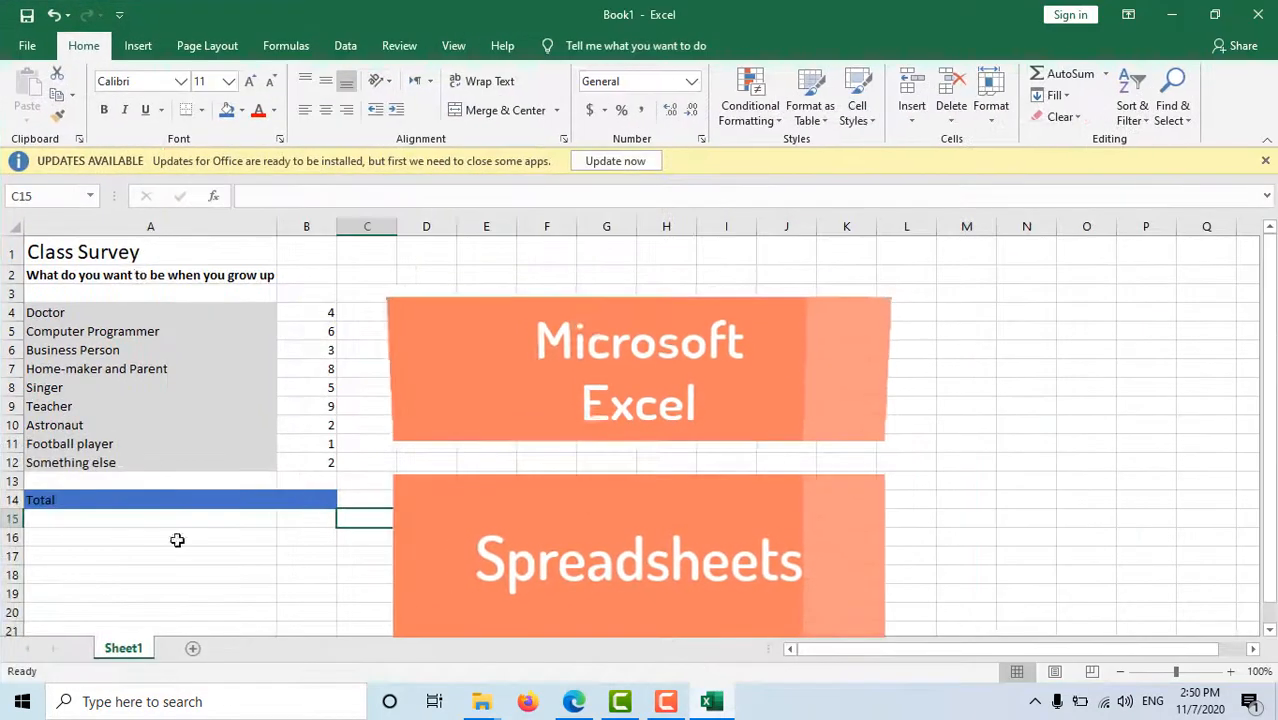
pyautogui.moveTo(133, 253); pyautogui.dragTo(106, 610)
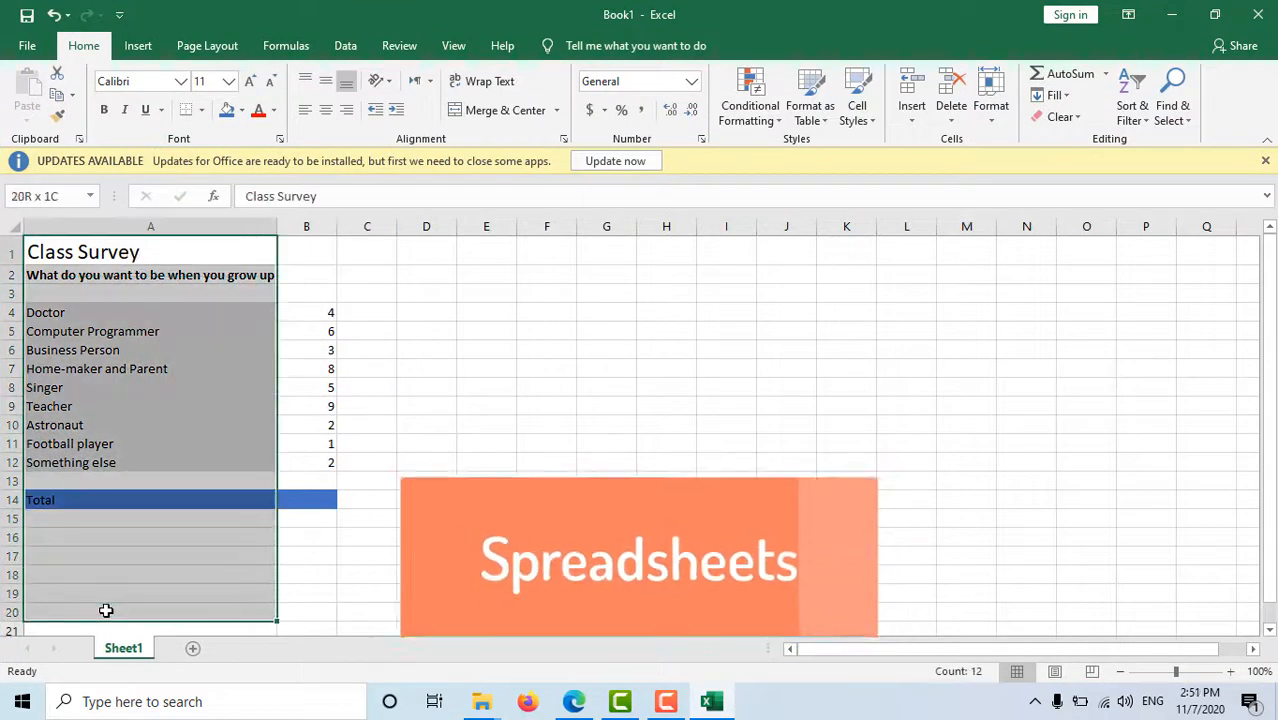
pyautogui.click(55, 366)
pyautogui.moveTo(51, 365); pyautogui.dragTo(787, 365)
pyautogui.click(605, 478)
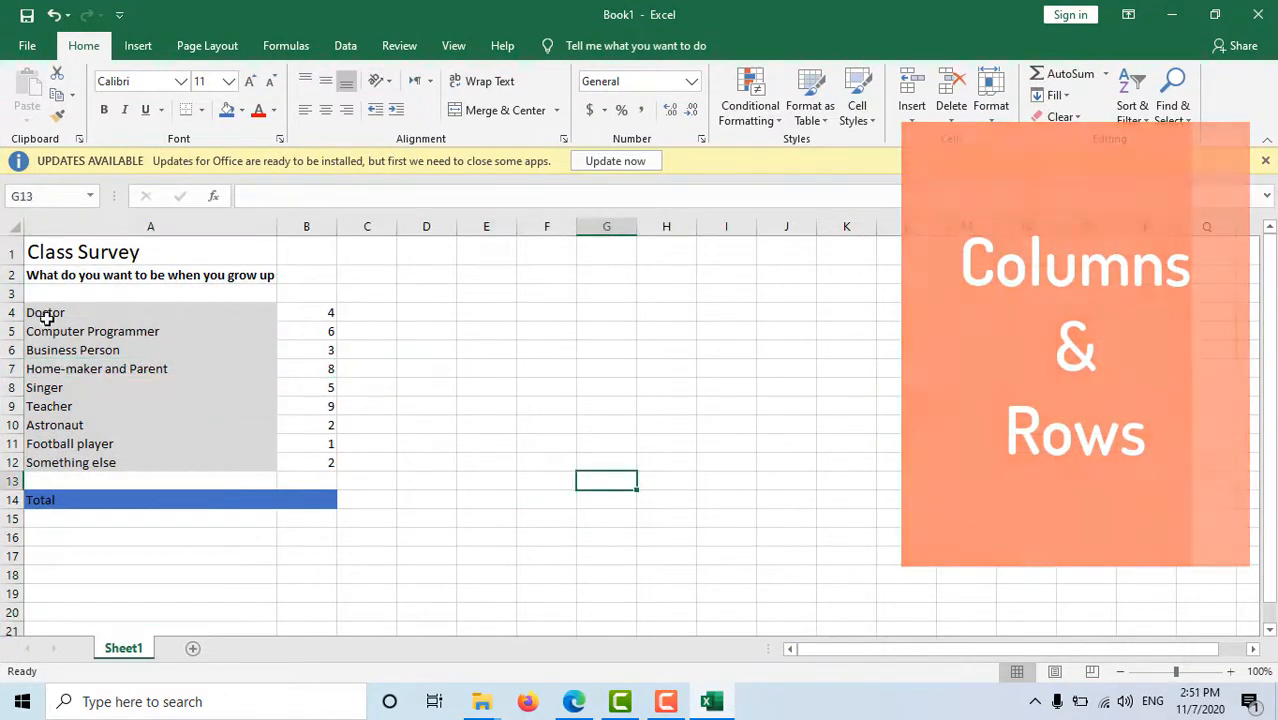
# - Review the labels in A4:A12 and the values in B4:B12 by selecting each range
pyautogui.click(48, 312)
pyautogui.moveTo(63, 310); pyautogui.dragTo(92, 460)
pyautogui.moveTo(313, 315); pyautogui.dragTo(305, 462)
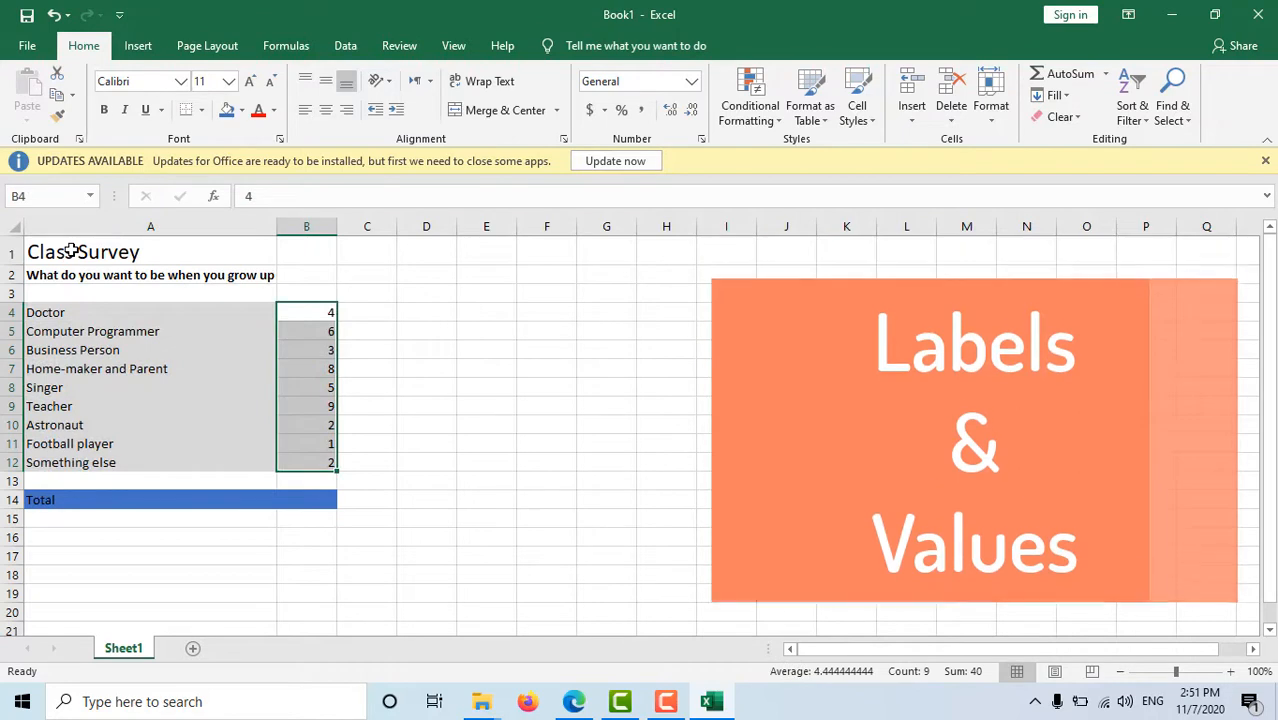
# - Check the cell reference of the Class Survey heading, and review the finished table by selecting A1:B14
pyautogui.click(73, 251)
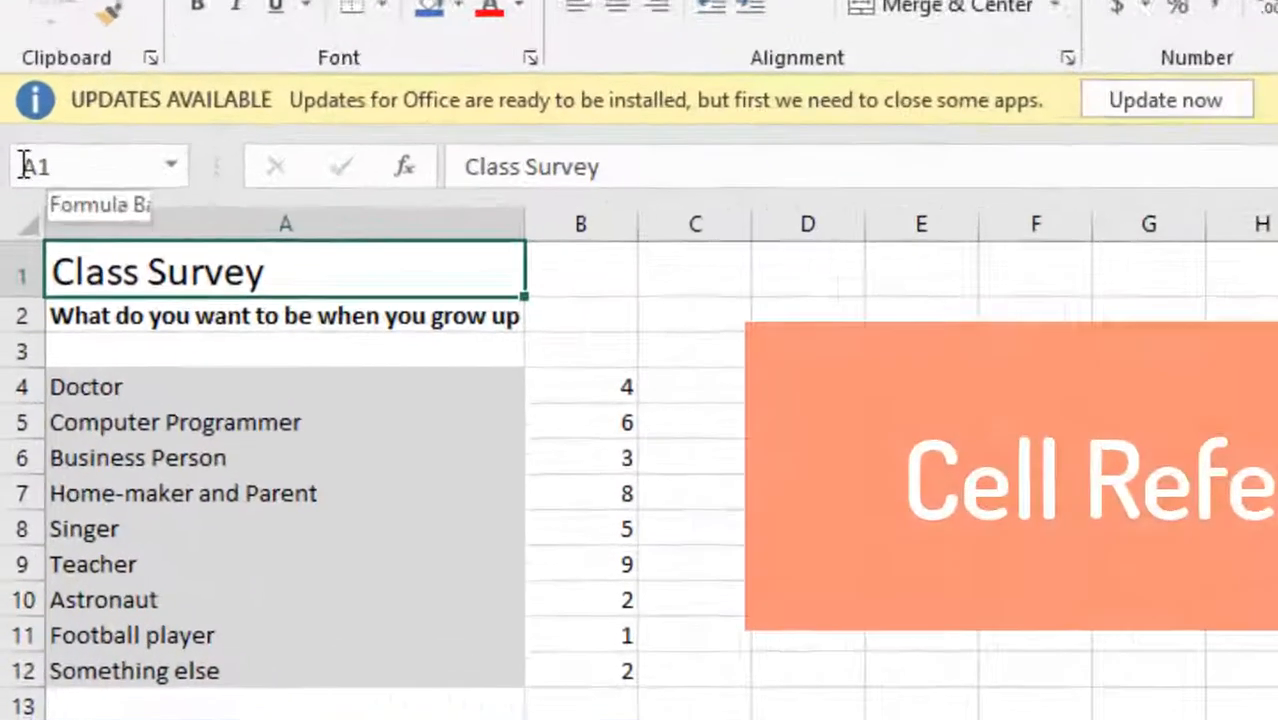
pyautogui.click(31, 196)
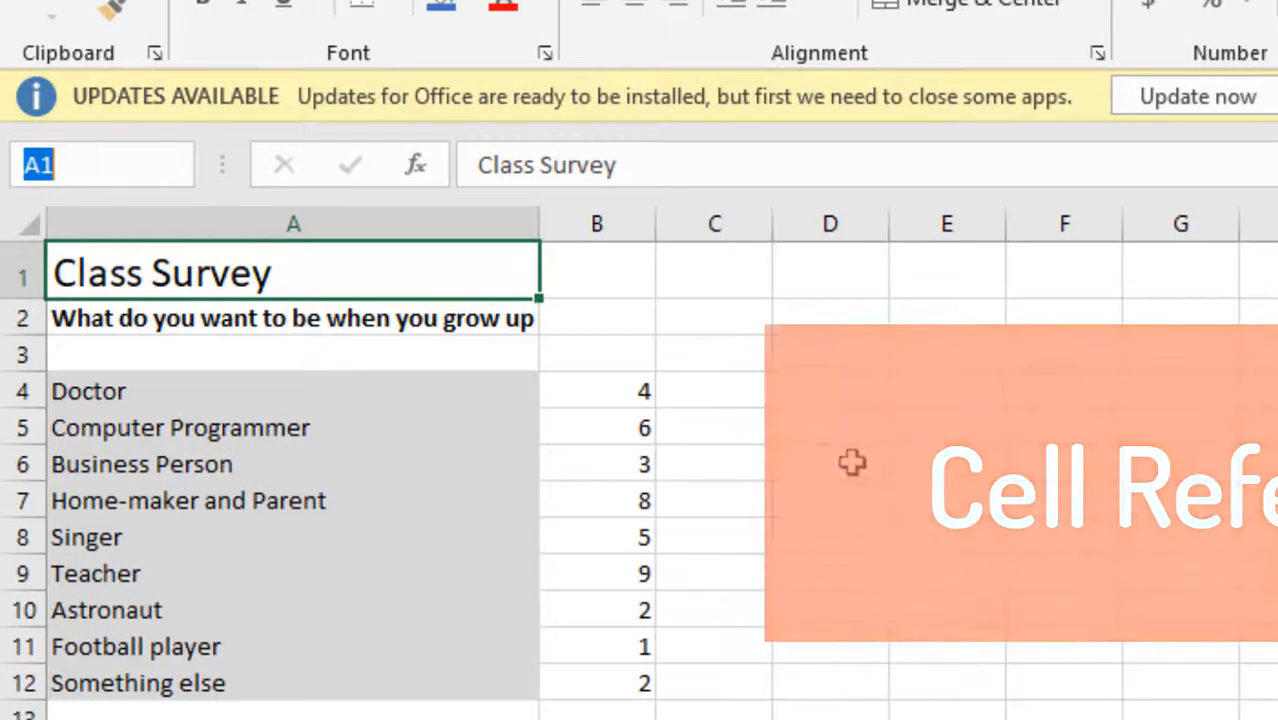
pyautogui.click(847, 460)
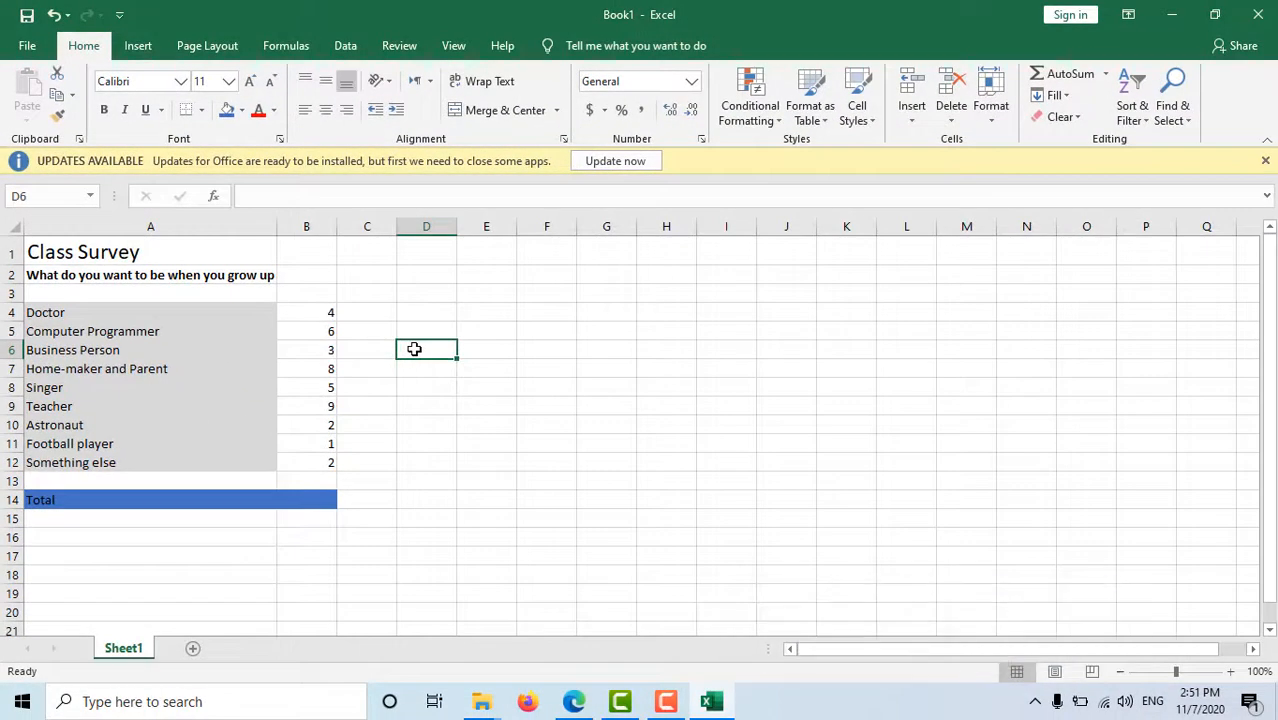
pyautogui.moveTo(70, 253); pyautogui.dragTo(329, 501)
pyautogui.click(472, 528)
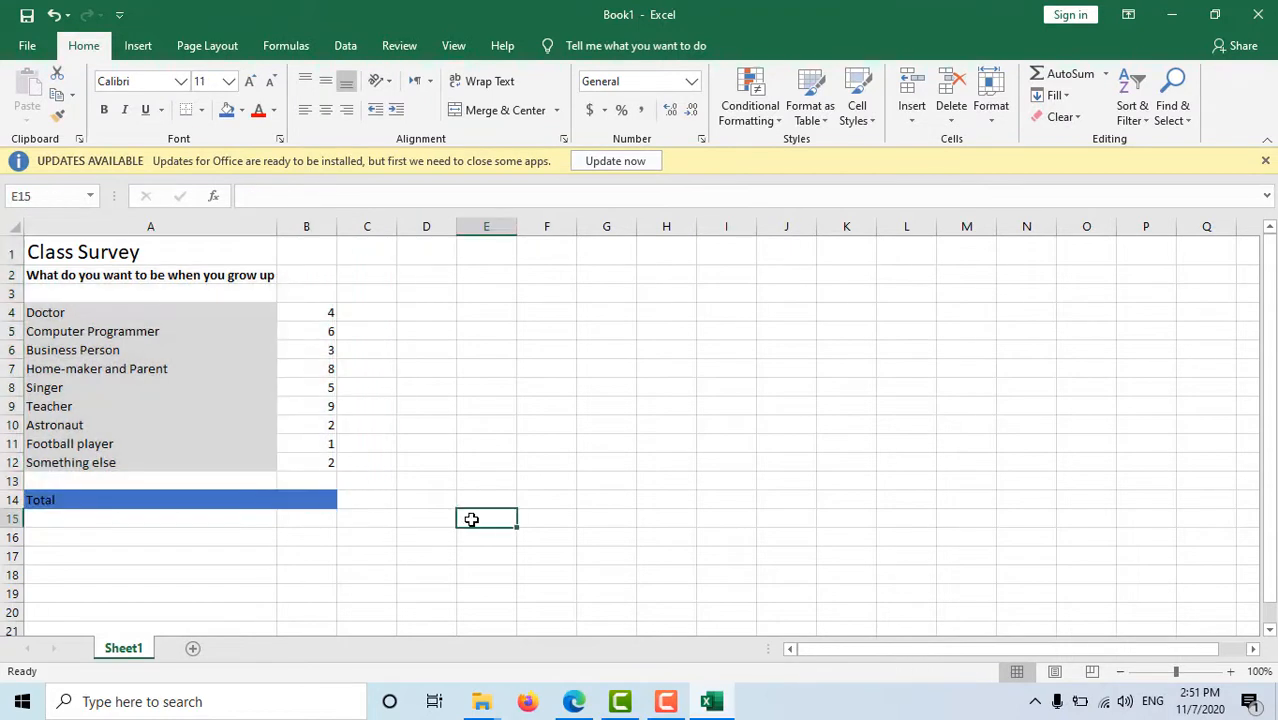